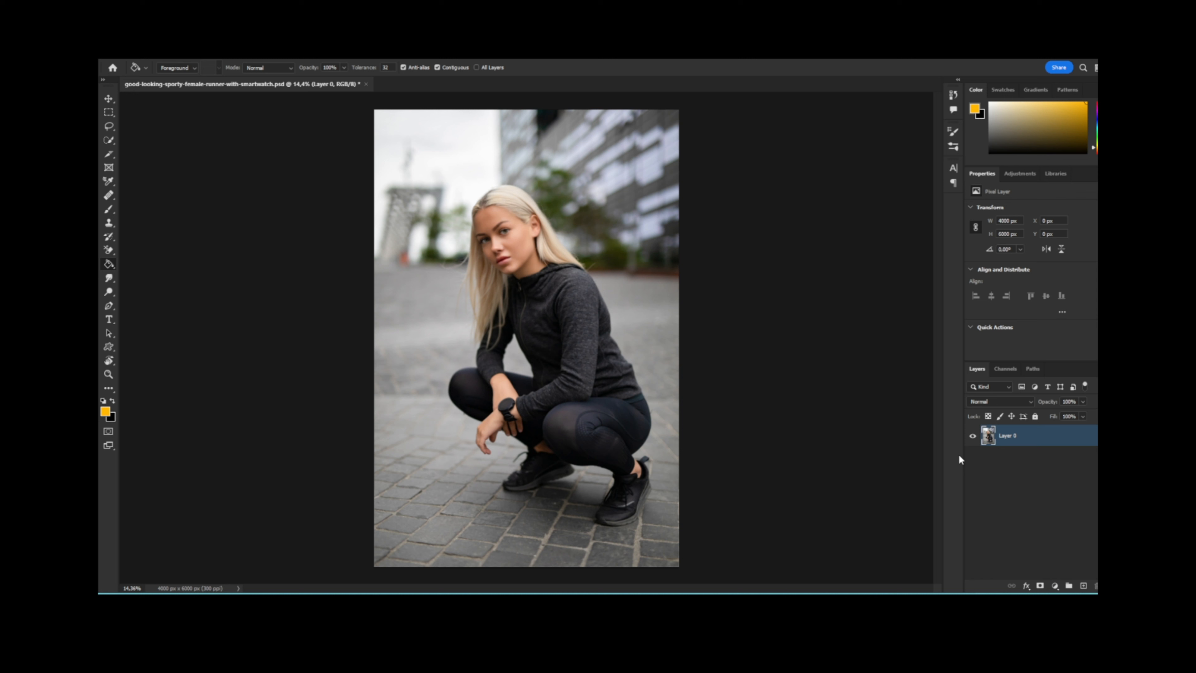
# Add a new layer above the photo, fill it with the yellow foreground color and hide it.
pyautogui.click(1084, 585)
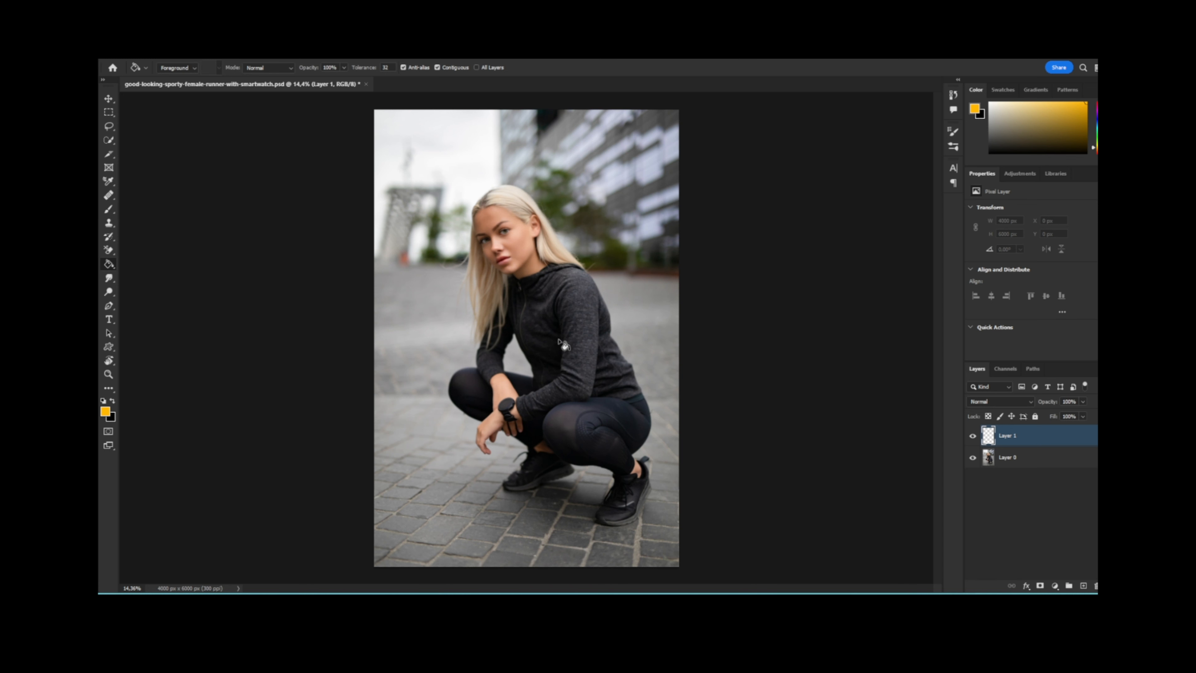
pyautogui.click(557, 356)
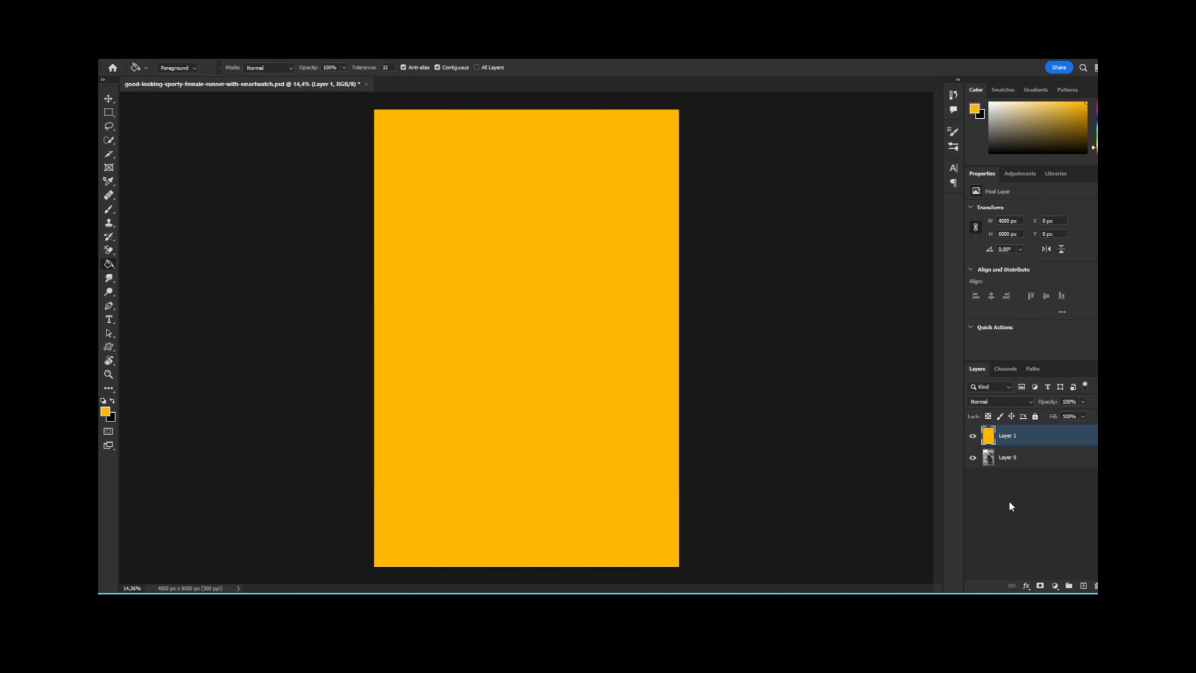
pyautogui.click(973, 436)
# Select the leggings on Layer 0 with the Quick Selection tool, subtracting the skin area beside the bent knee.
pyautogui.click(984, 463)
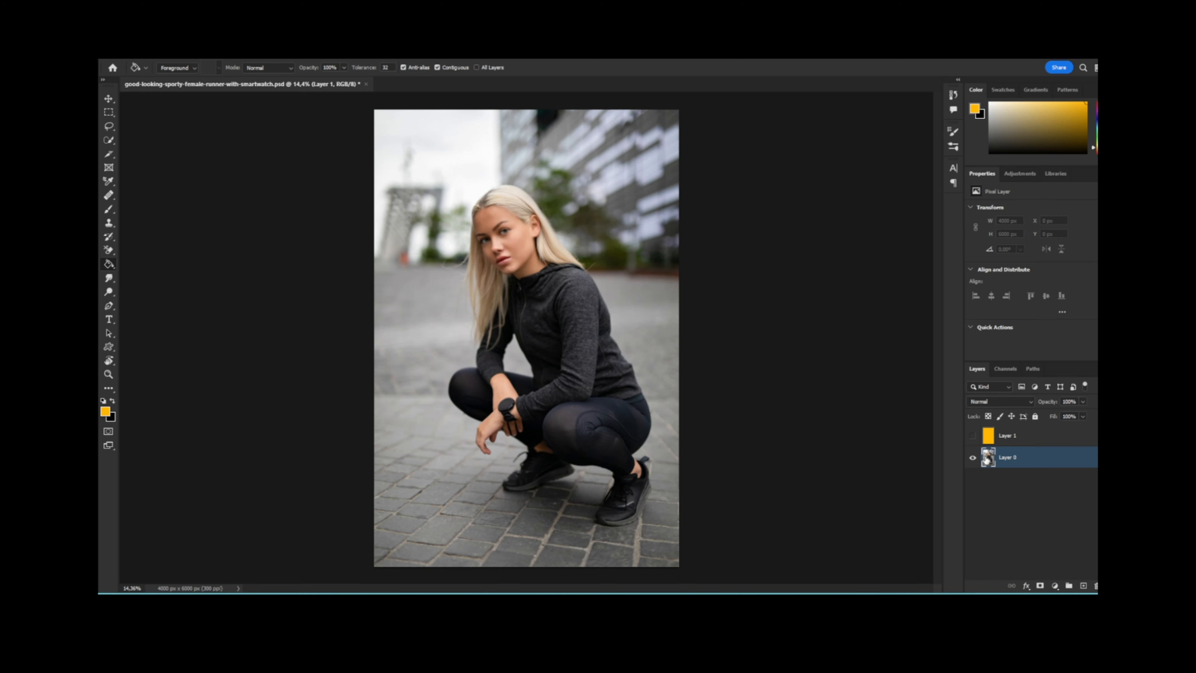
pyautogui.click(108, 139)
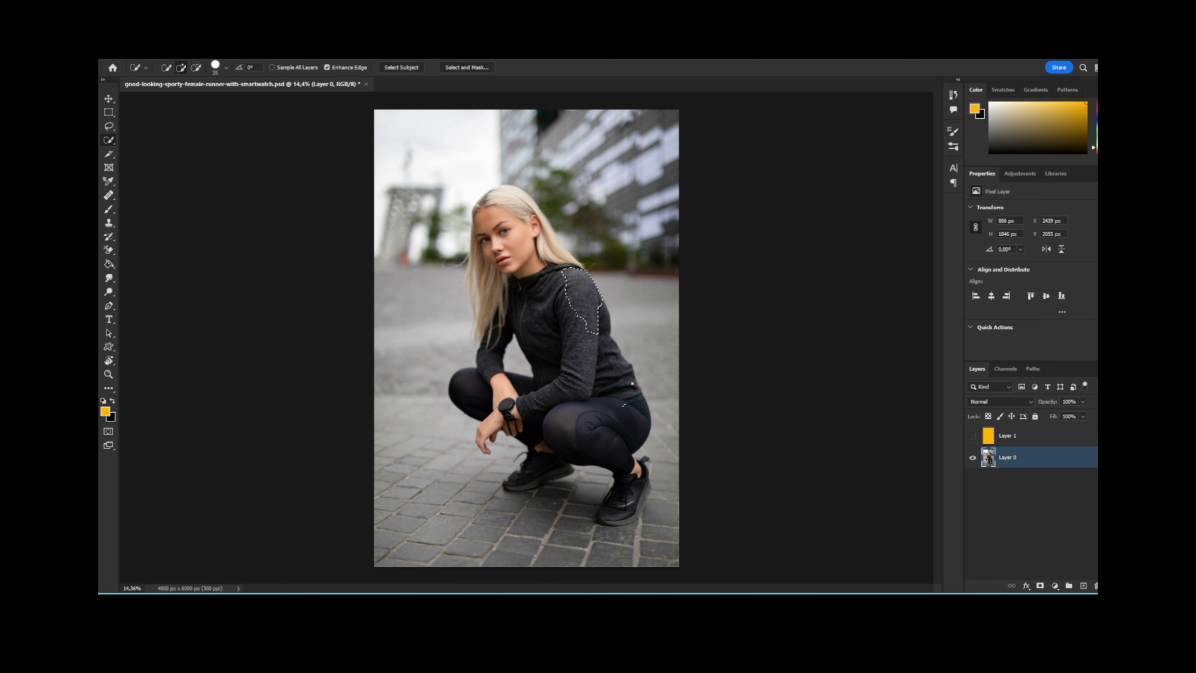
pyautogui.moveTo(628, 426)
pyautogui.mouseDown()
pyautogui.moveTo(602, 424)
pyautogui.moveTo(596, 448)
pyautogui.mouseUp()
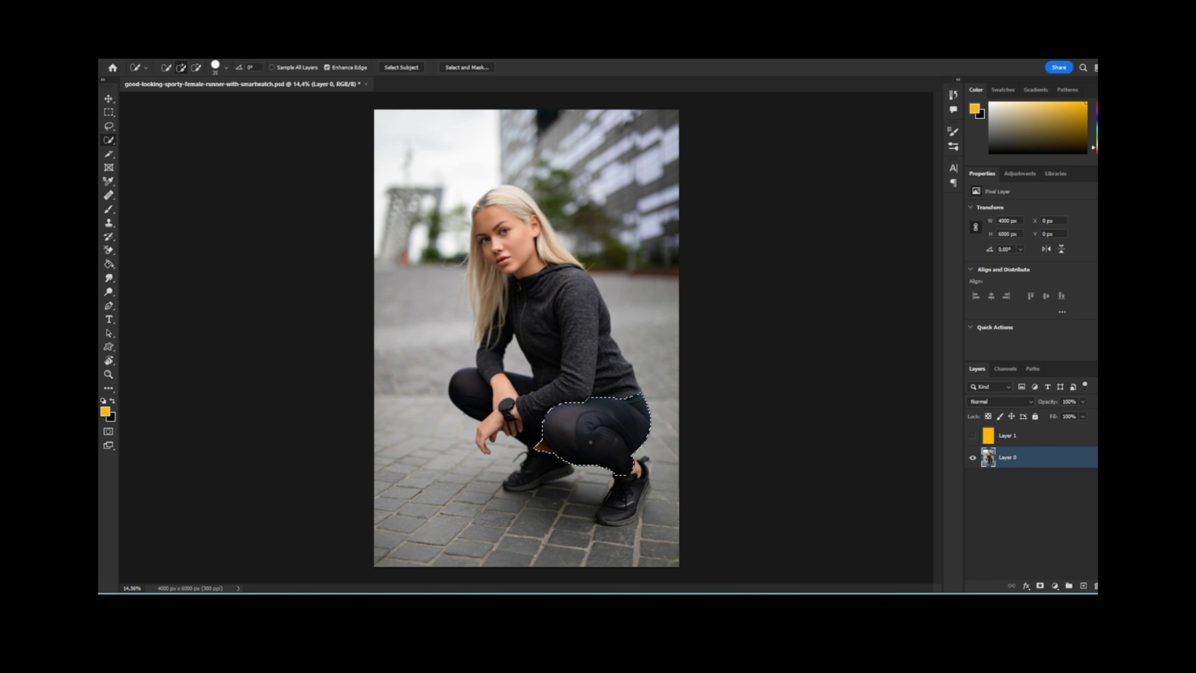
pyautogui.keyDown('alt'); pyautogui.click(543, 447); pyautogui.keyUp('alt')
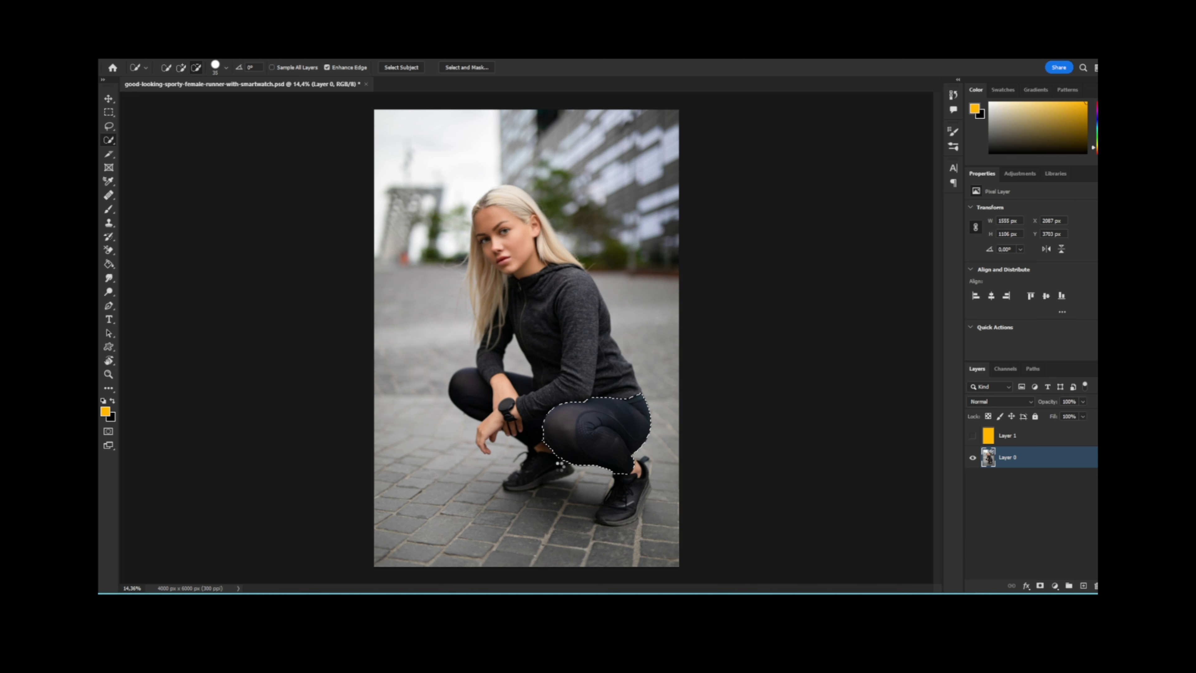
pyautogui.click(530, 437)
pyautogui.click(471, 385)
# Load the saved leggings selection as a new selection.
pyautogui.click(241, 53)
pyautogui.moveTo(223, 54)
pyautogui.click(242, 284)
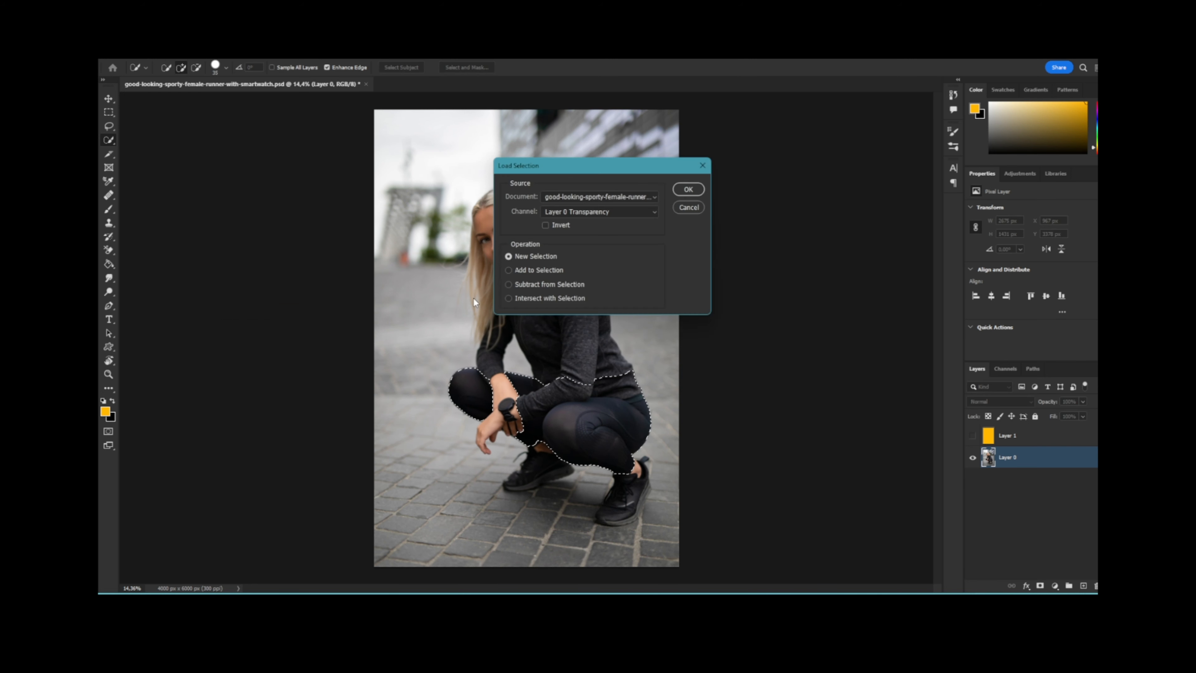
pyautogui.click(595, 212)
pyautogui.click(584, 241)
pyautogui.click(678, 189)
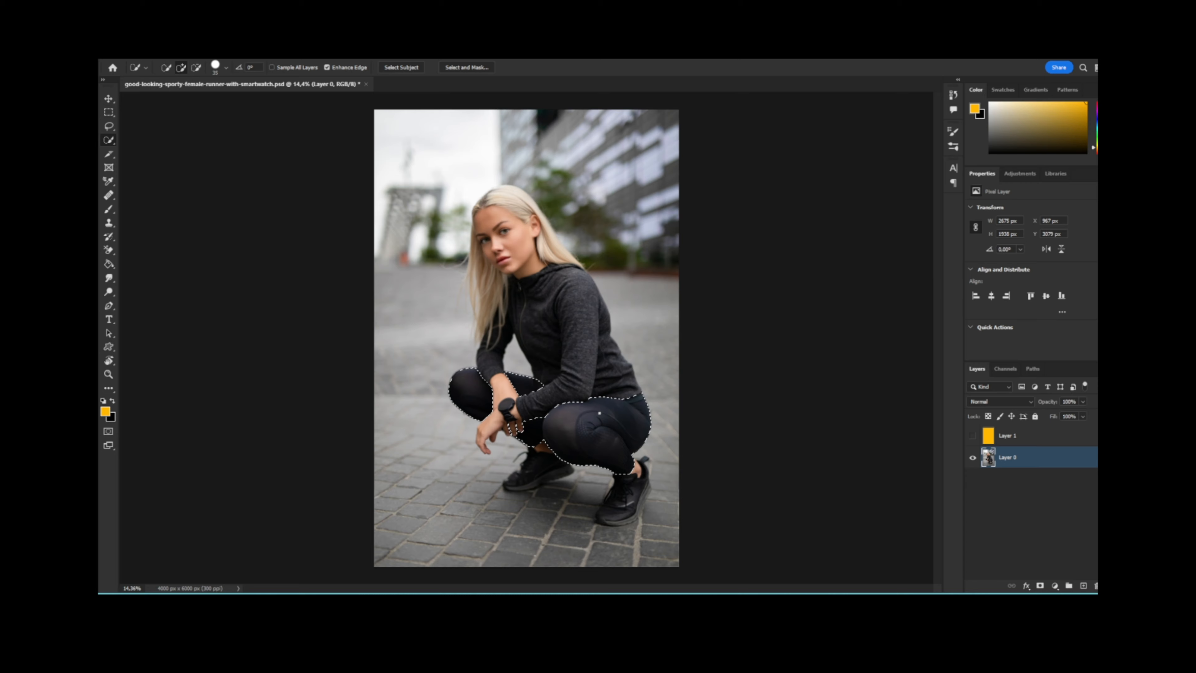
# Show Layer 1 again and add a layer mask to it from the leggings selection.
pyautogui.scroll(5, 551, 391)
pyautogui.scroll(-5, 552, 392)
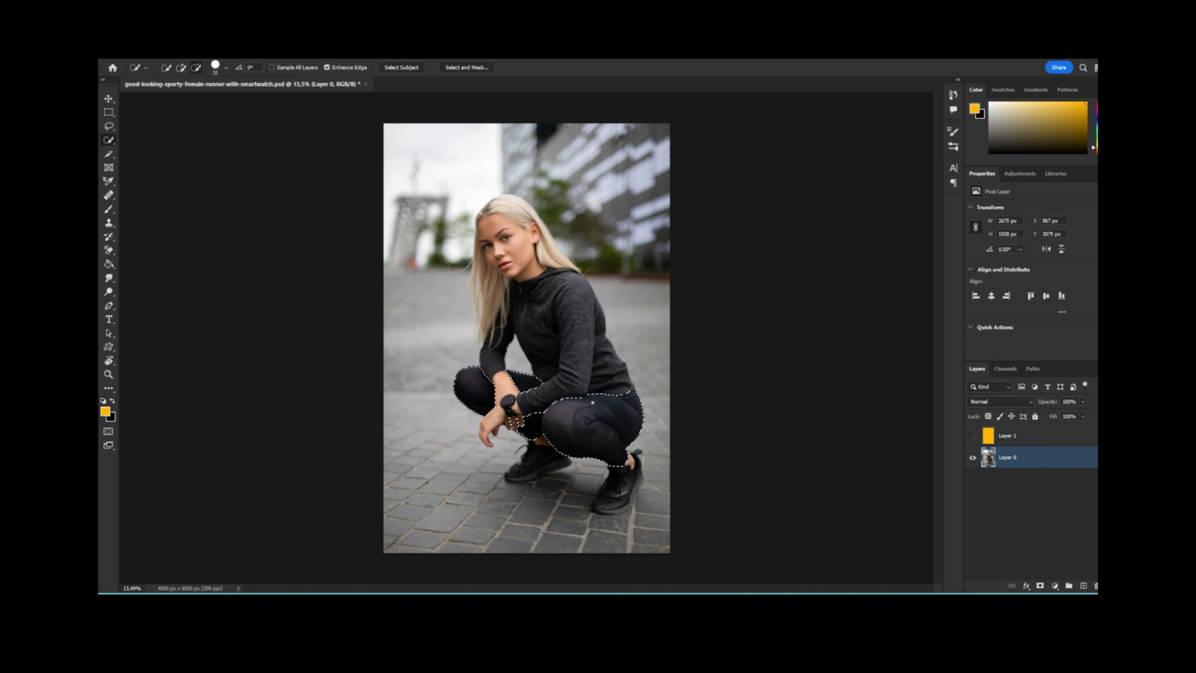
pyautogui.click(973, 436)
pyautogui.click(987, 436)
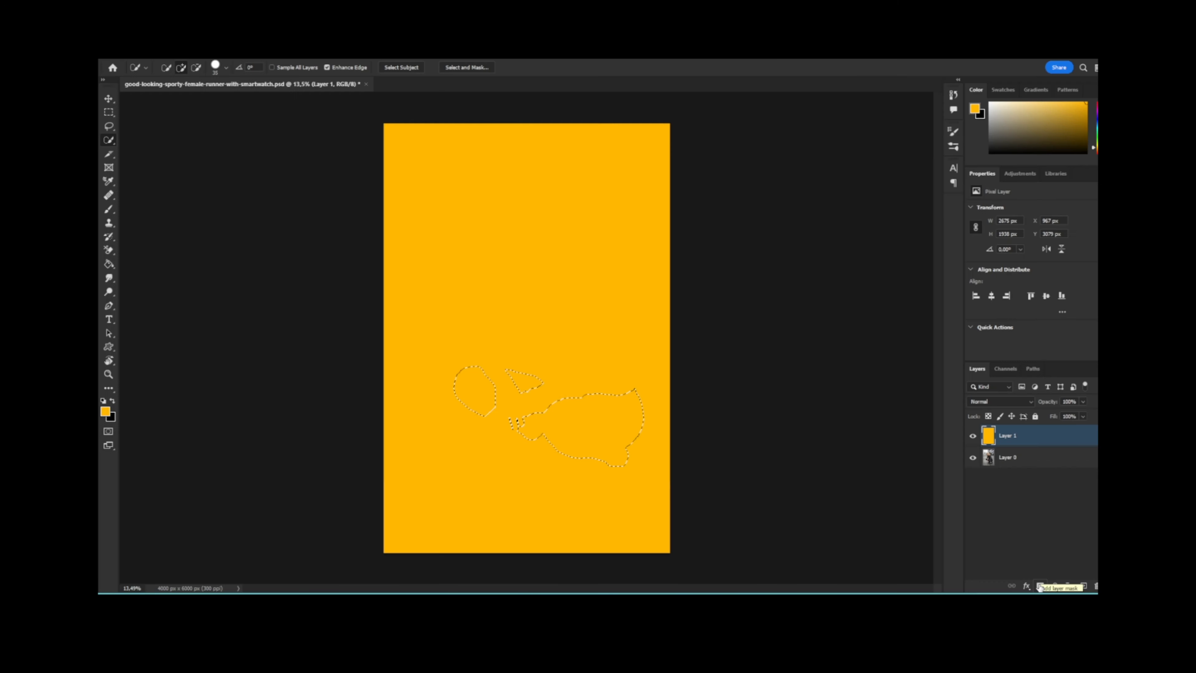
pyautogui.click(823, 627)
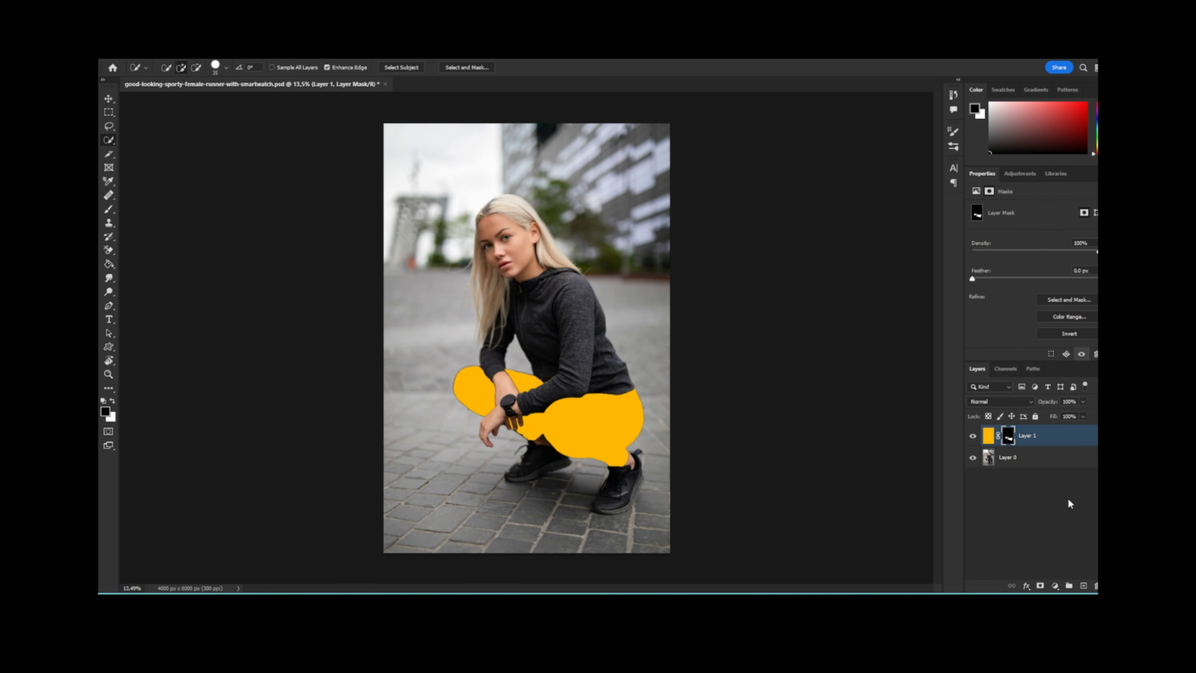
# Set the blend mode of the yellow Layer 1 to Color.
pyautogui.click(988, 438)
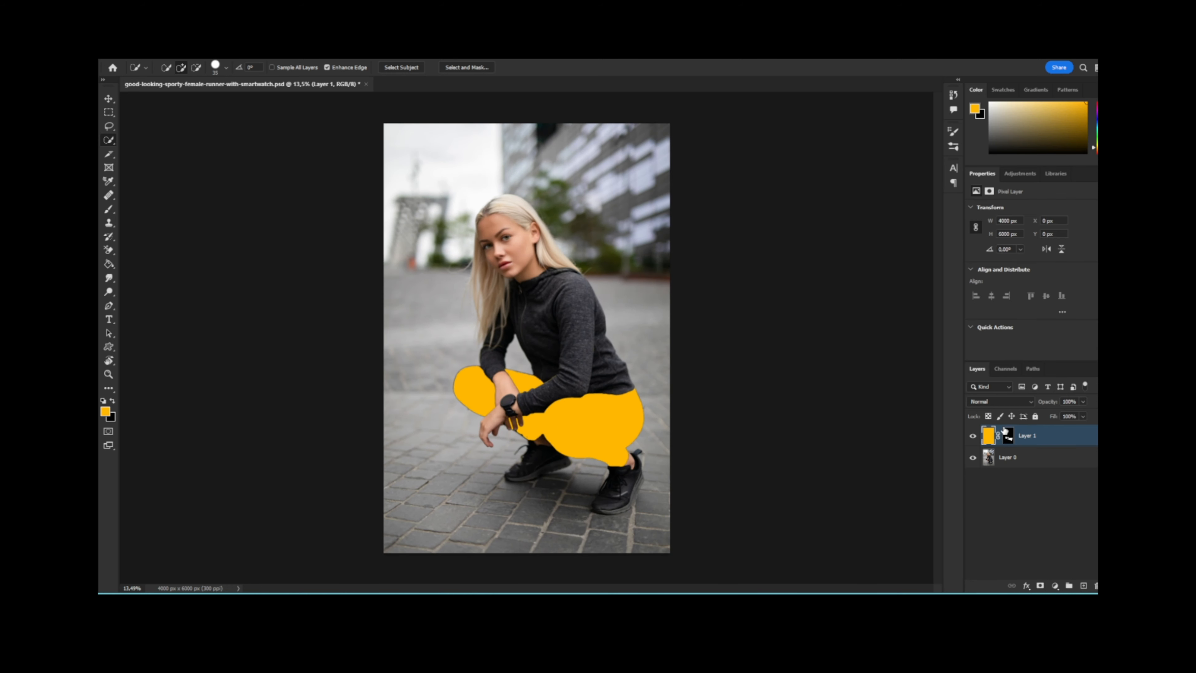
pyautogui.click(1019, 400)
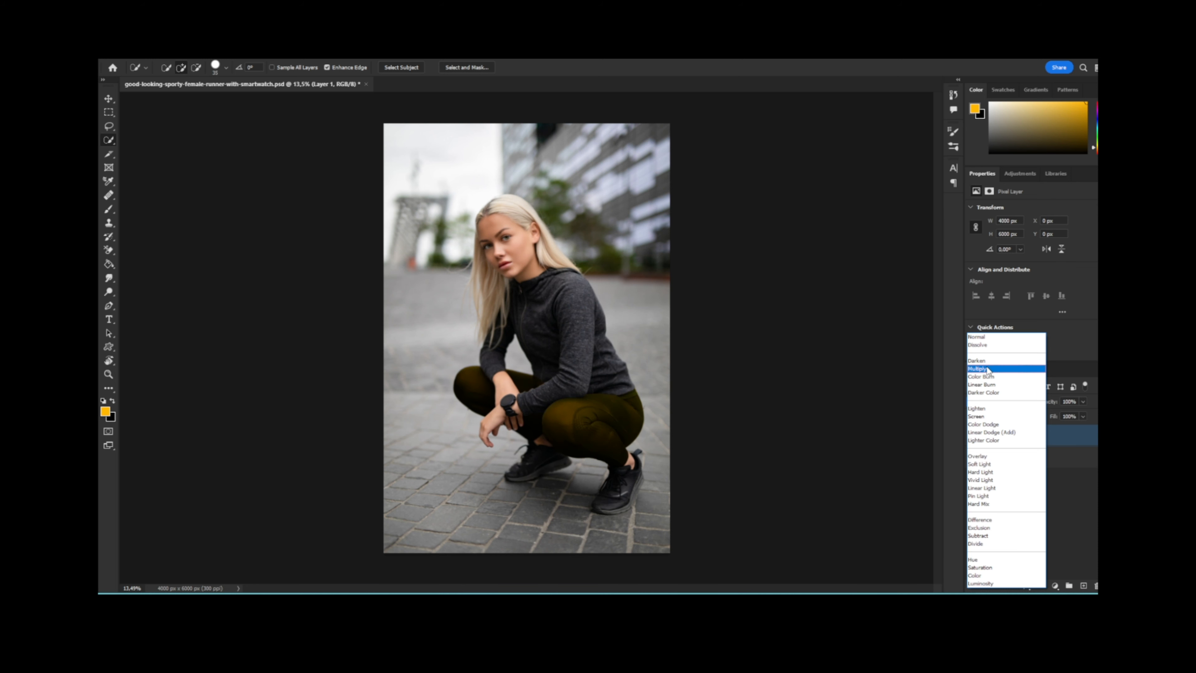
pyautogui.click(985, 576)
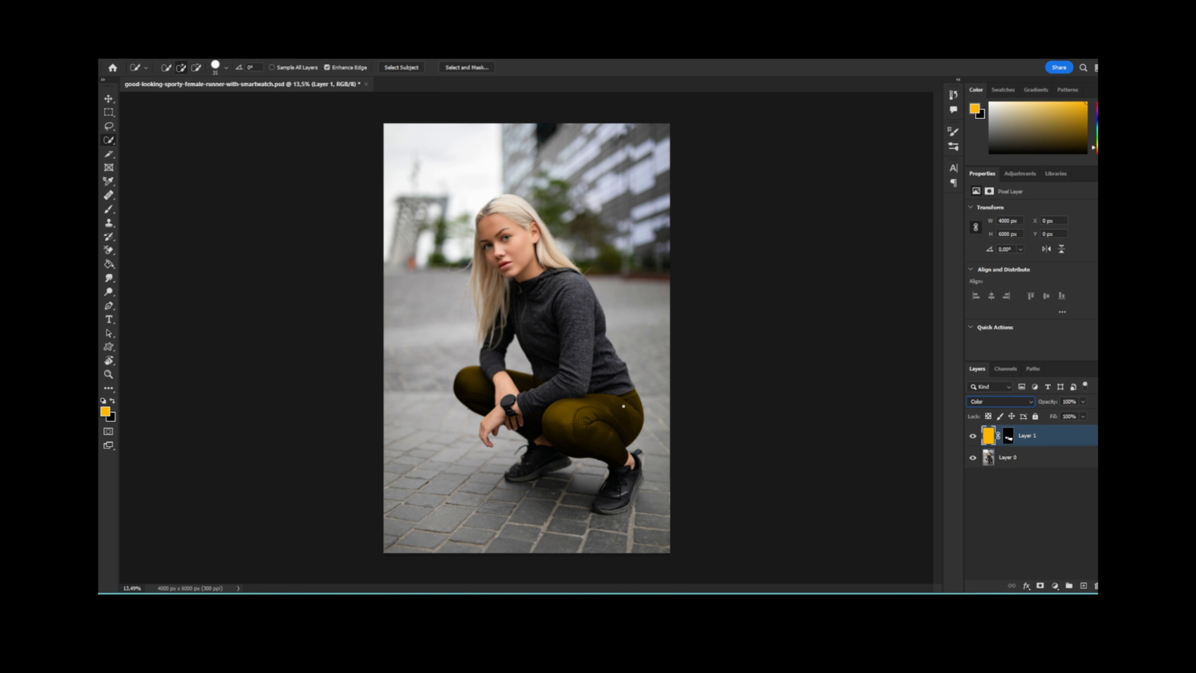
# With the Brush at 50% flow, paint black on Layer 1's mask to remove yellow spill from the jacket front and sleeve edge.
pyautogui.click(1008, 437)
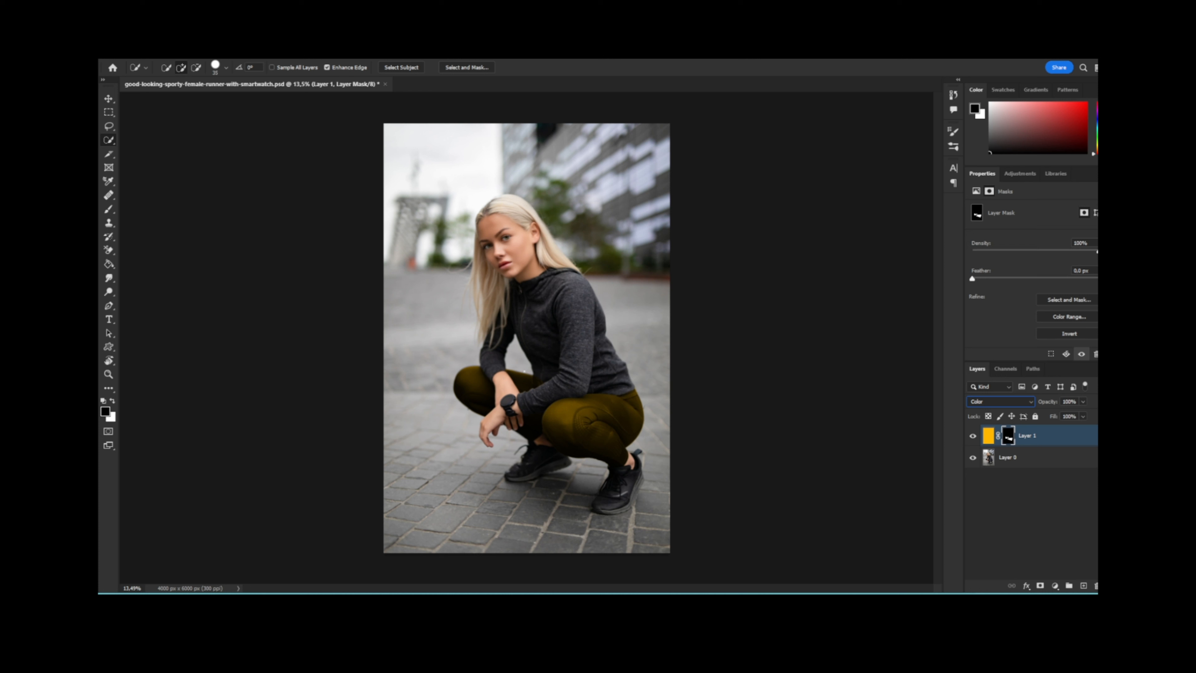
pyautogui.click(108, 208)
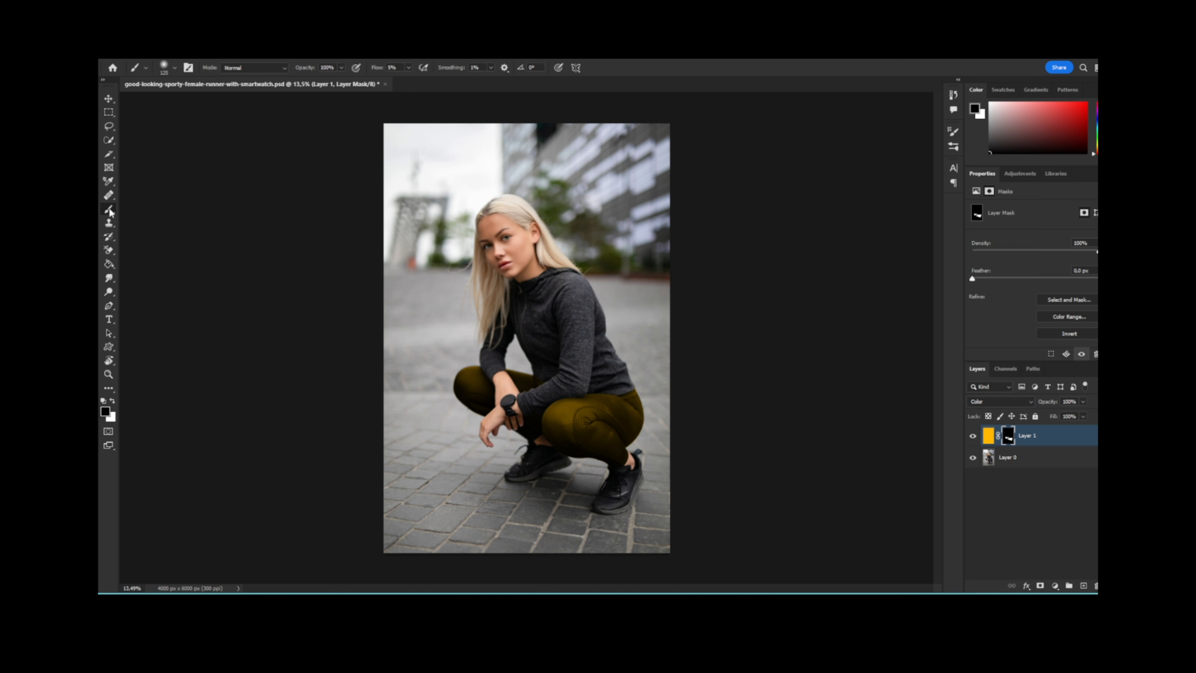
pyautogui.click(392, 67)
pyautogui.write('50')
pyautogui.press('Return')
pyautogui.scroll(8, 547, 381)
pyautogui.moveTo(539, 372)
pyautogui.mouseDown()
pyautogui.moveTo(529, 286)
pyautogui.moveTo(526, 296)
pyautogui.moveTo(555, 275)
pyautogui.moveTo(579, 297)
pyautogui.mouseUp()
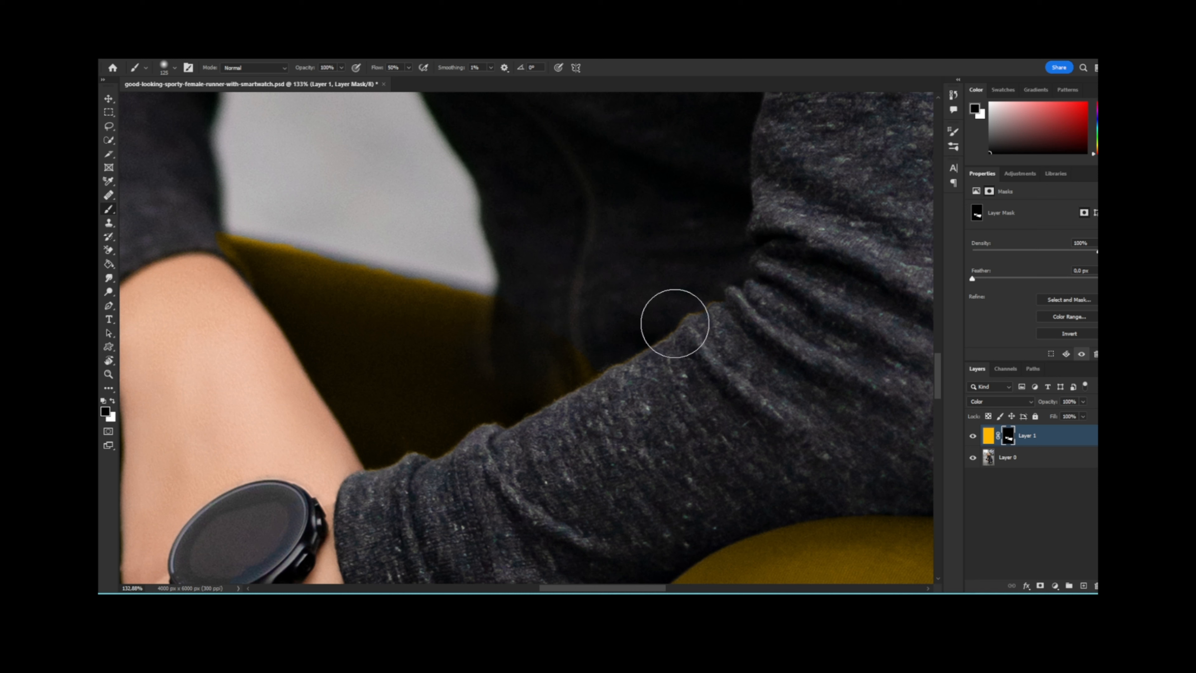
pyautogui.moveTo(531, 267)
pyautogui.mouseDown()
pyautogui.moveTo(579, 326)
pyautogui.moveTo(541, 335)
pyautogui.mouseUp()
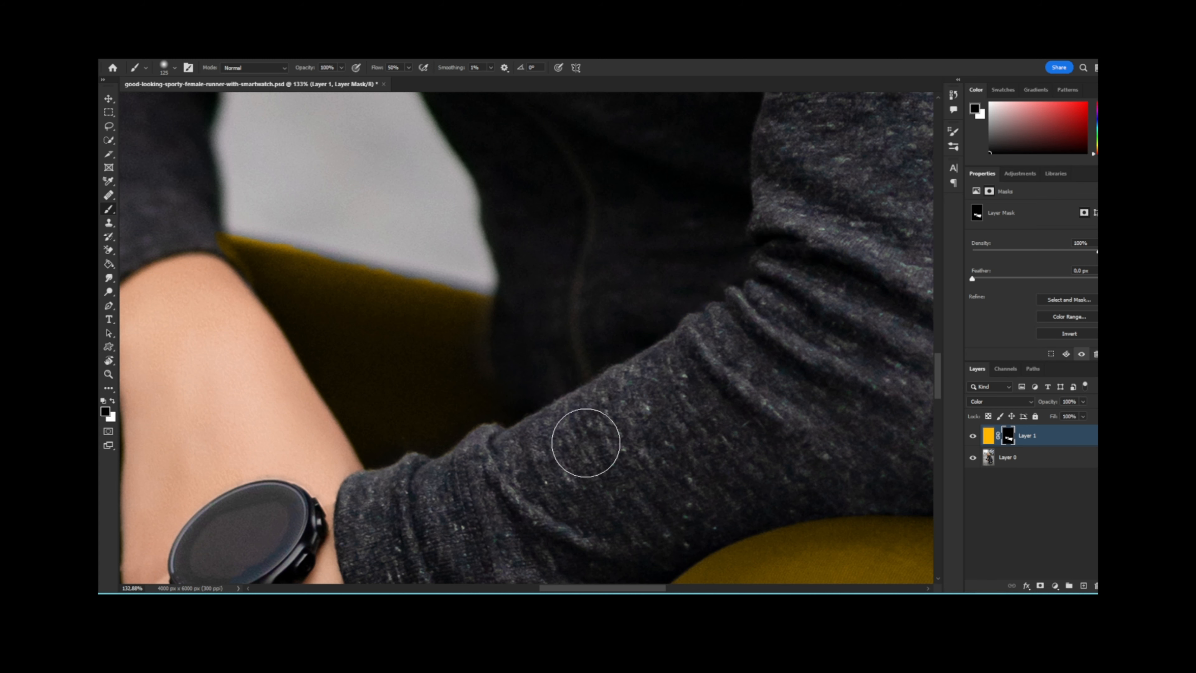
# Paint black on Layer 1's mask along the jacket hem and outer hip to clean up the yellow edge.
pyautogui.scroll(-6, 738, 388)
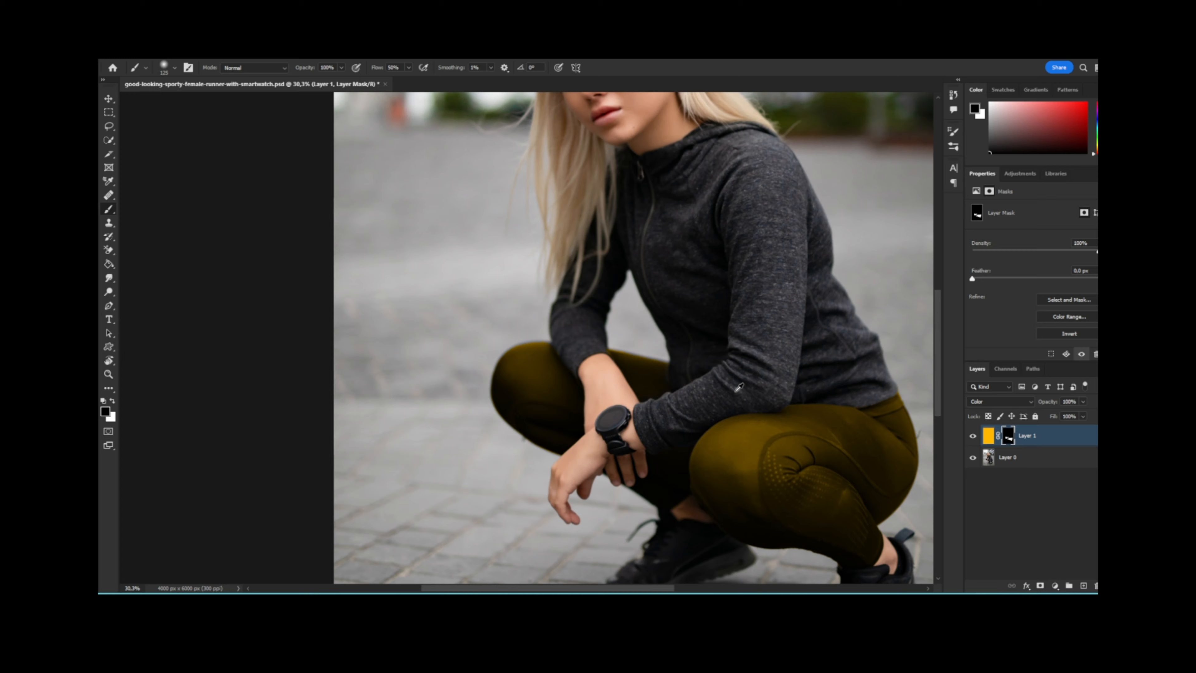
pyautogui.scroll(-5, 739, 387)
pyautogui.scroll(4, 678, 380)
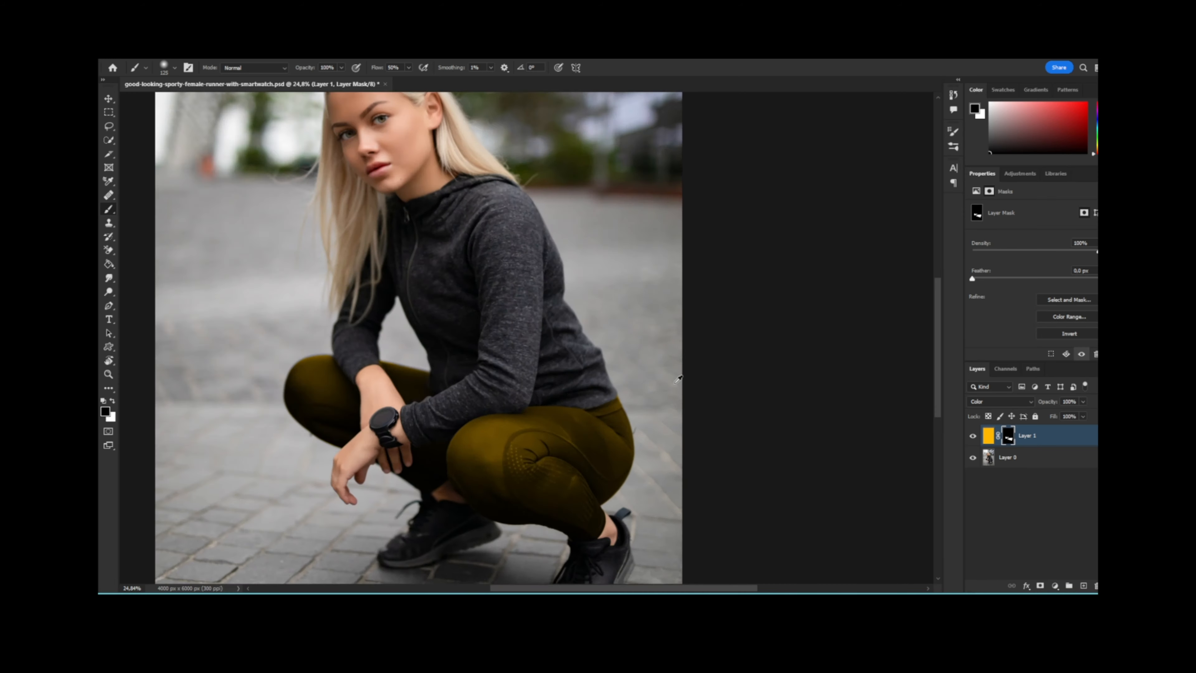
pyautogui.scroll(8, 679, 379)
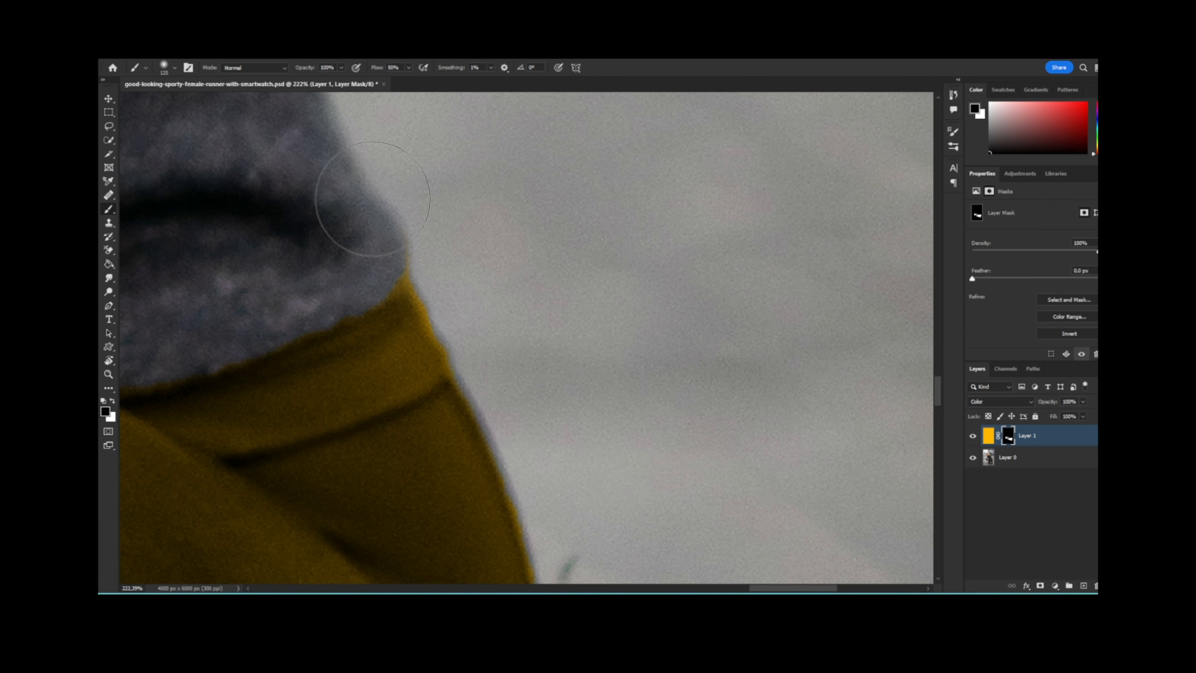
pyautogui.moveTo(400, 224); pyautogui.dragTo(490, 354)
pyautogui.scroll(-8, 590, 406)
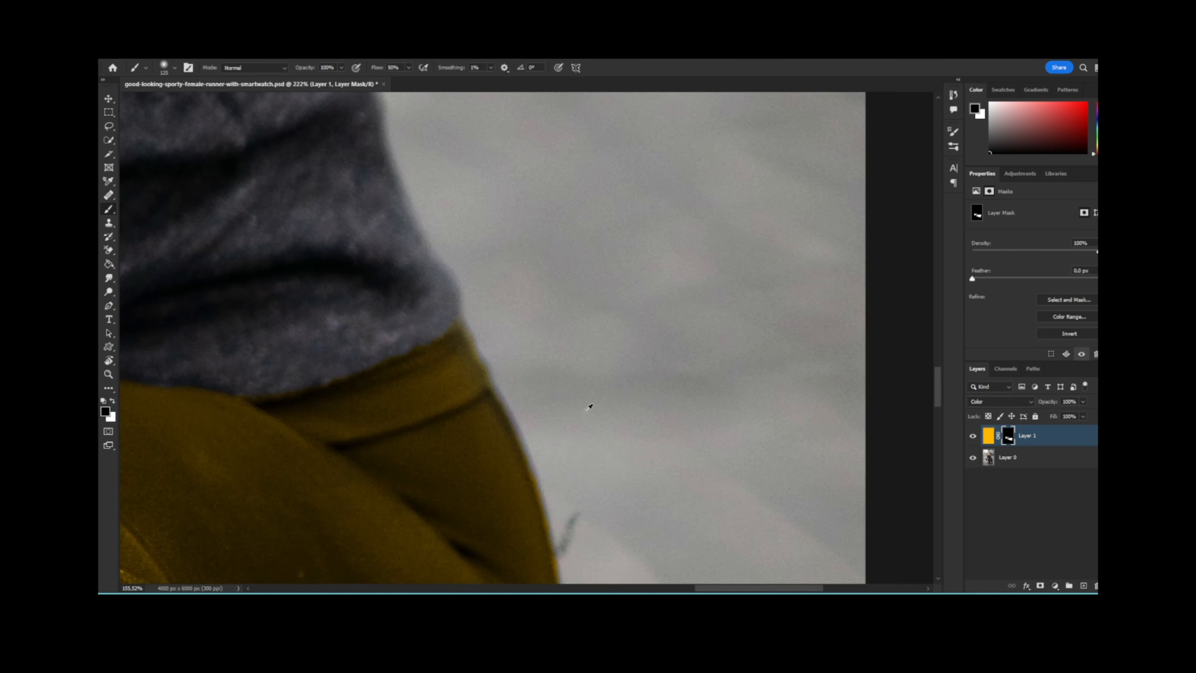
pyautogui.scroll(7, 563, 413)
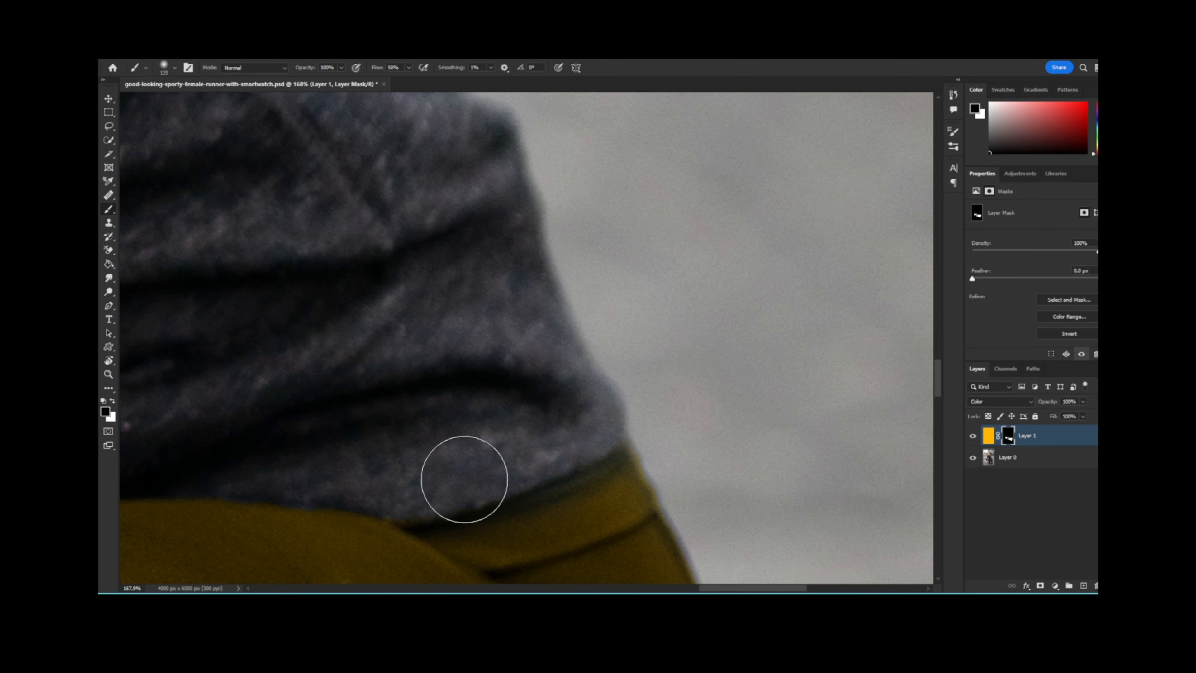
pyautogui.scroll(-7, 488, 440)
pyautogui.scroll(-5, 489, 439)
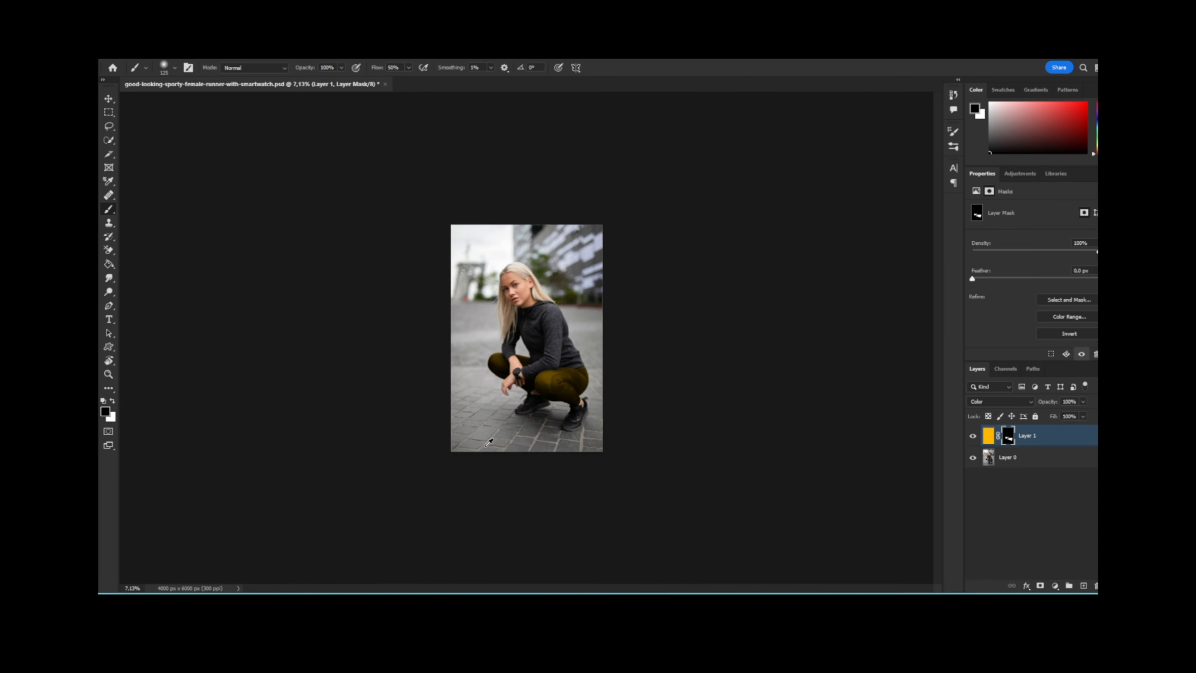
pyautogui.scroll(4, 706, 441)
pyautogui.scroll(-1, 707, 441)
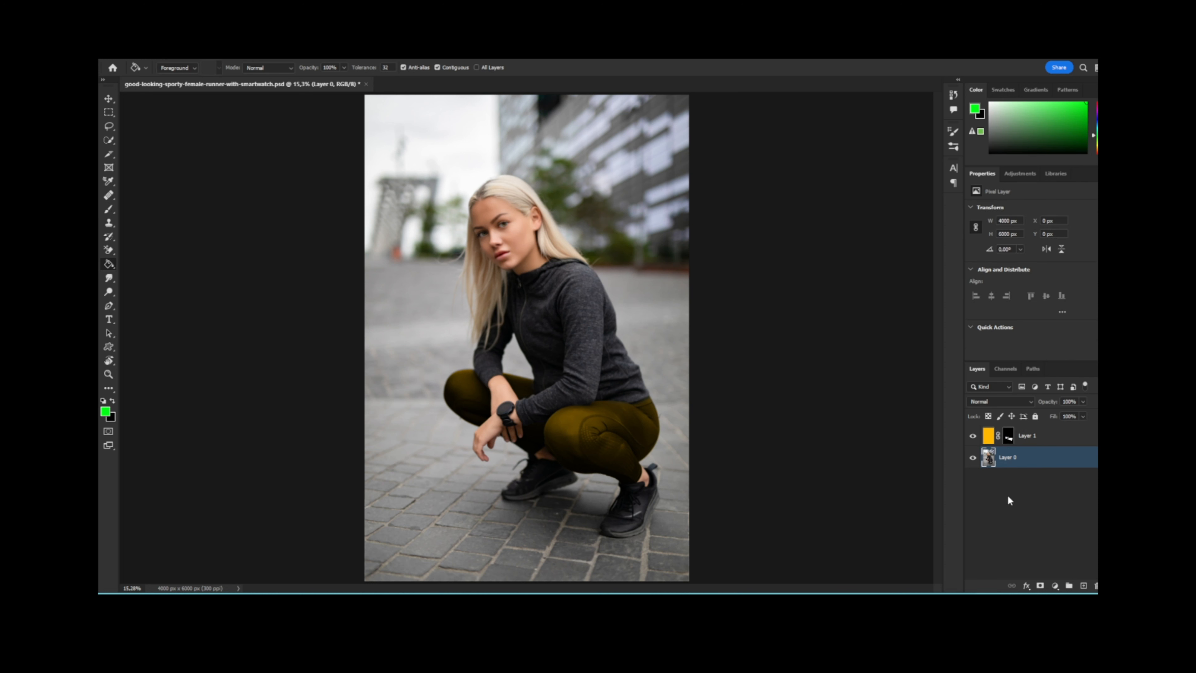
# Add a new empty layer directly above the yellow Layer 1.
pyautogui.click(1063, 515)
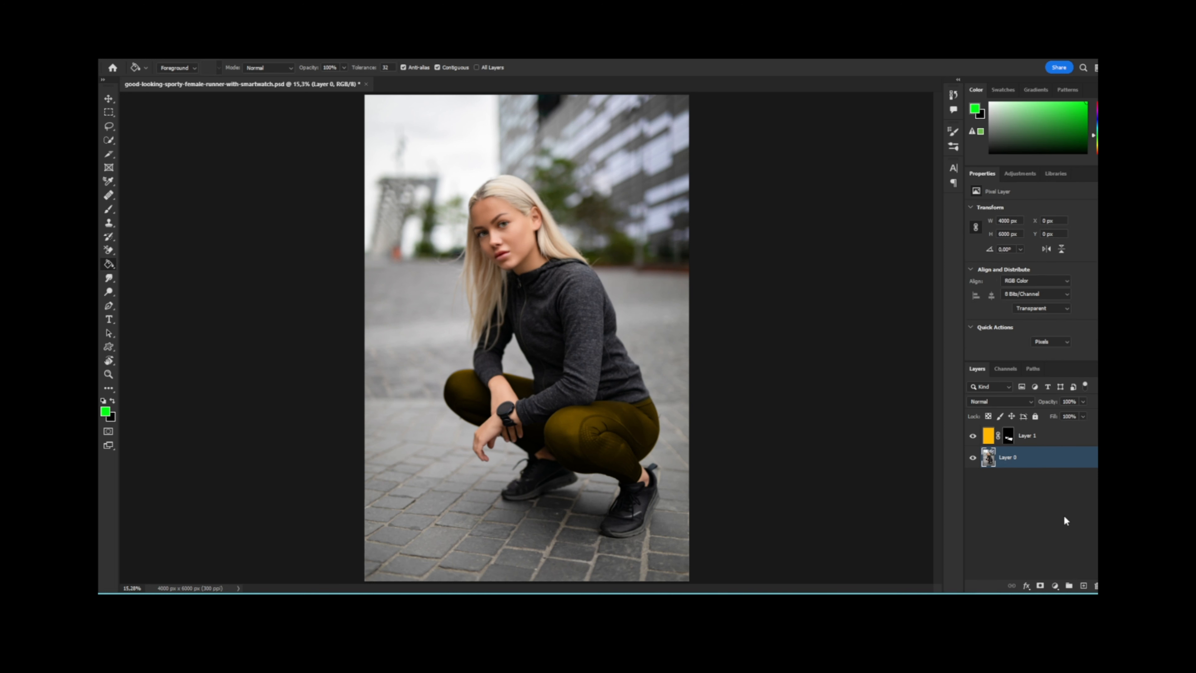
pyautogui.click(1040, 438)
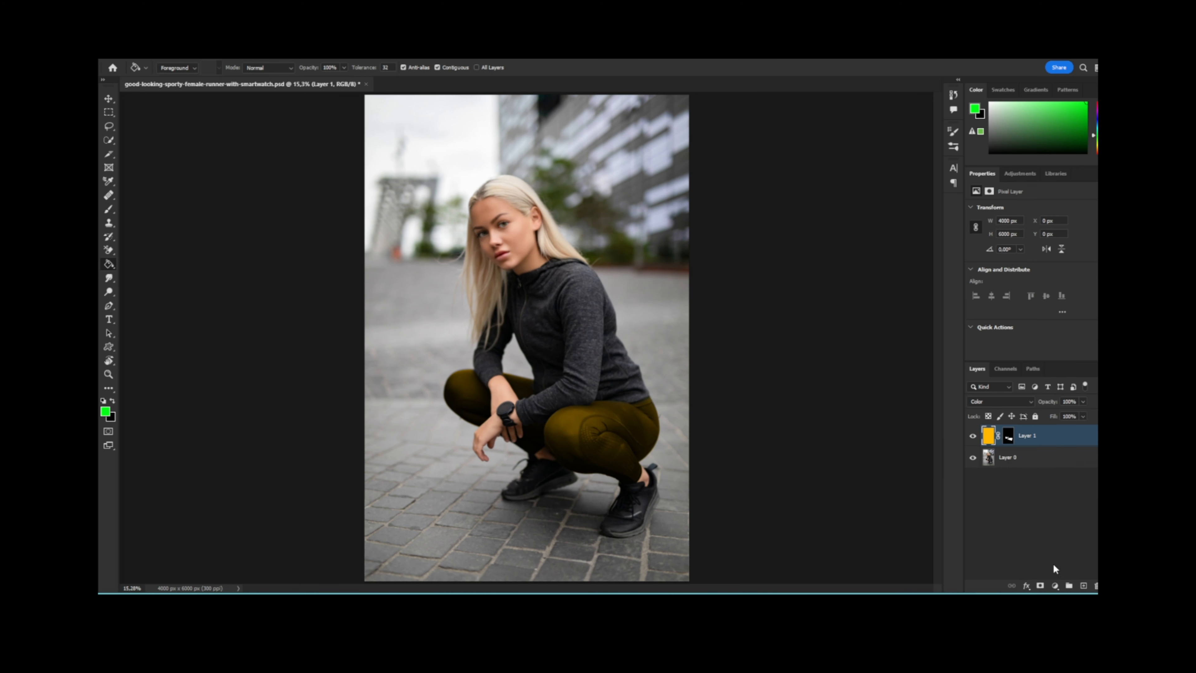
pyautogui.click(1083, 586)
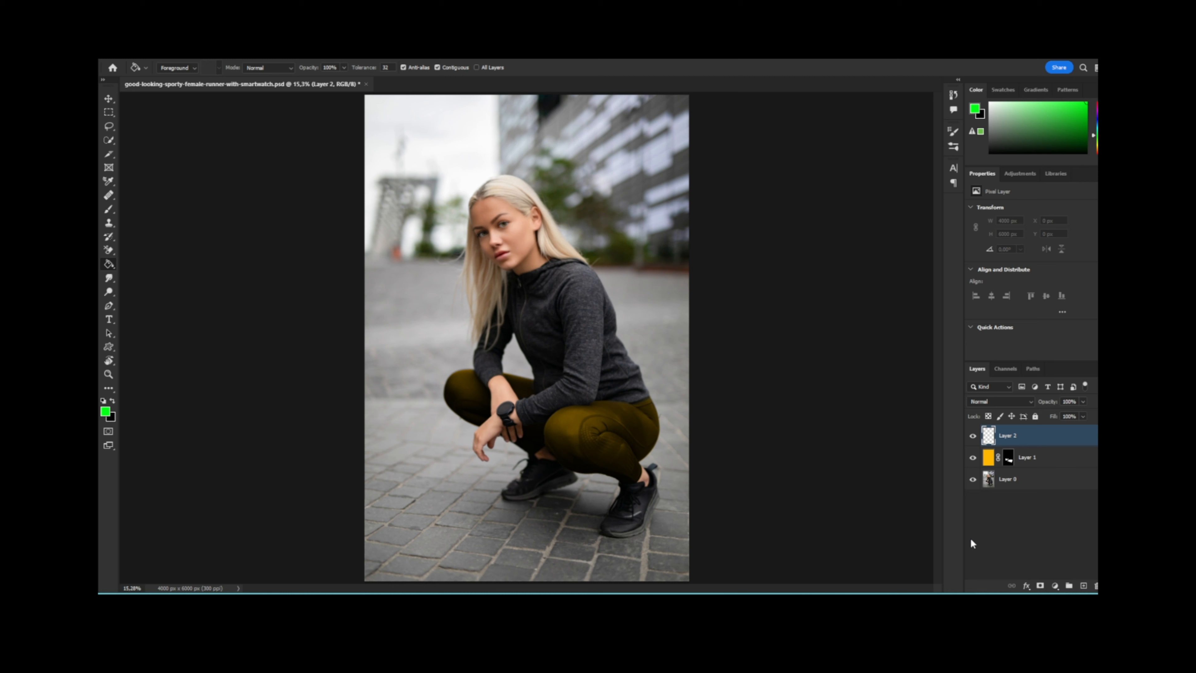
# With Layer 0 active, load the saved selection "top" as a new selection around the jacket.
pyautogui.click(988, 479)
pyautogui.click(241, 53)
pyautogui.moveTo(220, 53)
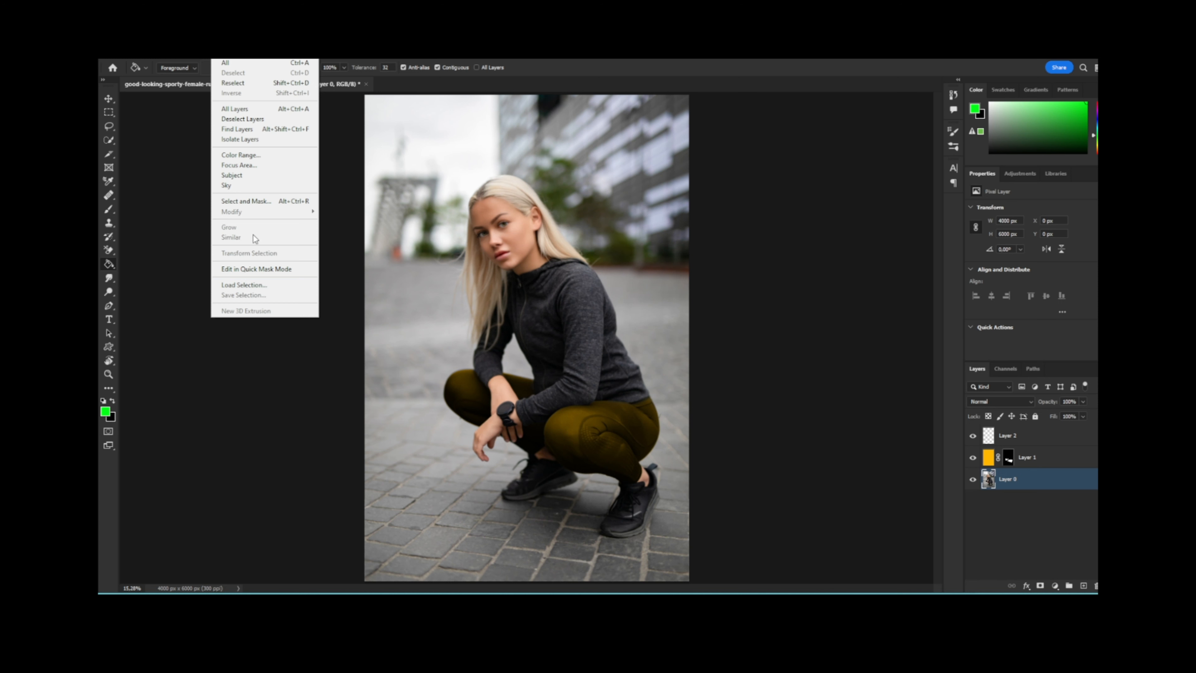
pyautogui.click(255, 285)
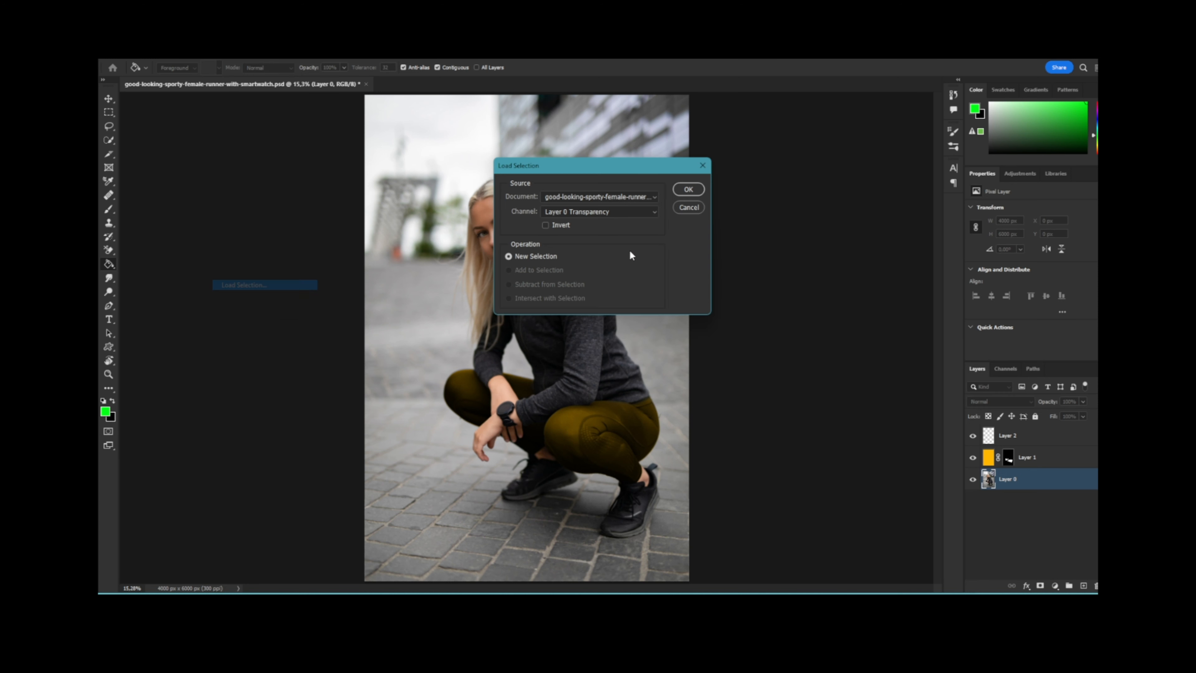
pyautogui.click(638, 212)
pyautogui.click(607, 249)
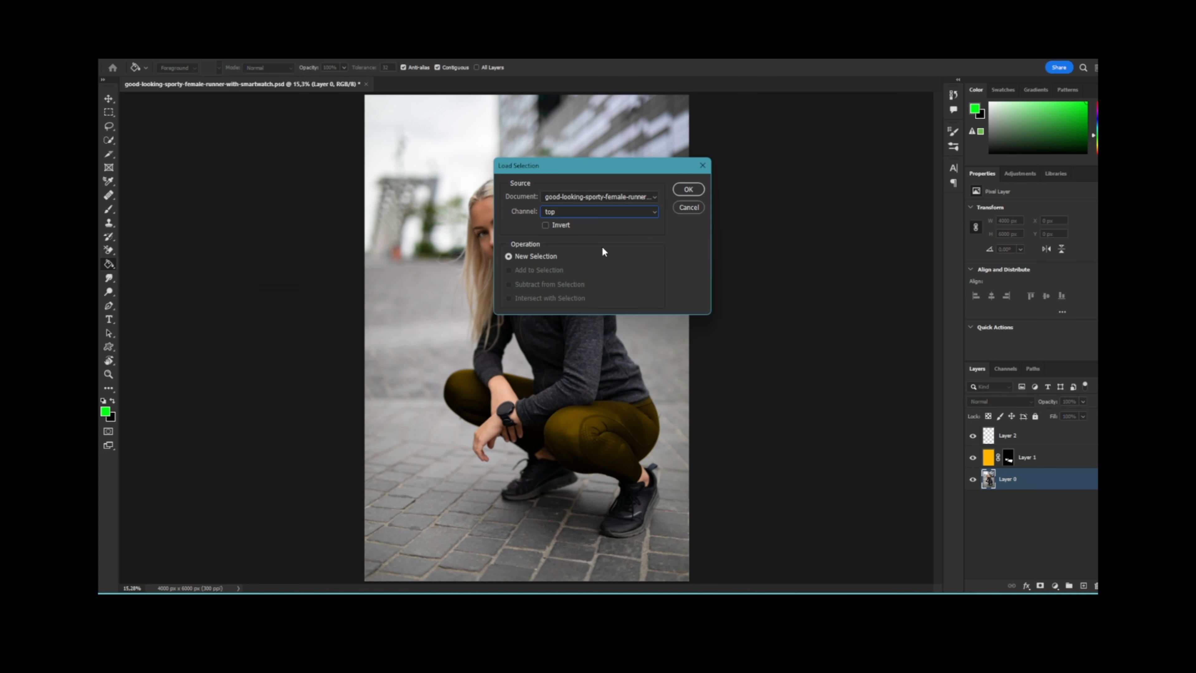
pyautogui.click(688, 189)
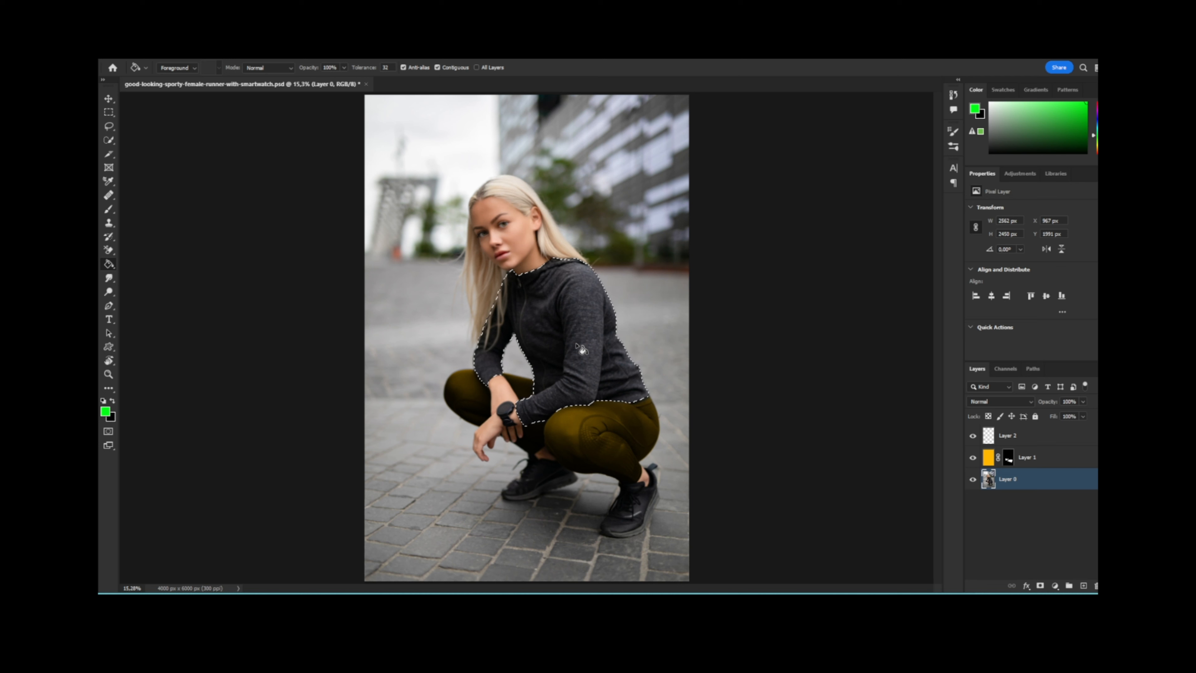
# Make the empty Layer 2 active and hide Layer 0 and Layer 1.
pyautogui.click(989, 443)
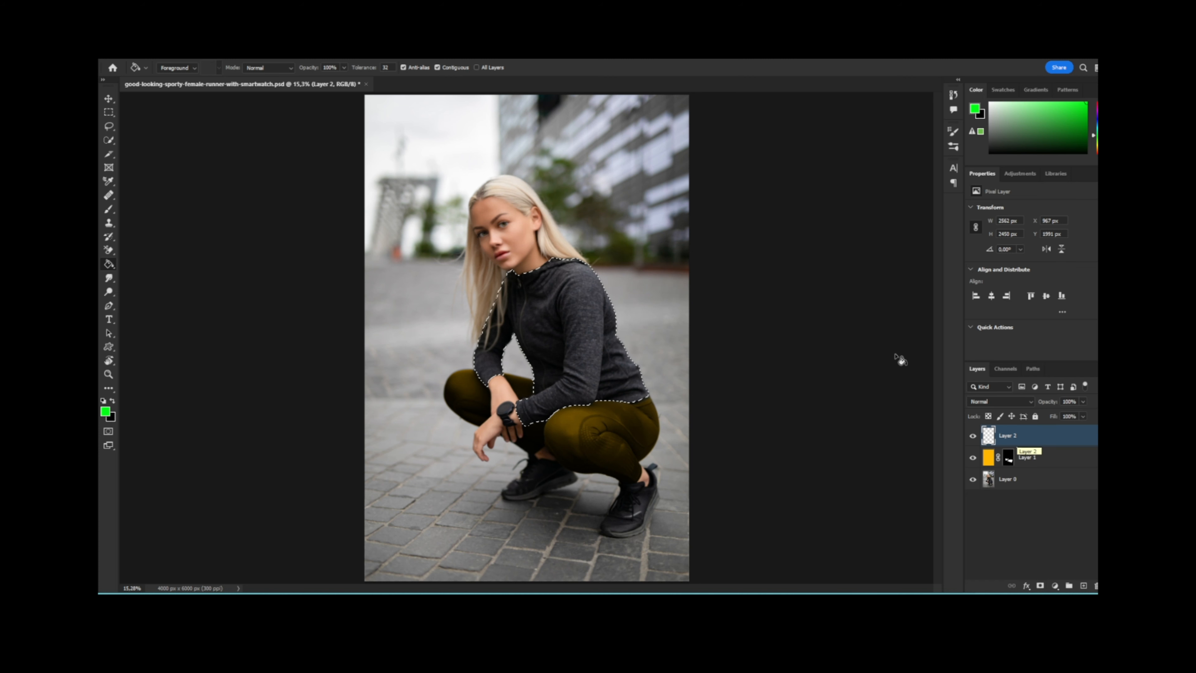
pyautogui.click(973, 480)
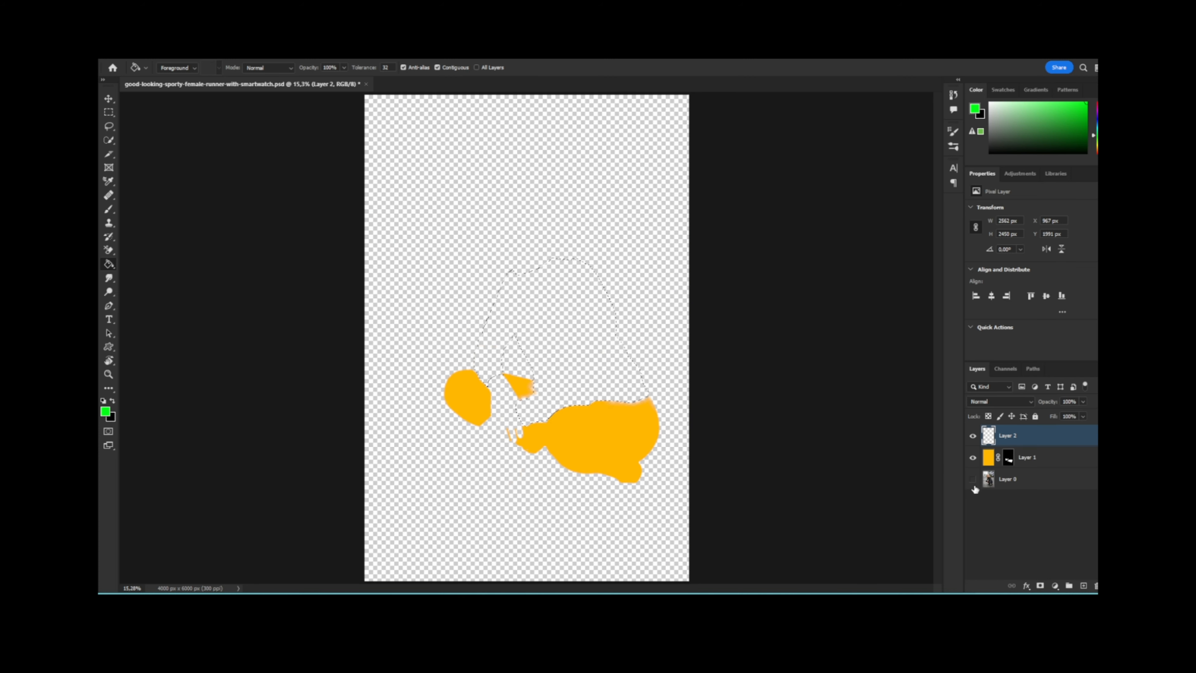
pyautogui.click(973, 458)
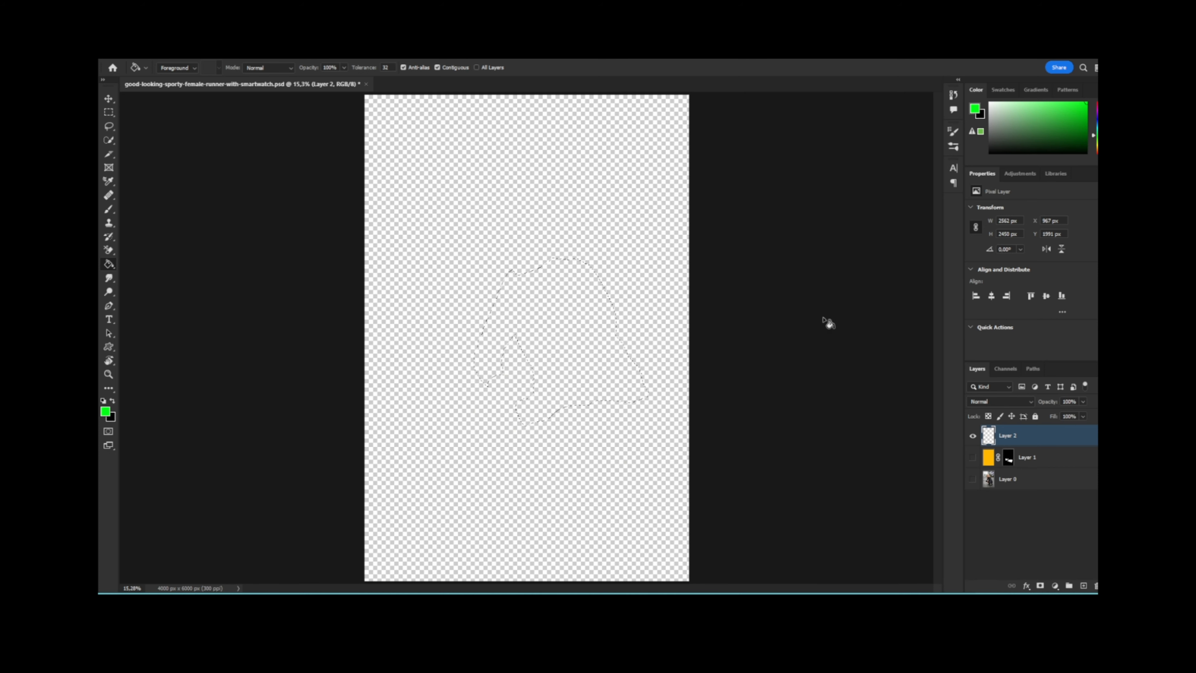
# Make Layer 1 and Layer 0 visible again and activate the empty Layer 2.
pyautogui.click(974, 458)
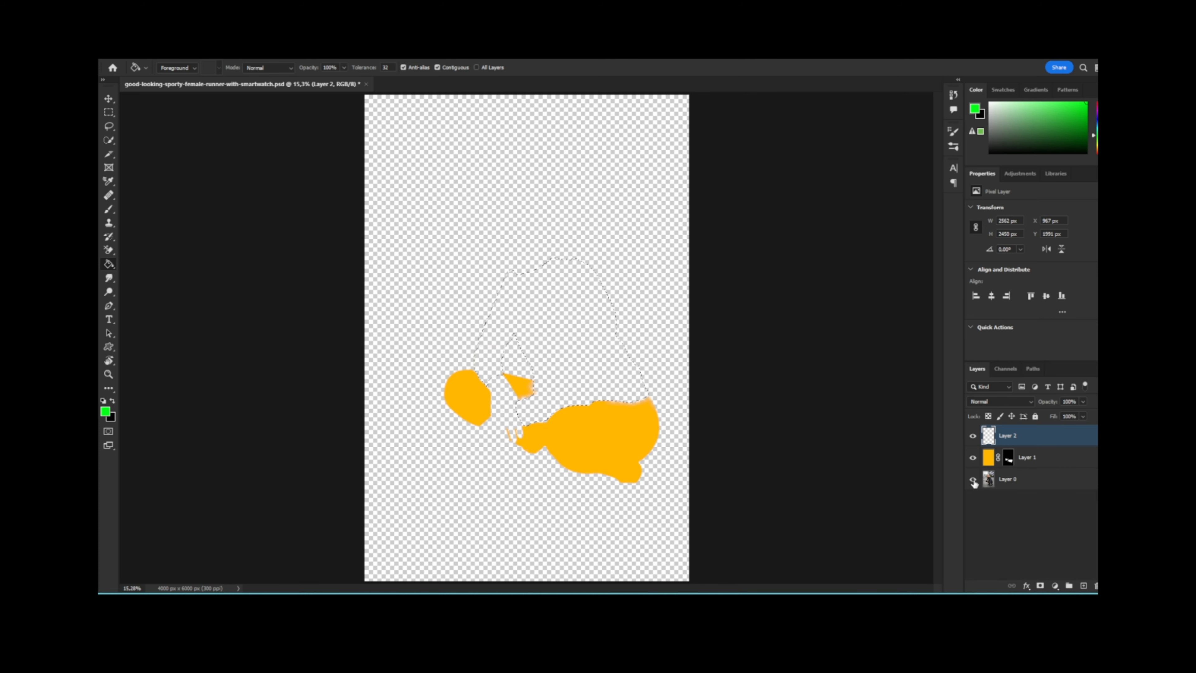
pyautogui.click(973, 480)
pyautogui.click(1024, 484)
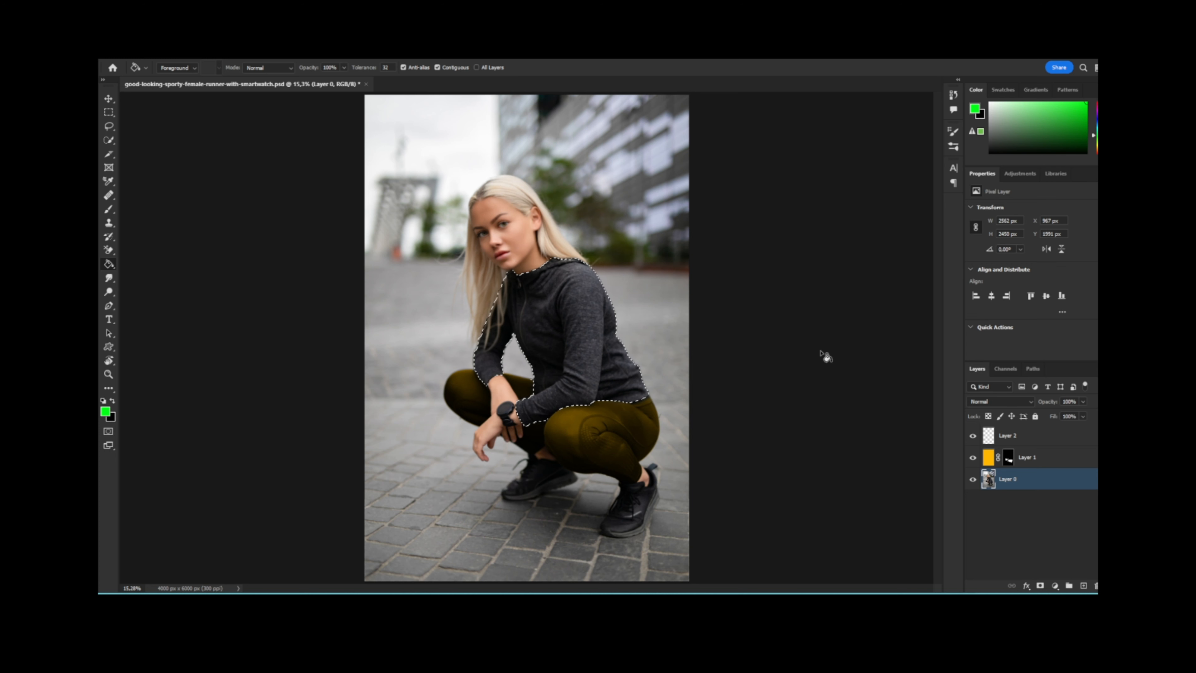
pyautogui.click(985, 443)
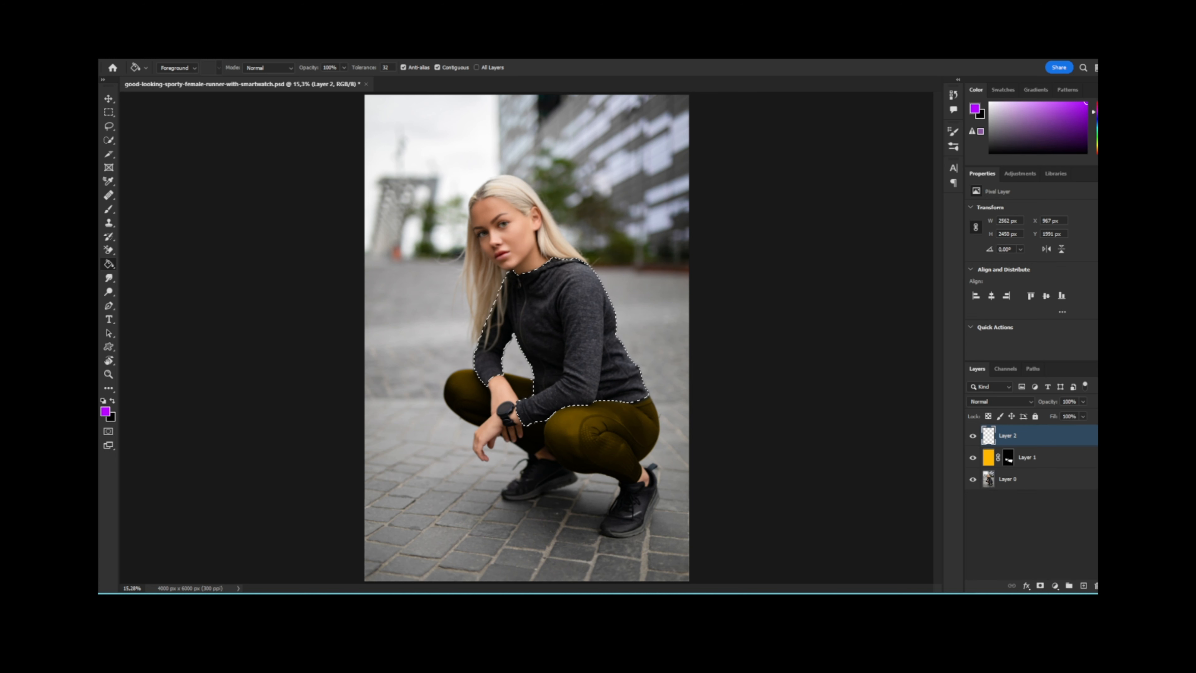
# Clear the jacket selection and fill all of Layer 2 with blue-violet.
pyautogui.moveTo(1097, 112); pyautogui.dragTo(1098, 115)
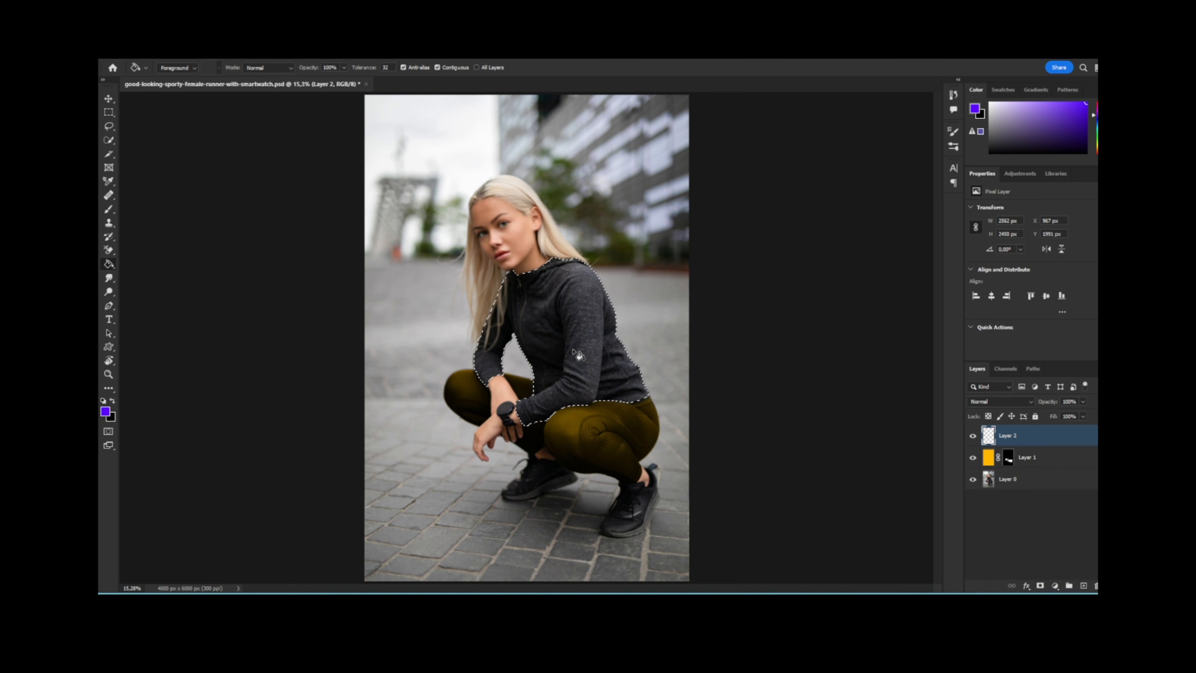
pyautogui.hotkey('ctrl', 'd')
pyautogui.click(654, 232)
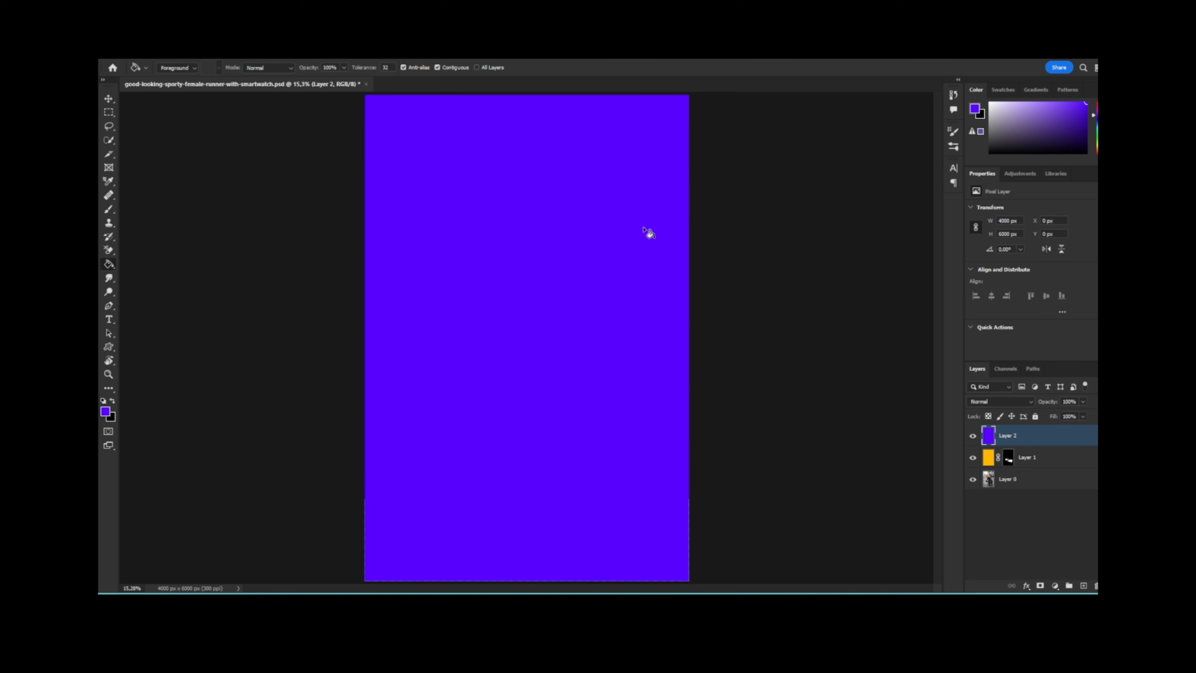
# With Layer 0 active, load the saved selection "top" as a new selection over the blue-violet fill.
pyautogui.click(991, 484)
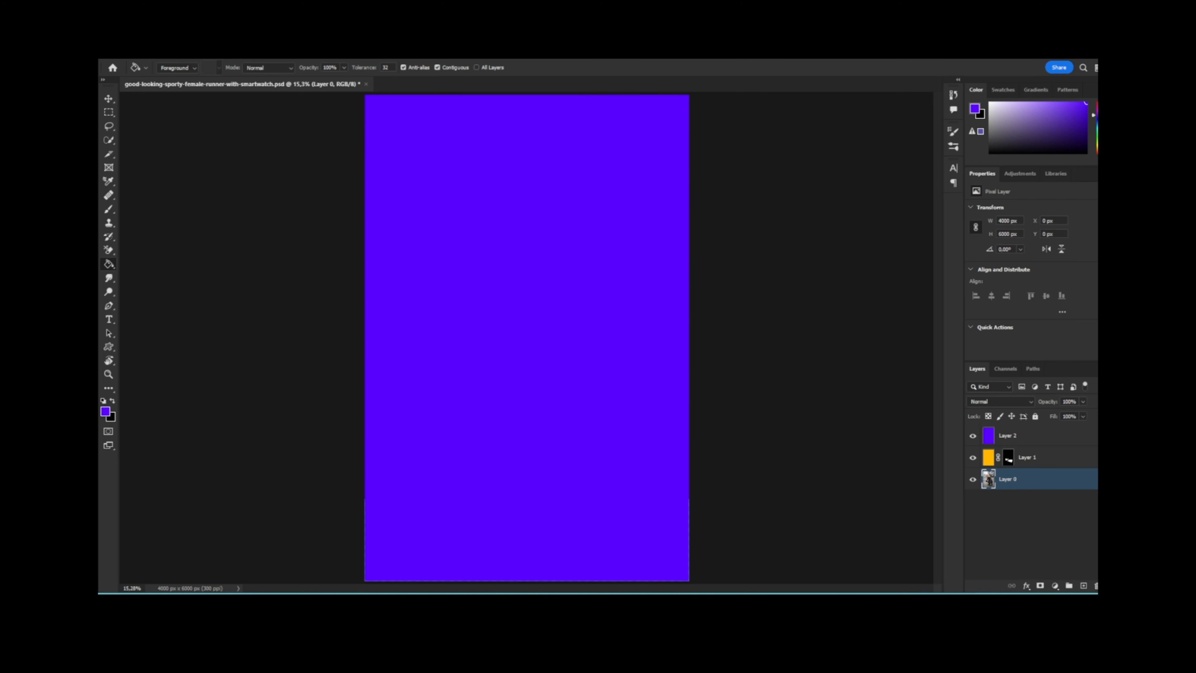
pyautogui.click(215, 59)
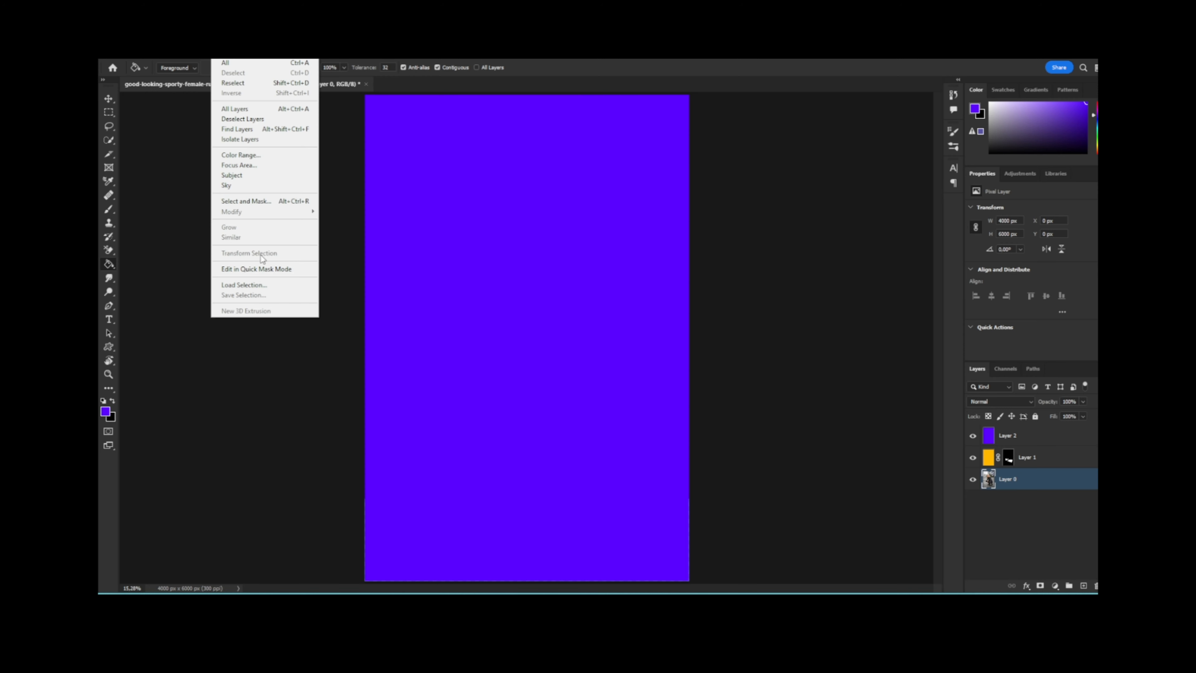
pyautogui.click(274, 286)
pyautogui.click(591, 213)
pyautogui.click(619, 255)
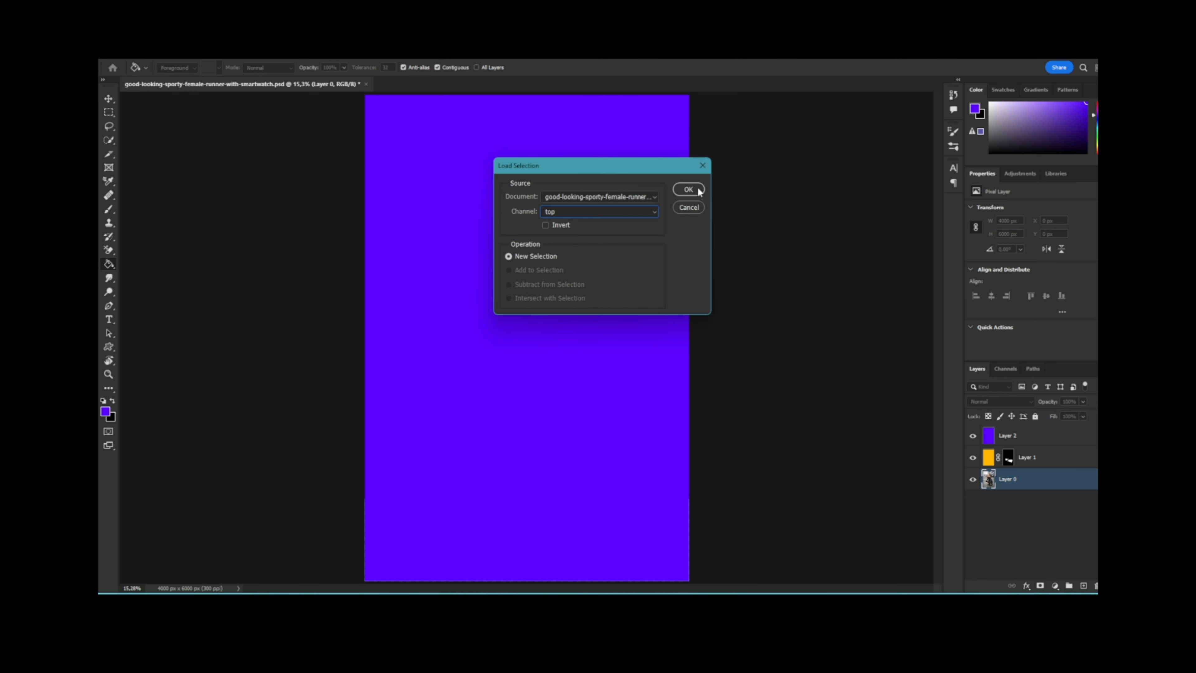
pyautogui.click(692, 189)
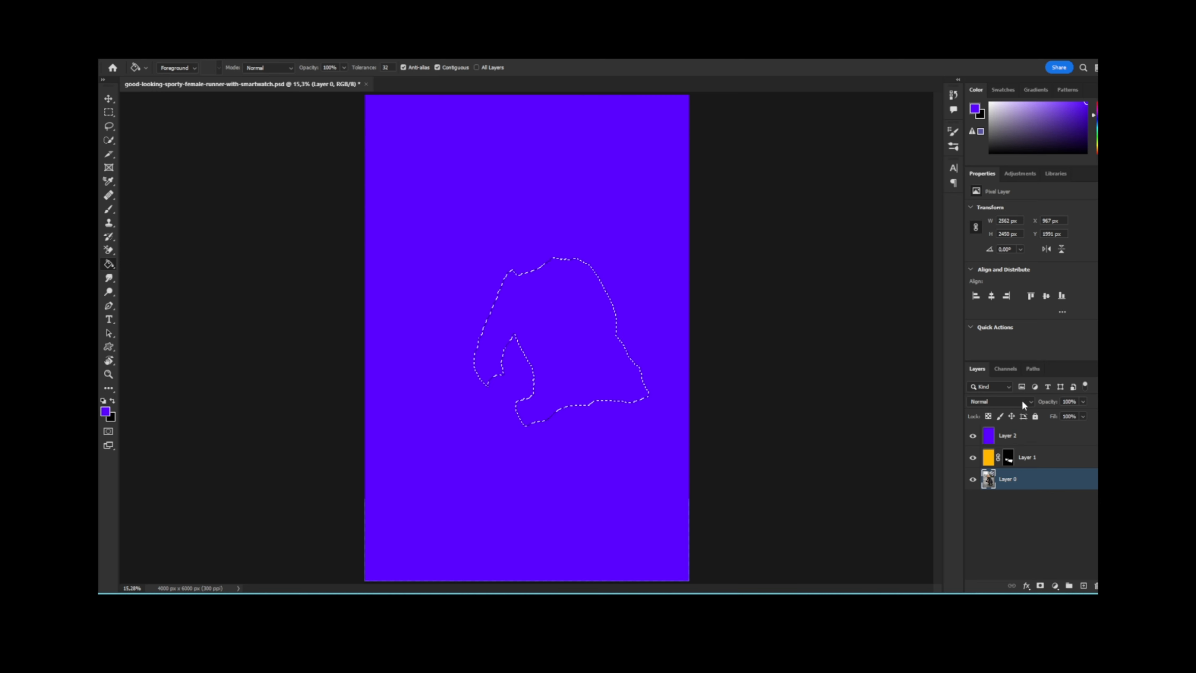
# Add a layer mask to Layer 2 from the jacket selection and set its blend mode to Multiply.
pyautogui.click(1008, 439)
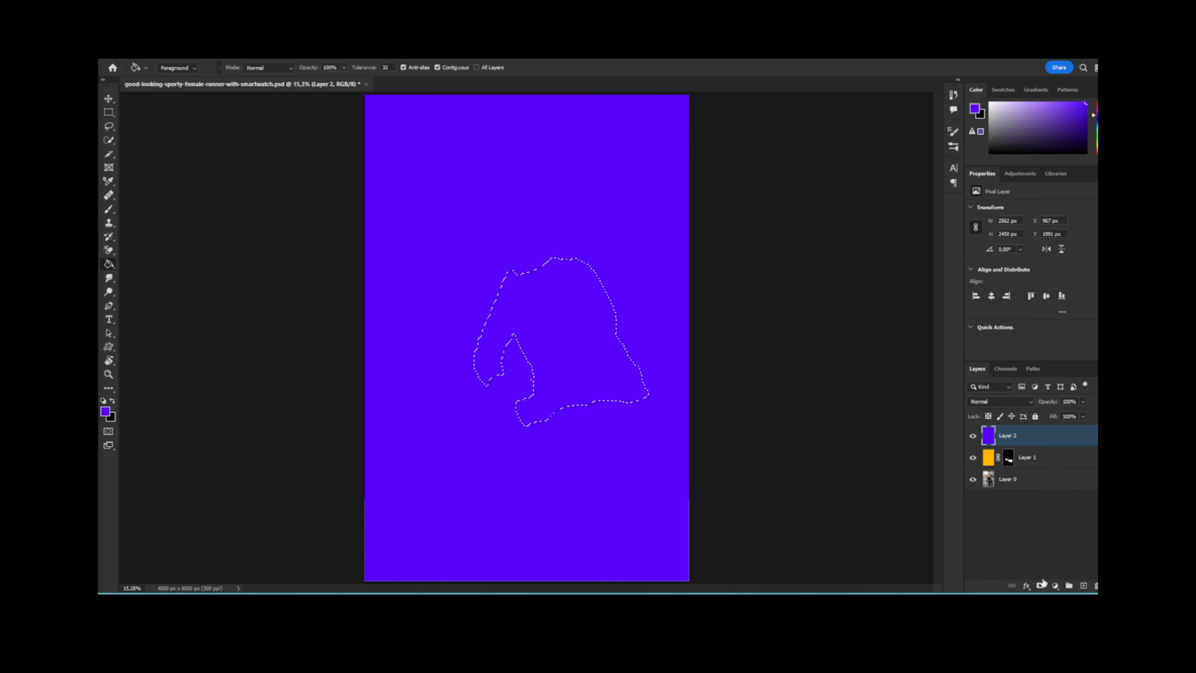
pyautogui.click(1040, 586)
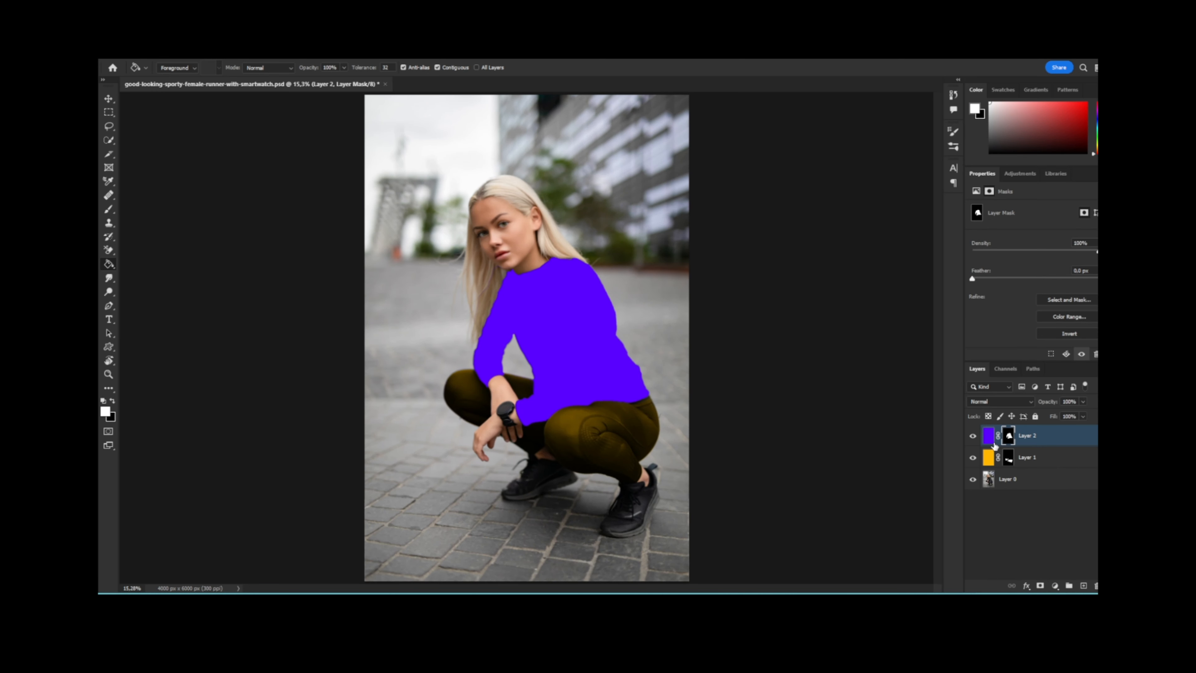
pyautogui.click(1018, 401)
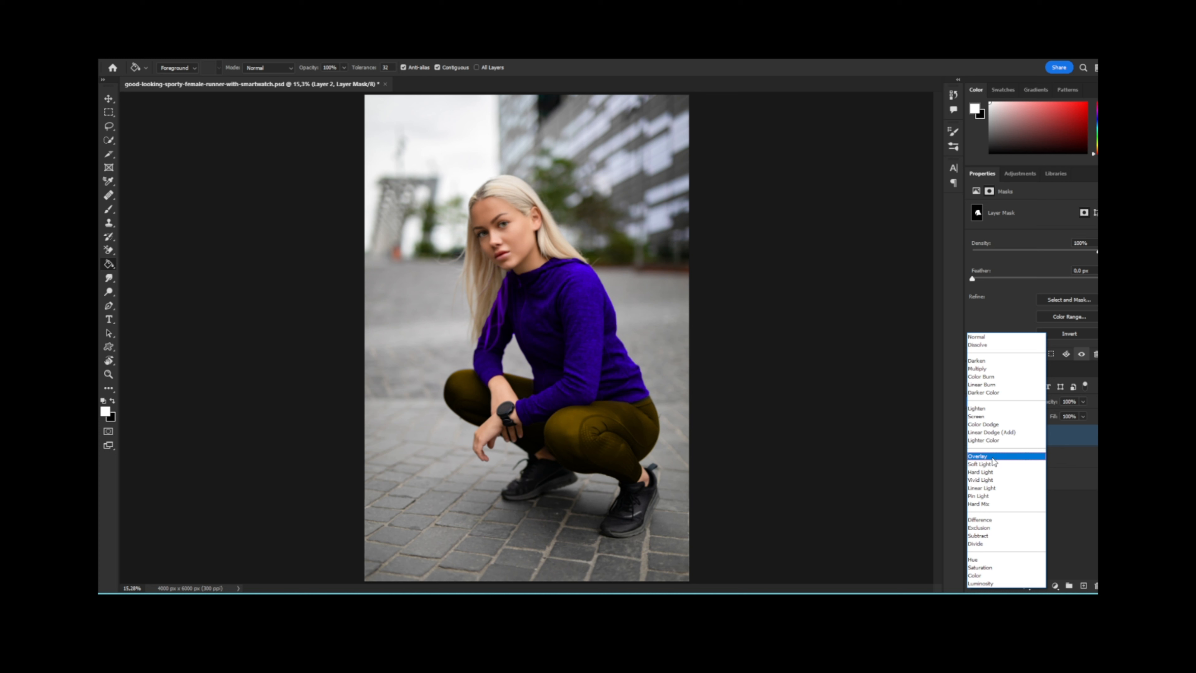
pyautogui.click(987, 369)
# Refill Layer 2's color content with turquoise green, leaving its mask untouched.
pyautogui.click(989, 436)
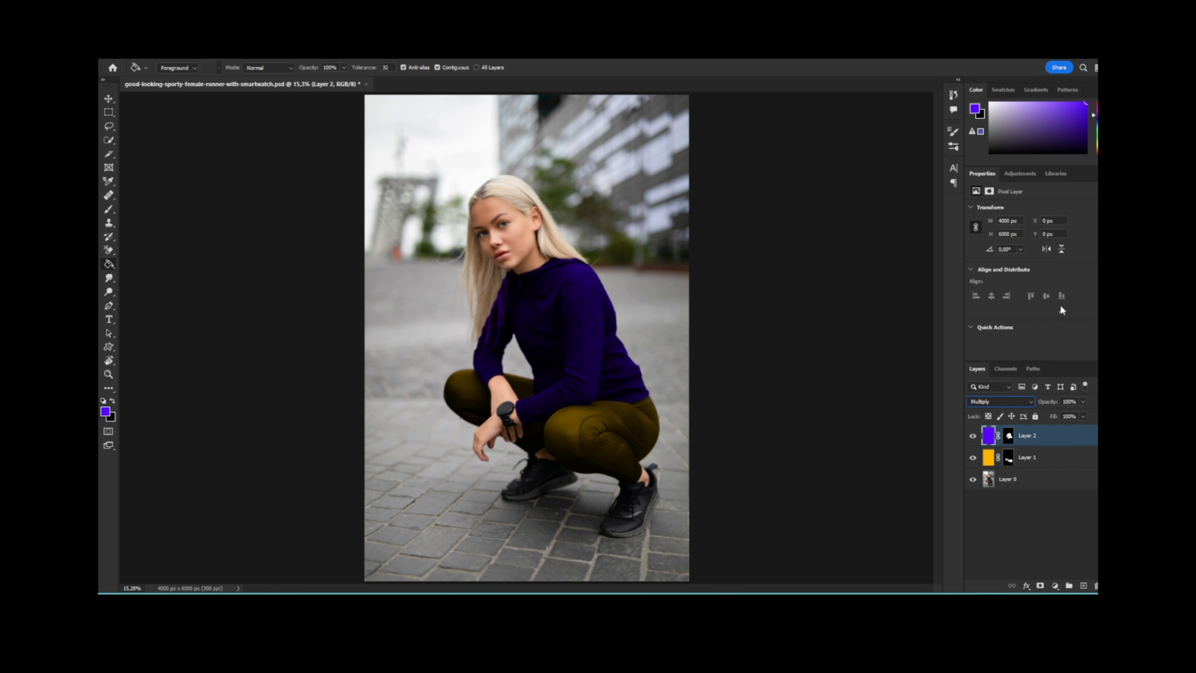
pyautogui.click(1098, 128)
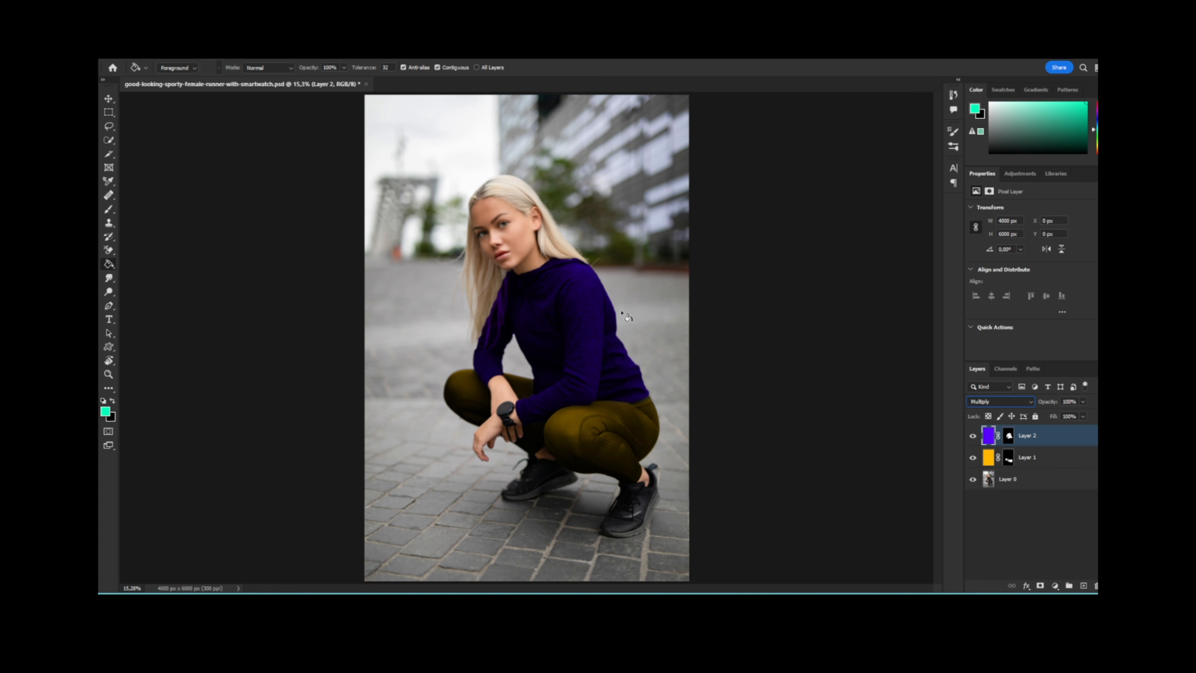
pyautogui.click(620, 336)
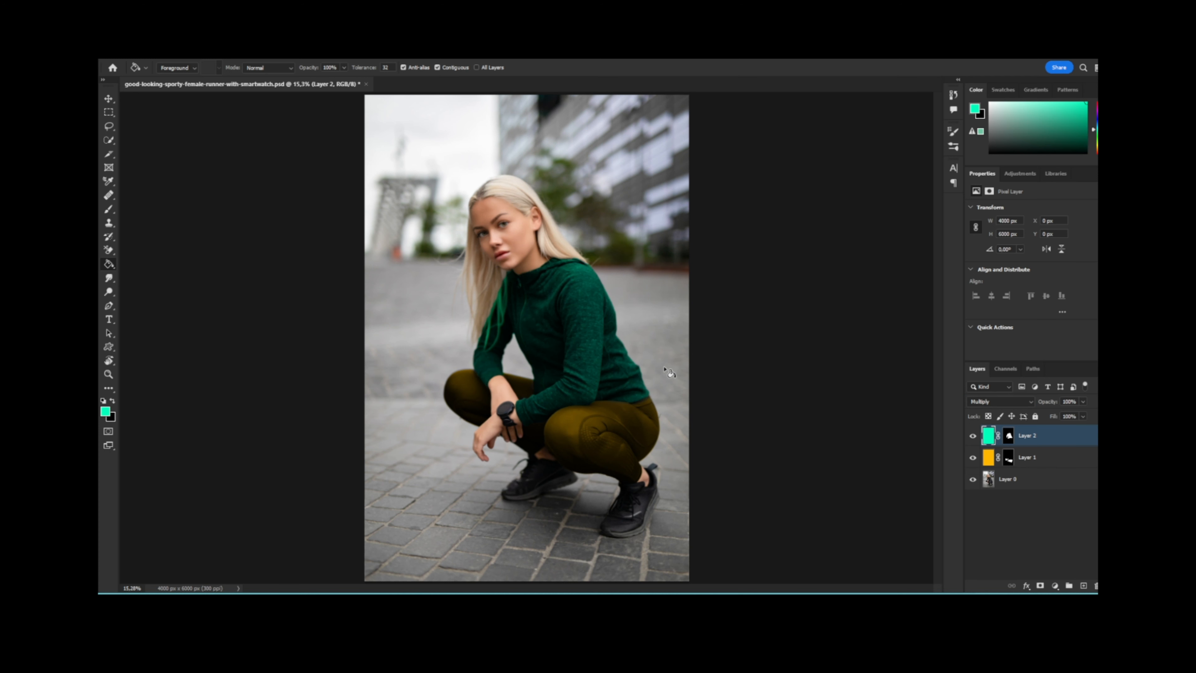
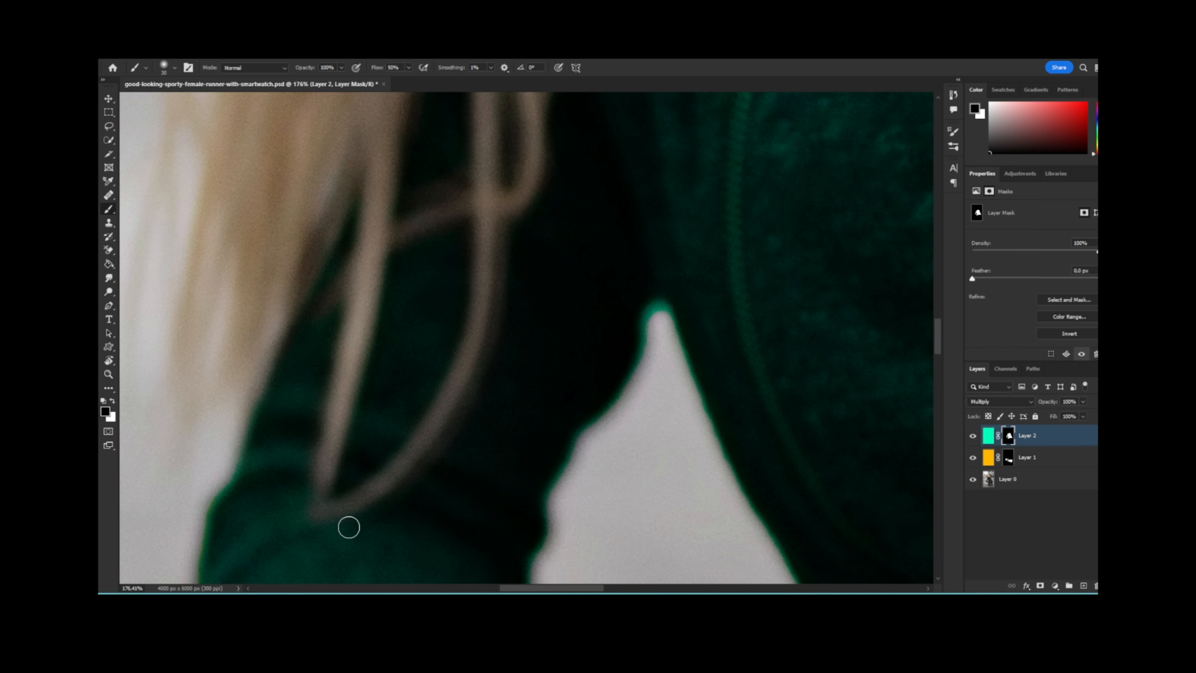
# Refill Layer 2's color content with red using the Paint Bucket.
pyautogui.scroll(-7, 454, 502)
pyautogui.scroll(-7, 479, 503)
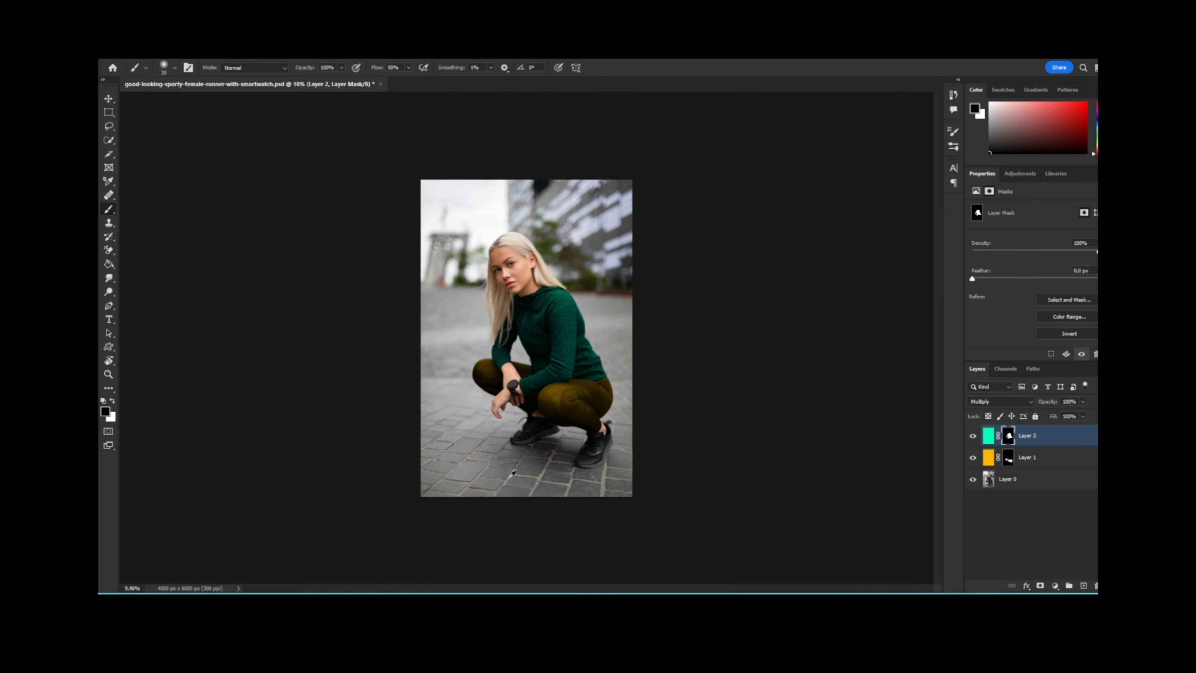
pyautogui.scroll(6, 547, 397)
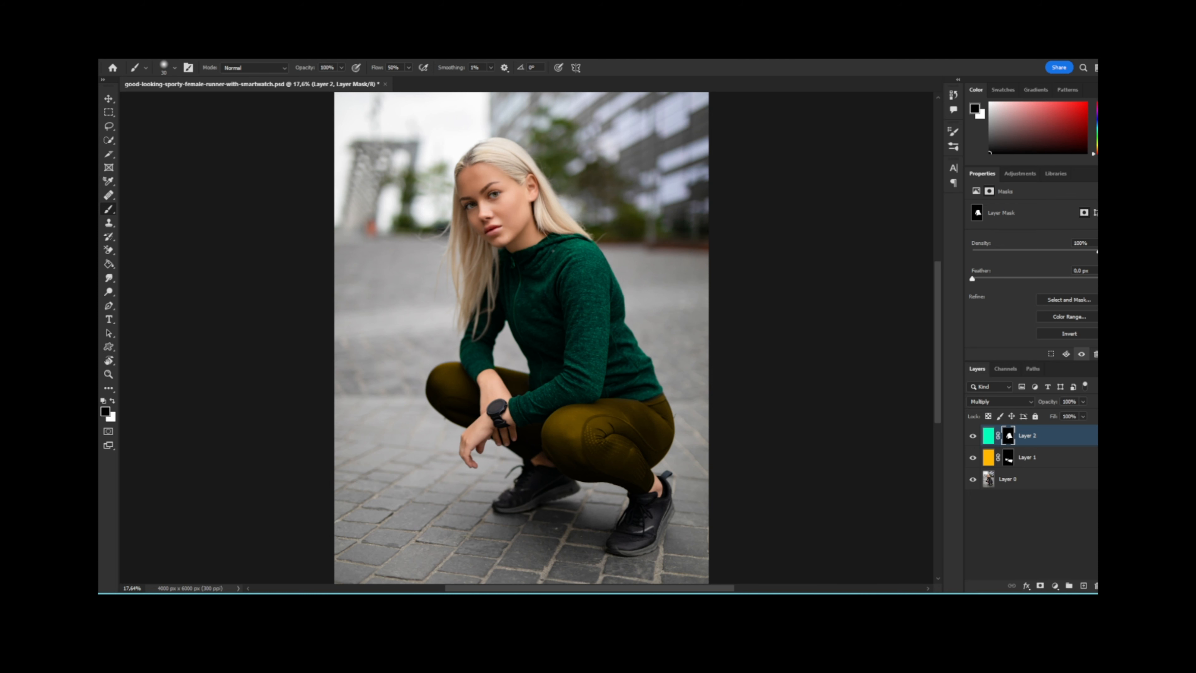
pyautogui.scroll(-3, 498, 281)
pyautogui.scroll(3, 568, 274)
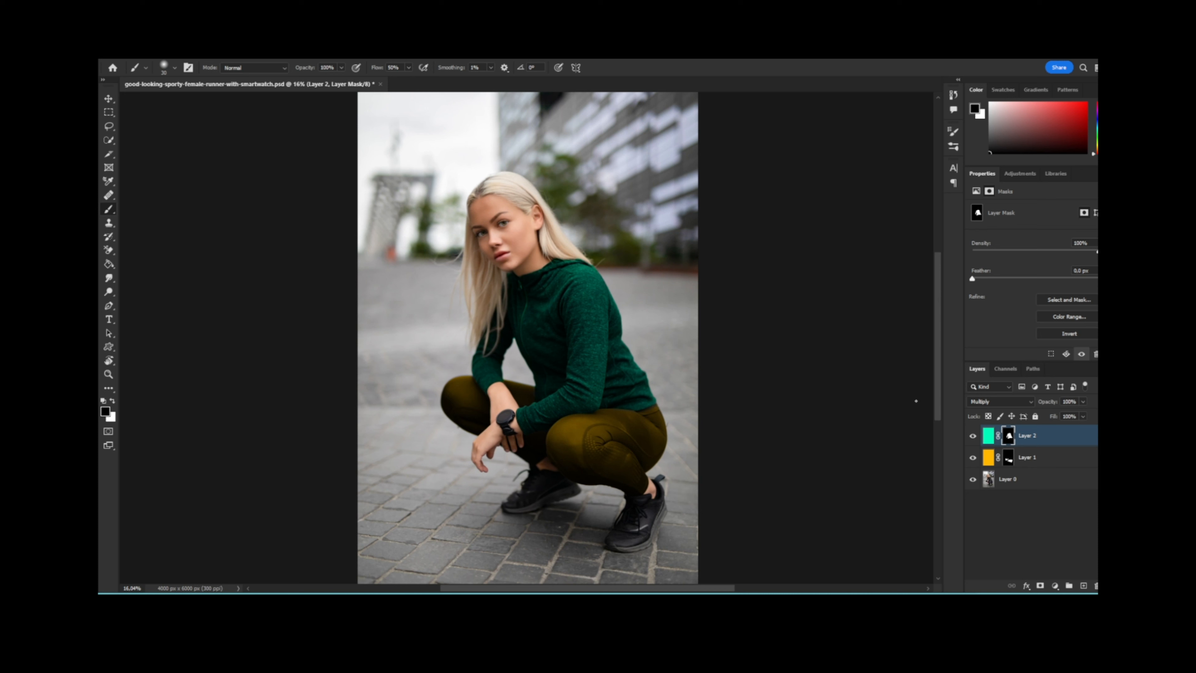
pyautogui.click(991, 438)
pyautogui.moveTo(1093, 112); pyautogui.dragTo(1087, 110)
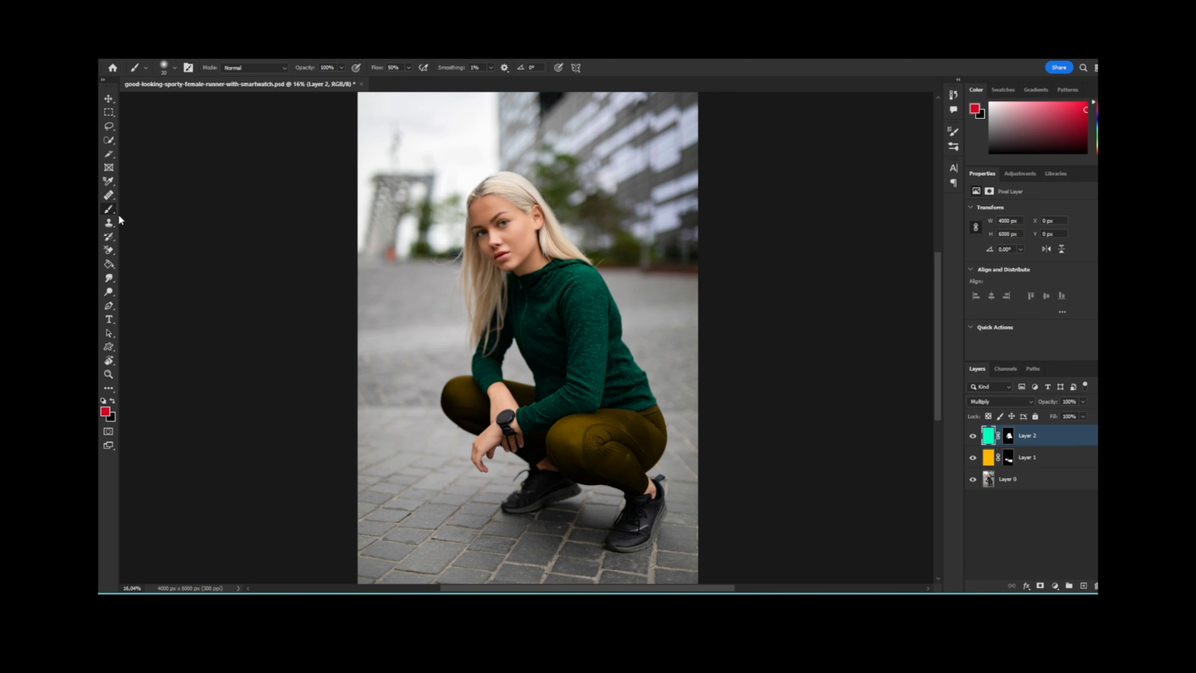
pyautogui.click(108, 264)
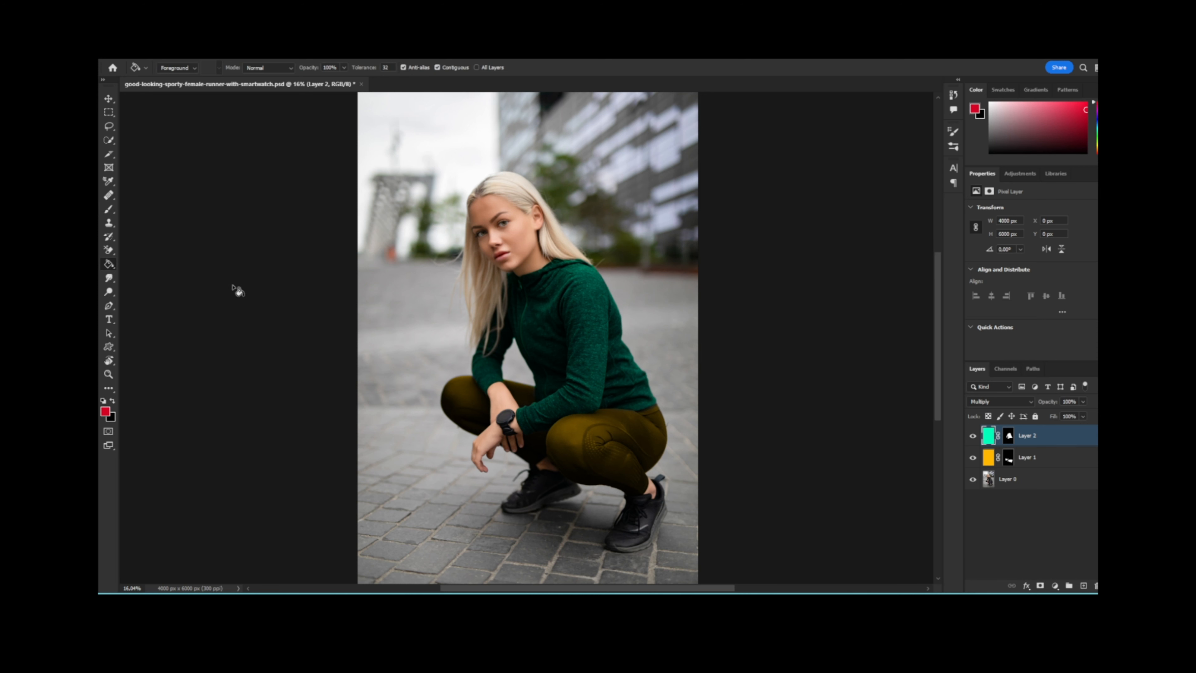
pyautogui.click(633, 343)
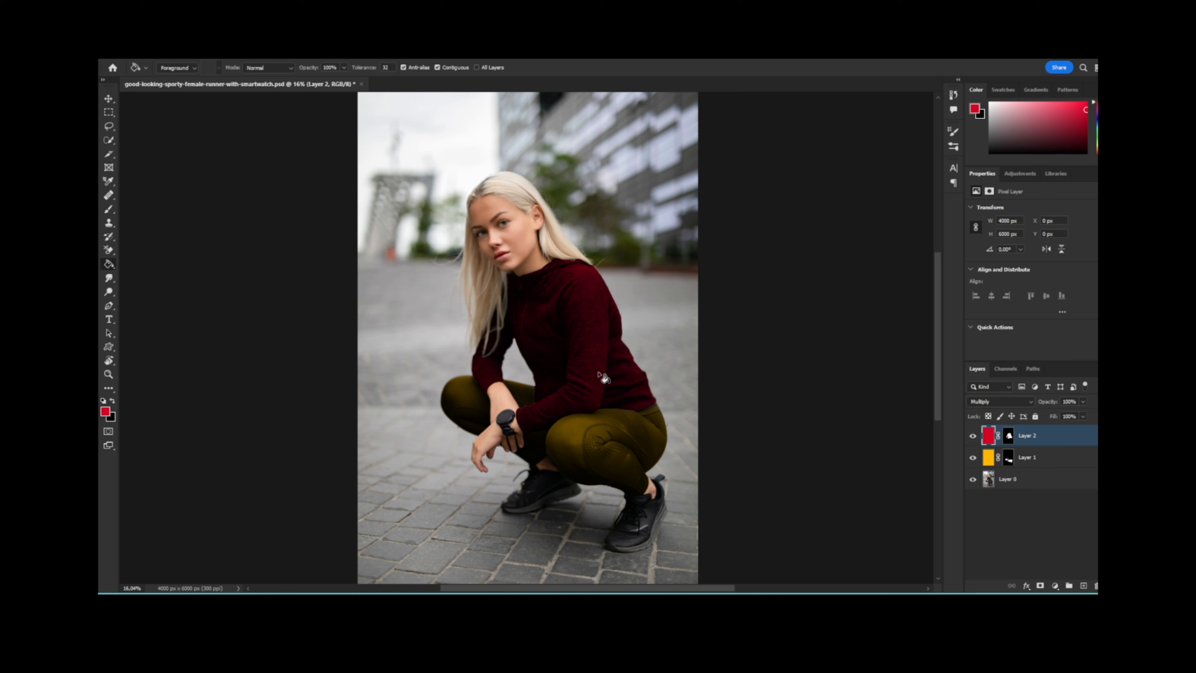
# Refill Layer 1's color content with bright green to recolor the leggings.
pyautogui.click(1097, 137)
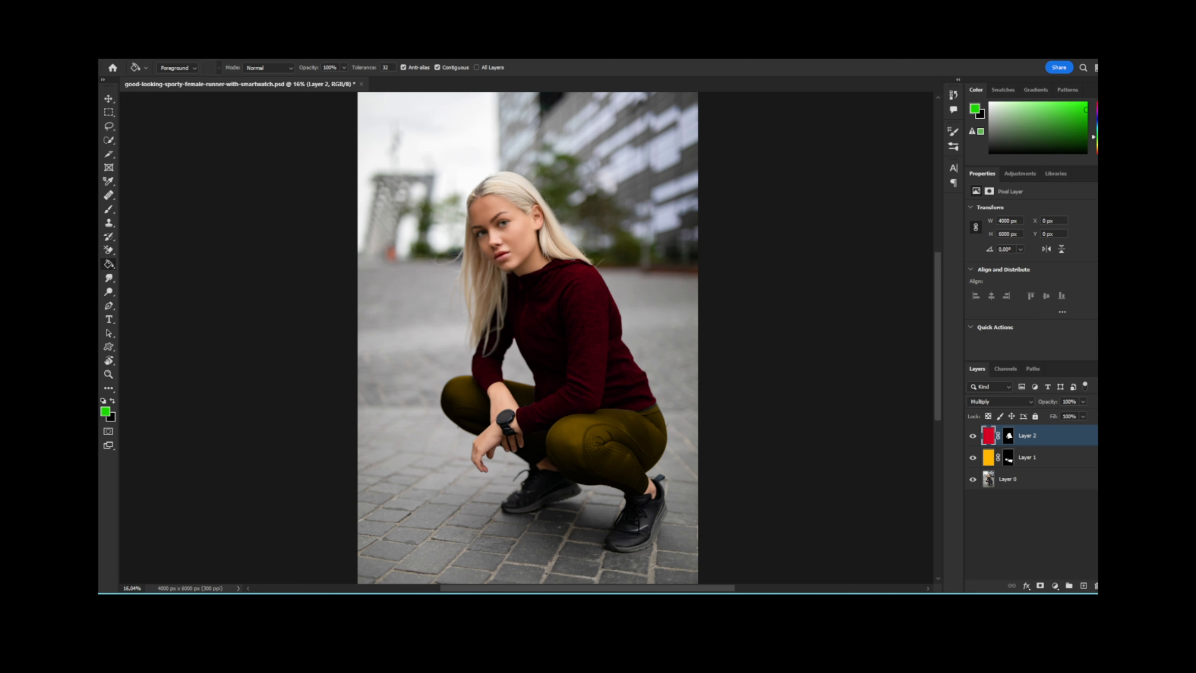
pyautogui.moveTo(1098, 132); pyautogui.dragTo(1092, 97)
pyautogui.click(990, 455)
pyautogui.click(687, 492)
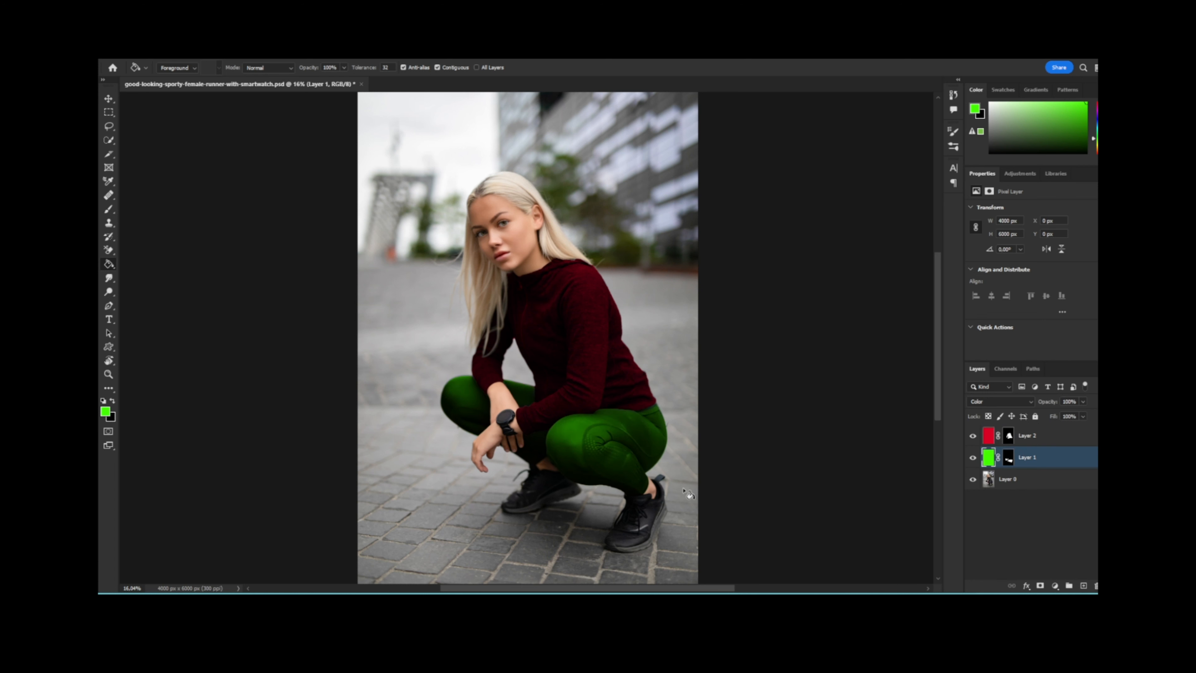
# Rename the leggings layer "Bottom" and the jacket layer "Top".
pyautogui.doubleClick(1027, 457)
pyautogui.write('Bottom')
pyautogui.press('Return')
pyautogui.doubleClick(1028, 435)
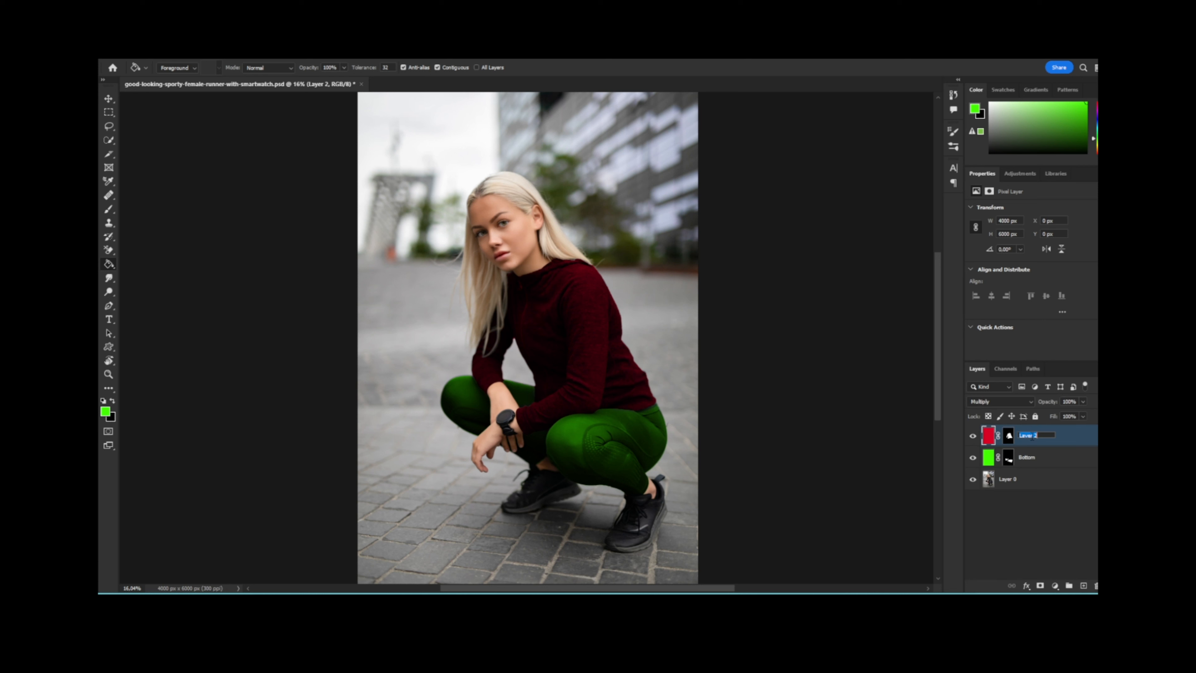
pyautogui.write('Top')
pyautogui.press('Return')
# Try an orange fill and a muted beige fill on the Top layer.
pyautogui.moveTo(1099, 138); pyautogui.dragTo(1100, 151)
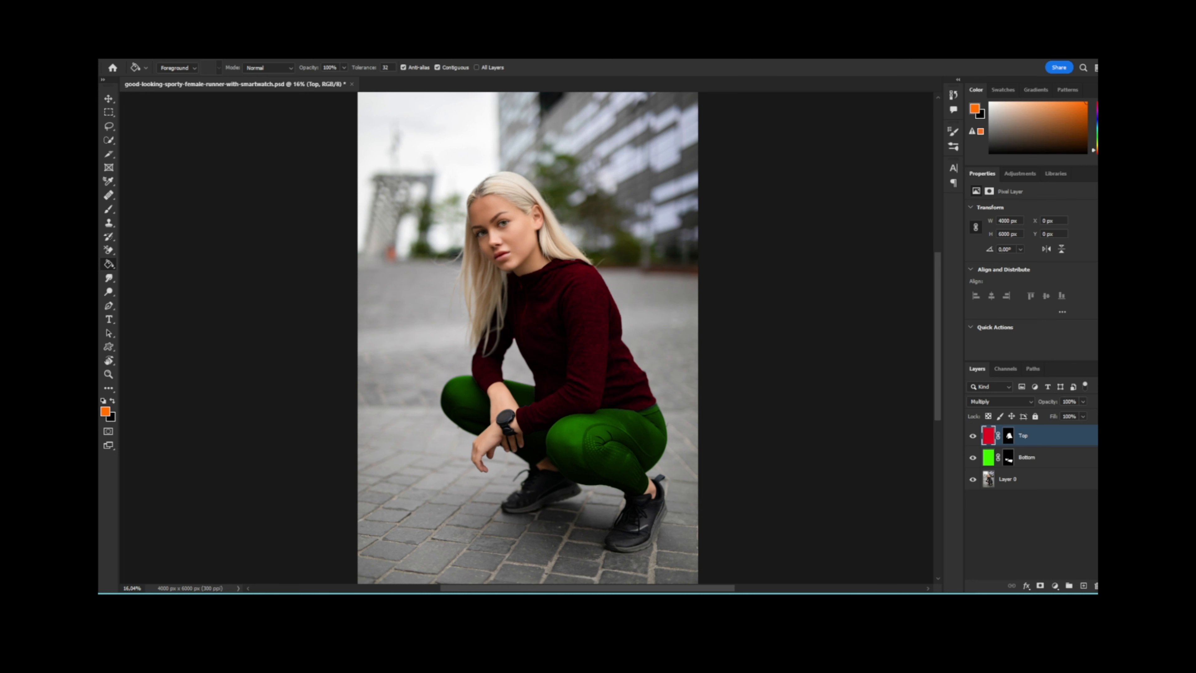
pyautogui.click(643, 390)
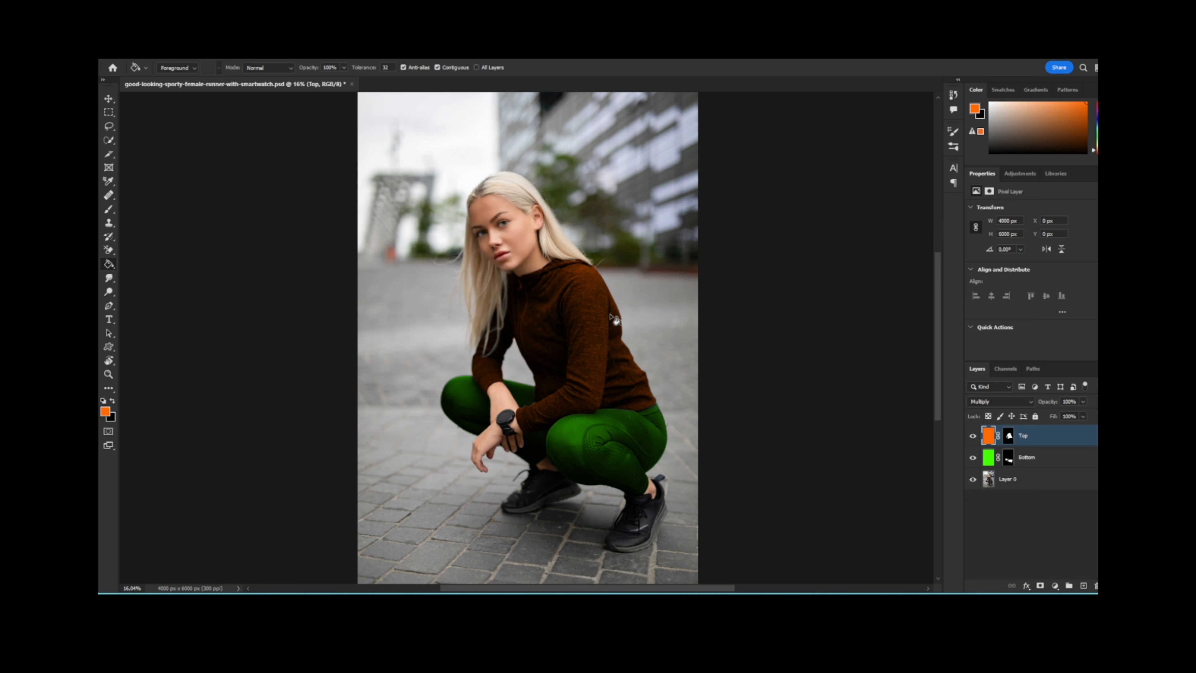
pyautogui.click(1021, 114)
pyautogui.click(669, 325)
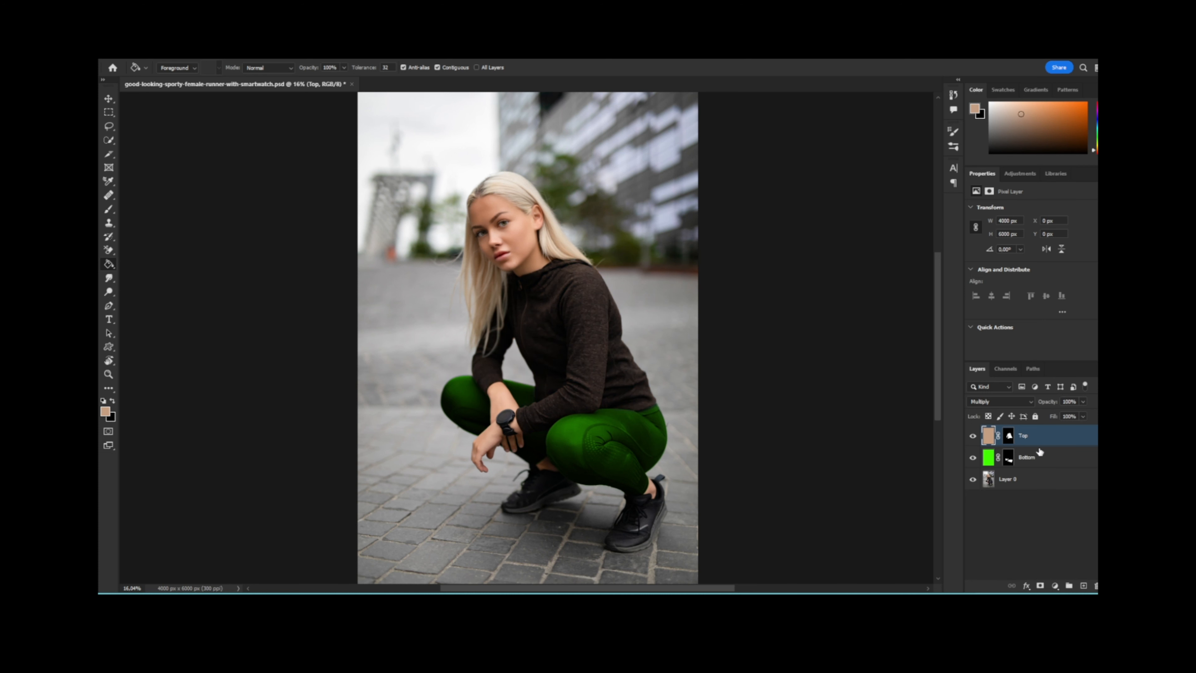
# Return the Top layer's fill to orange, then try a bright yellow-green fill on it.
pyautogui.click(1083, 105)
pyautogui.click(652, 249)
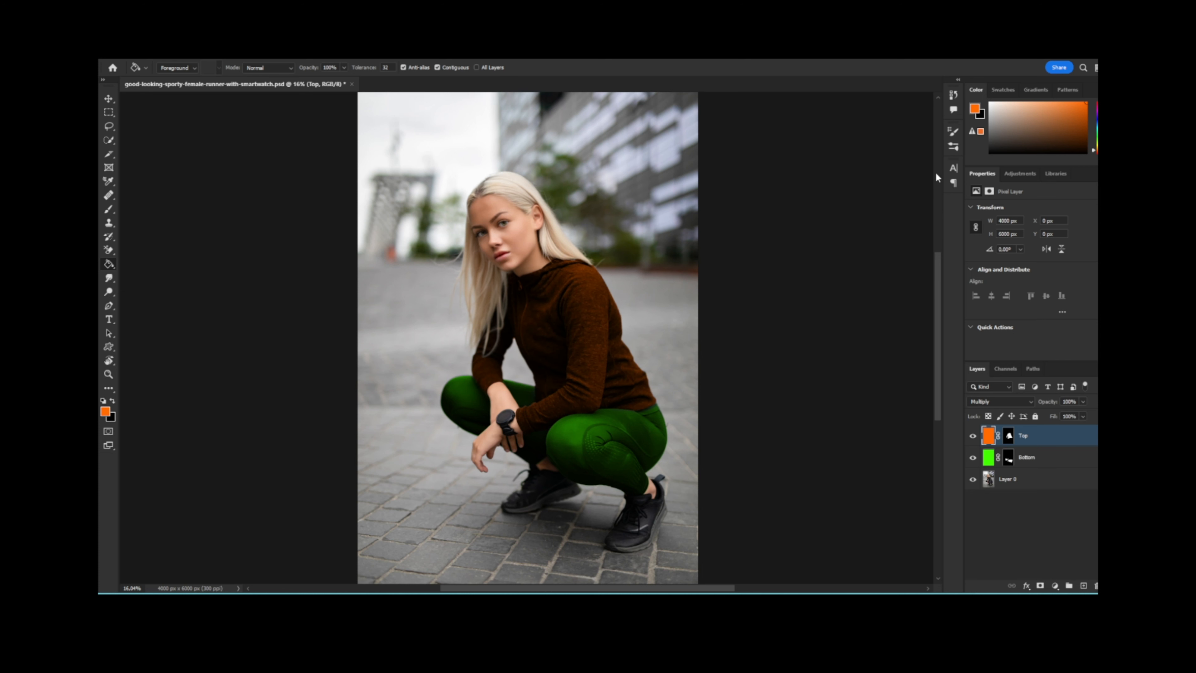
pyautogui.click(1096, 139)
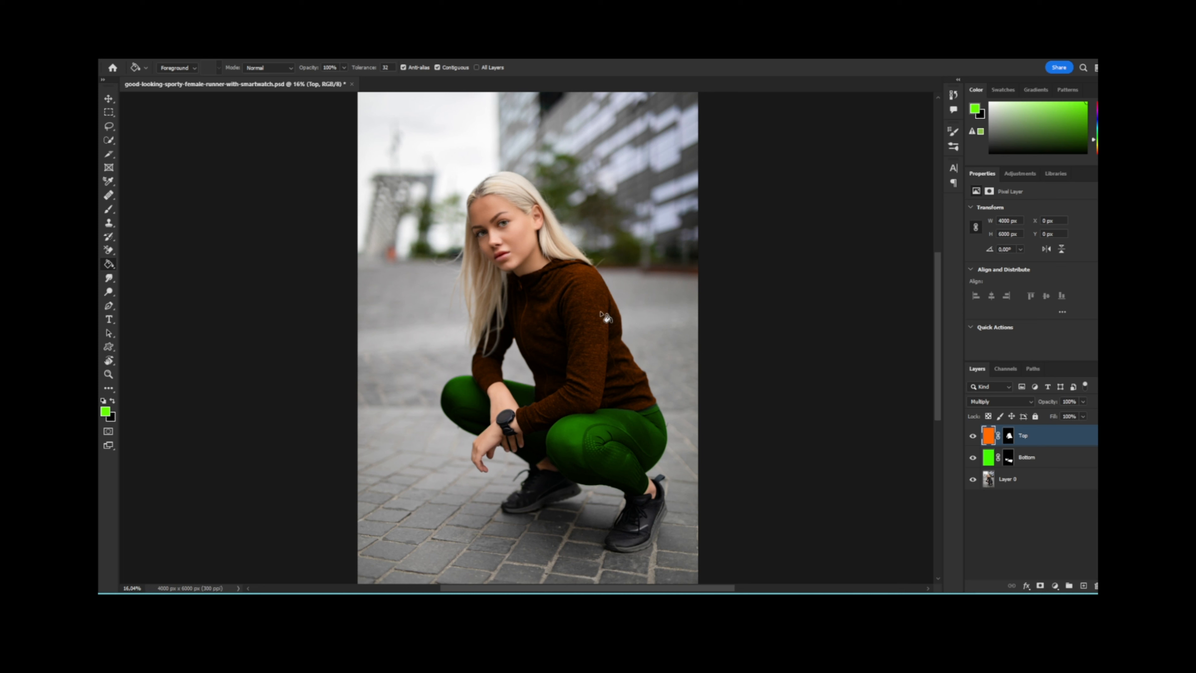
pyautogui.click(687, 285)
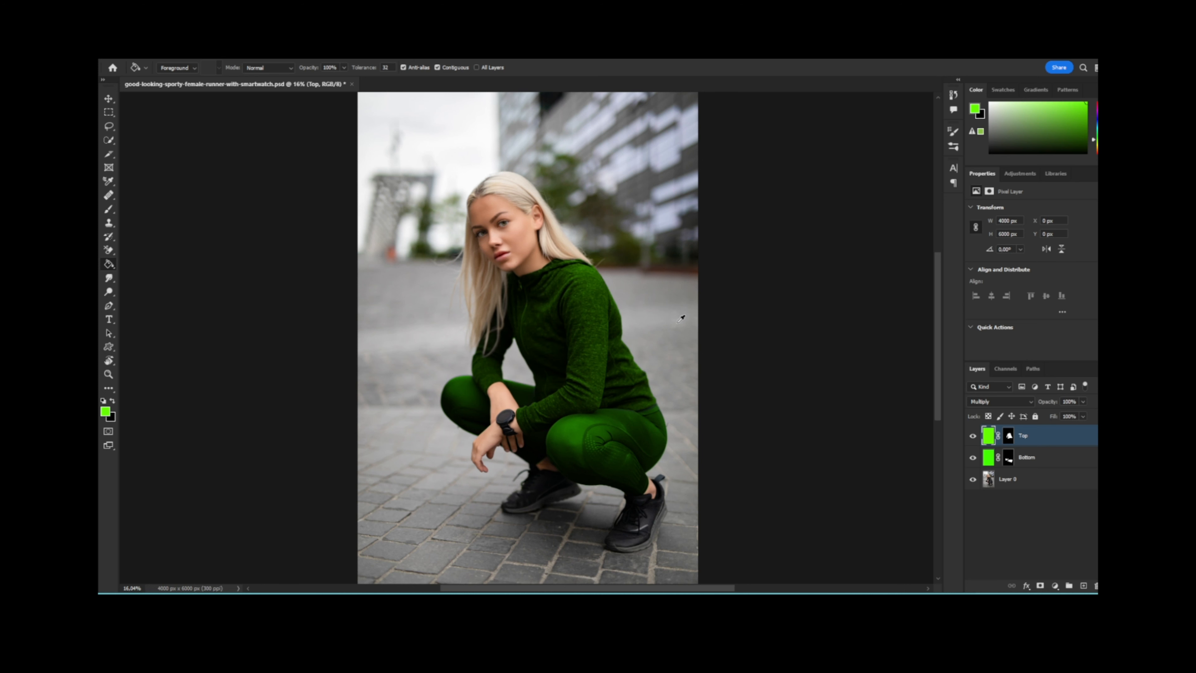
# Refill the Top layer with bright pinkish red to recolor the jacket.
pyautogui.scroll(-4, 678, 322)
pyautogui.scroll(3, 678, 322)
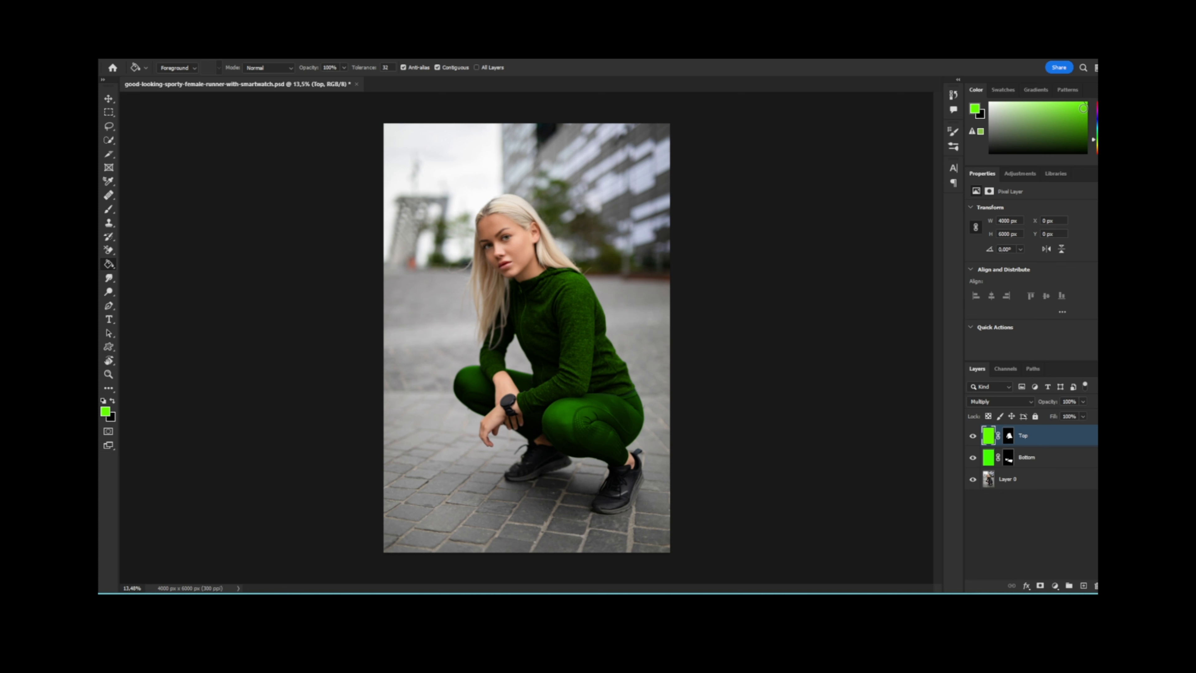
pyautogui.moveTo(1098, 139)
pyautogui.mouseDown()
pyautogui.moveTo(1098, 102)
pyautogui.moveTo(1097, 132)
pyautogui.mouseUp()
pyautogui.click(580, 328)
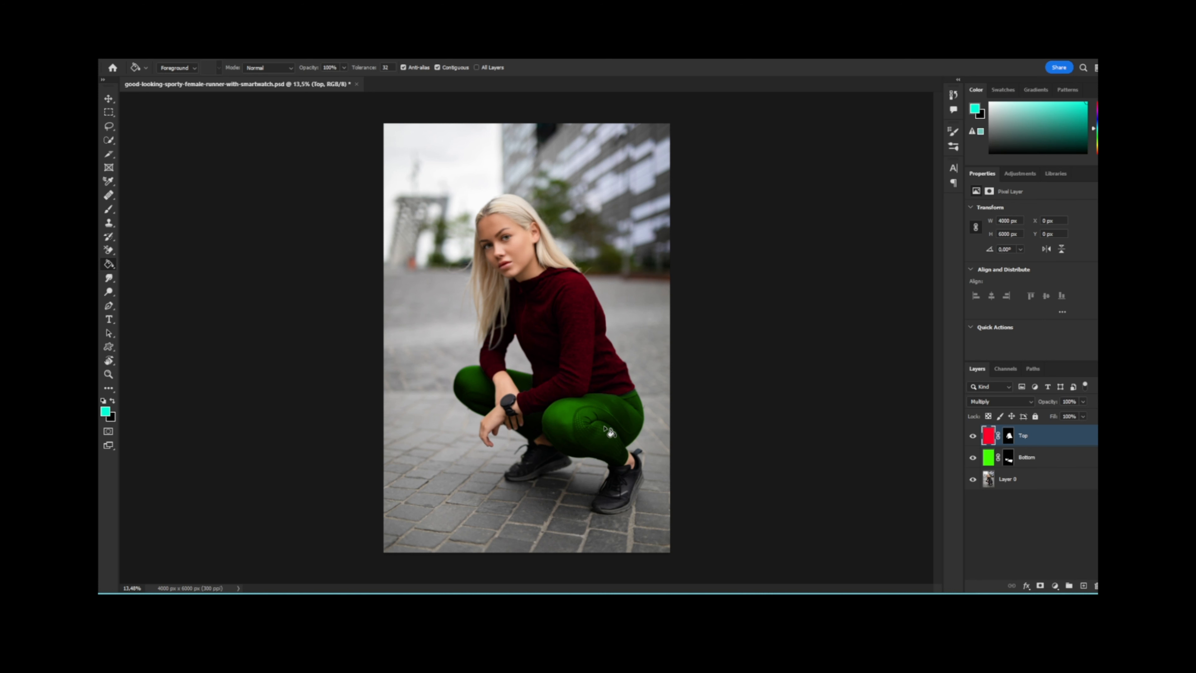
# Try a turquoise fill on the Bottom layer, then refill it with dark green.
pyautogui.click(987, 462)
pyautogui.click(610, 445)
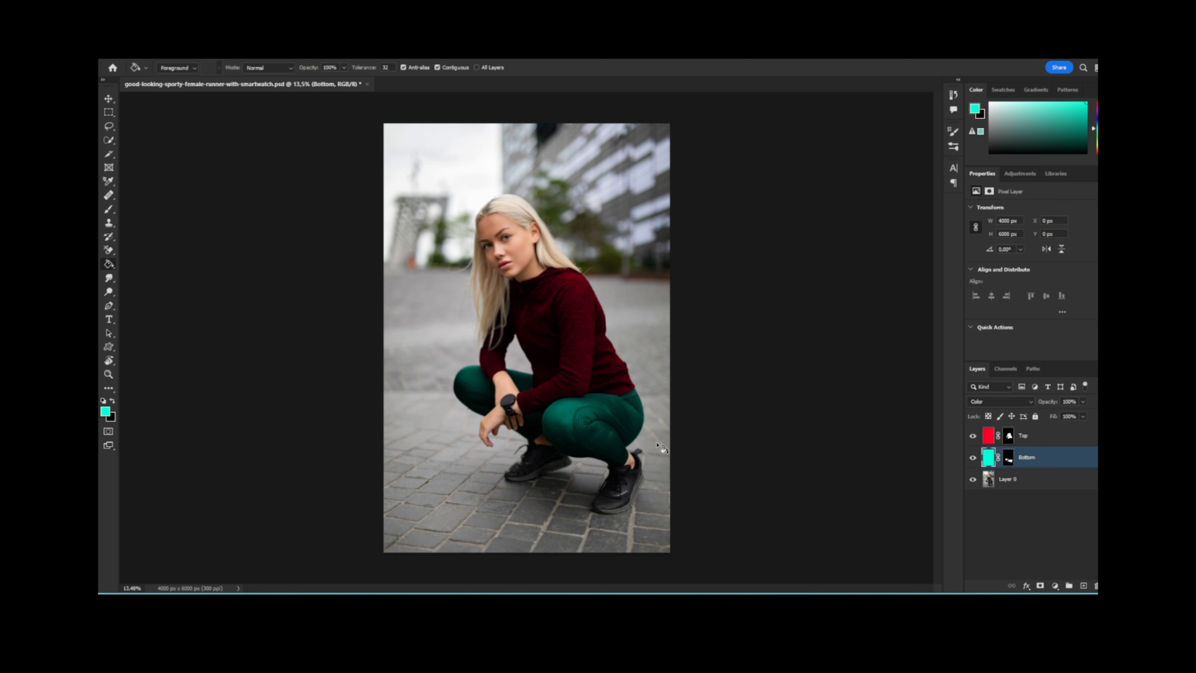
pyautogui.moveTo(1097, 129); pyautogui.dragTo(1098, 135)
pyautogui.click(1078, 140)
pyautogui.click(633, 413)
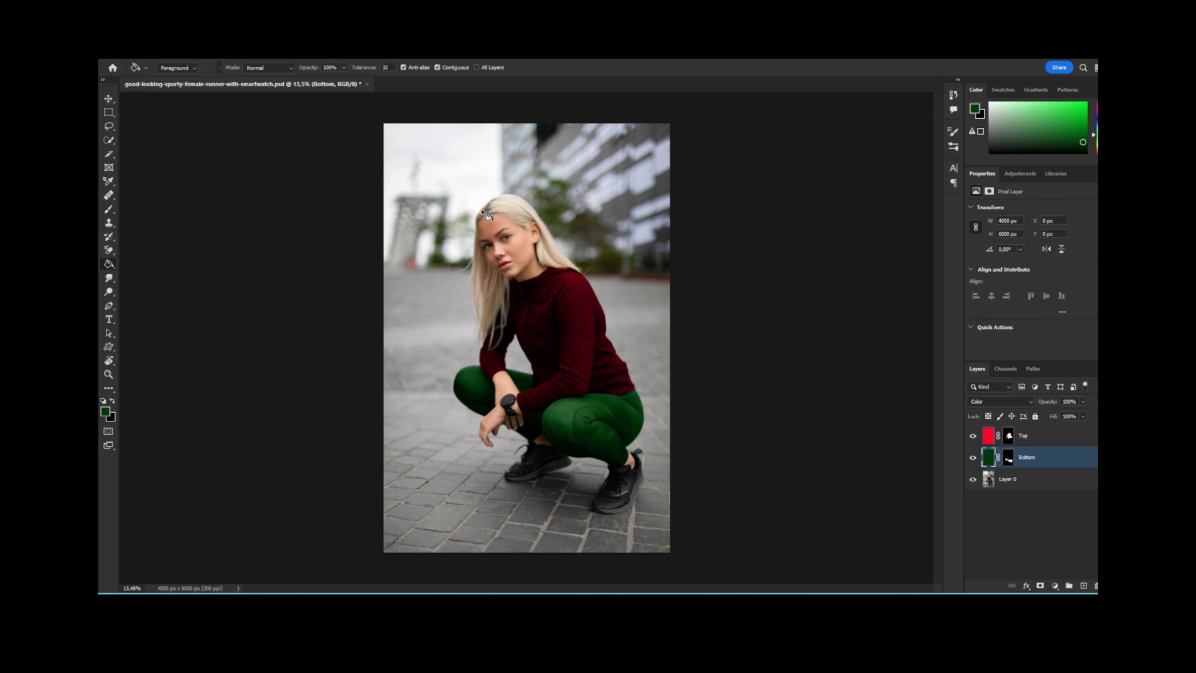
# Add a new layer above the Top layer and fill it entirely with bright blue.
pyautogui.click(1022, 437)
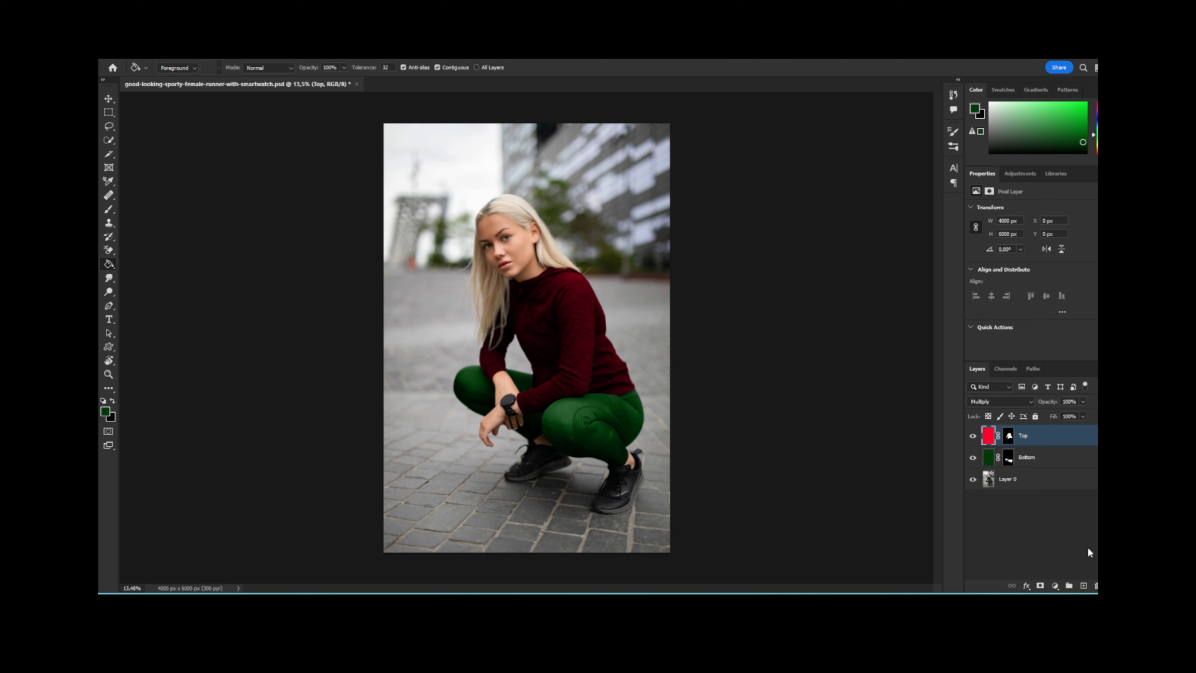
pyautogui.click(1084, 585)
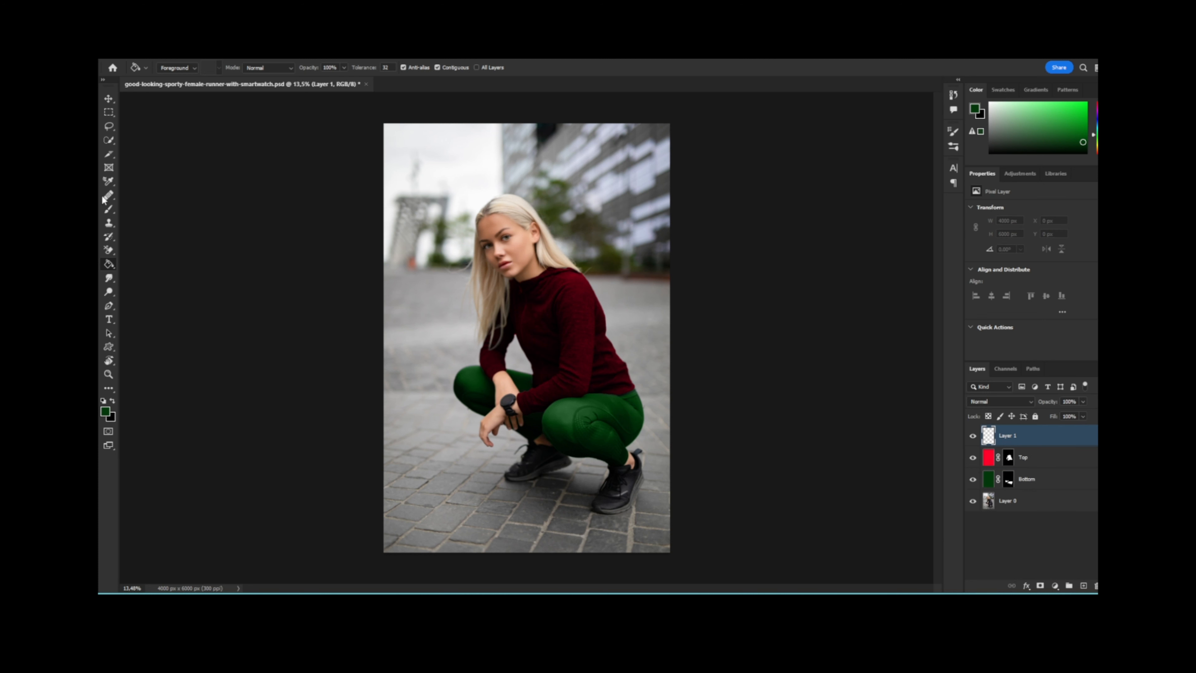
pyautogui.click(109, 210)
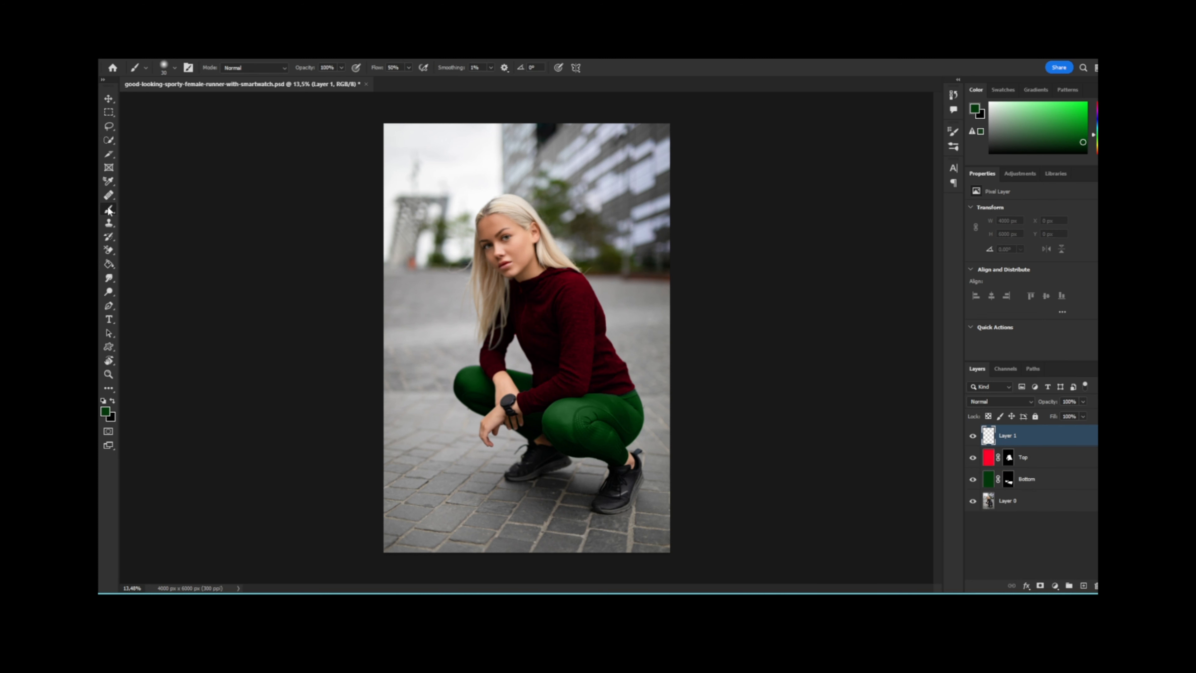
pyautogui.click(109, 264)
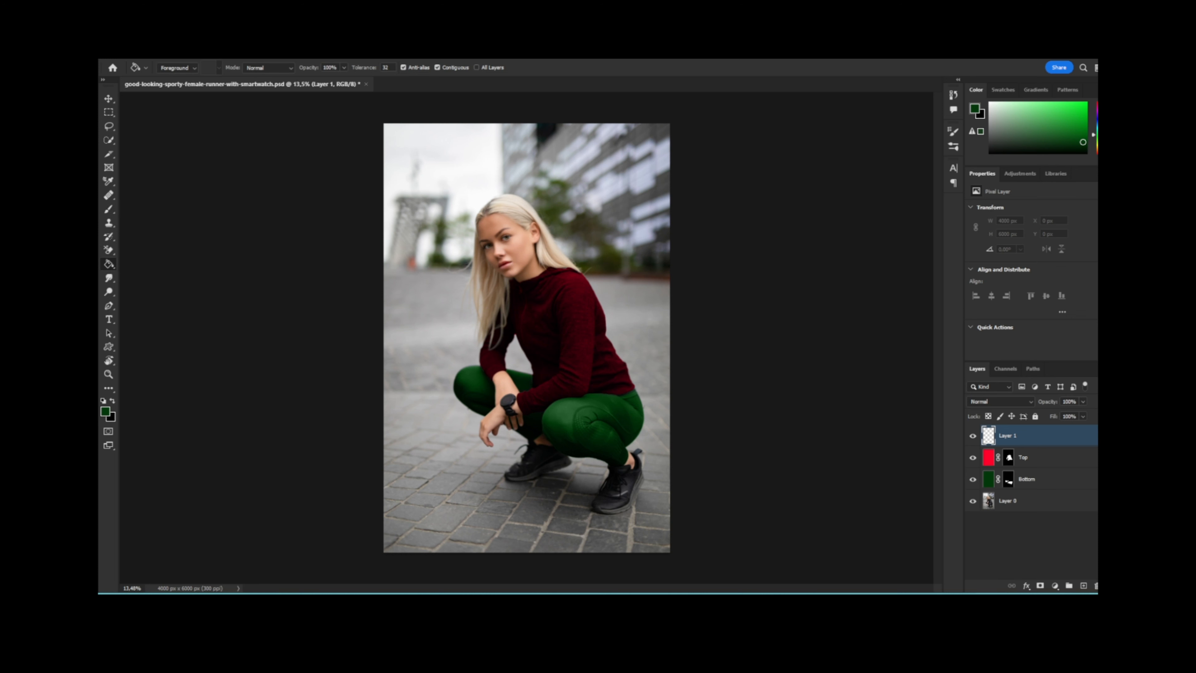
pyautogui.moveTo(1097, 126); pyautogui.dragTo(1097, 124)
pyautogui.click(1081, 110)
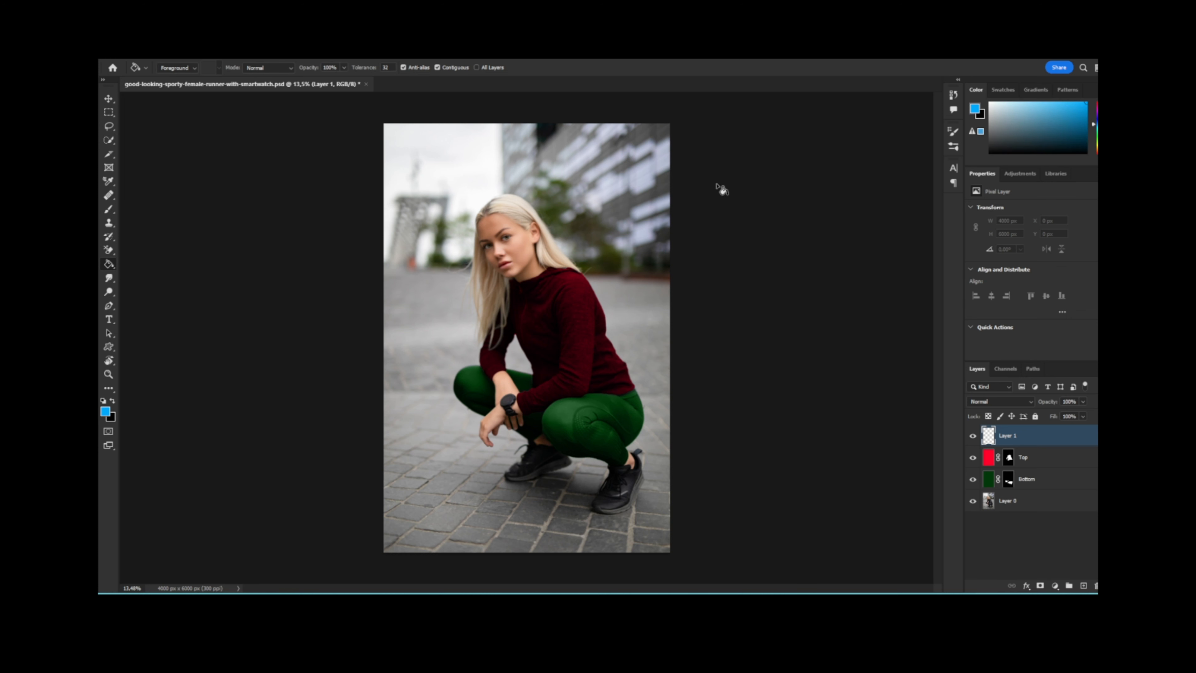
pyautogui.click(510, 321)
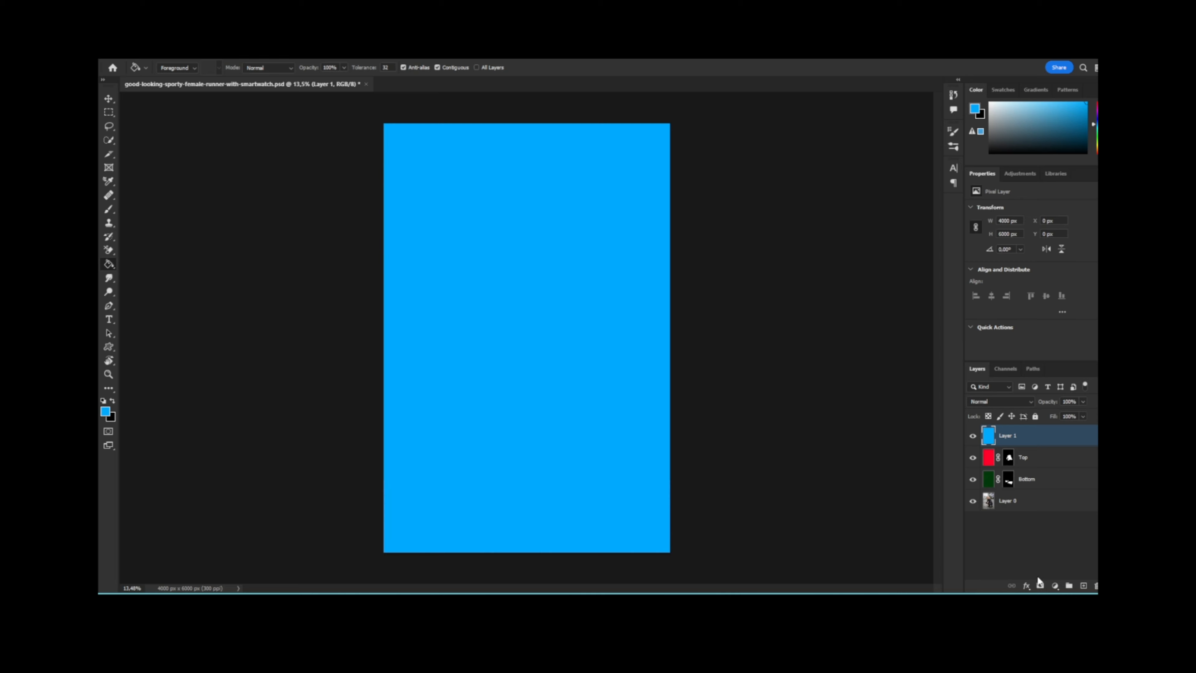
# Hide the blue layer and select both irises on Layer 0 with the Quick Selection tool.
pyautogui.click(995, 506)
pyautogui.click(975, 436)
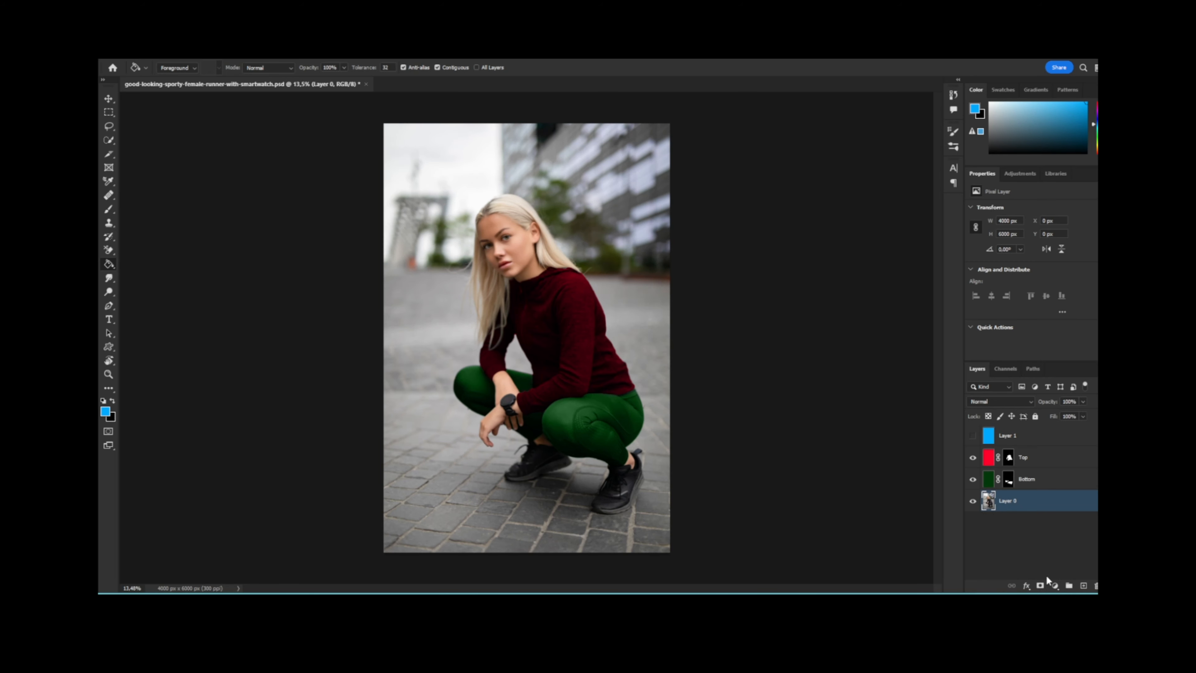
pyautogui.scroll(8, 518, 234)
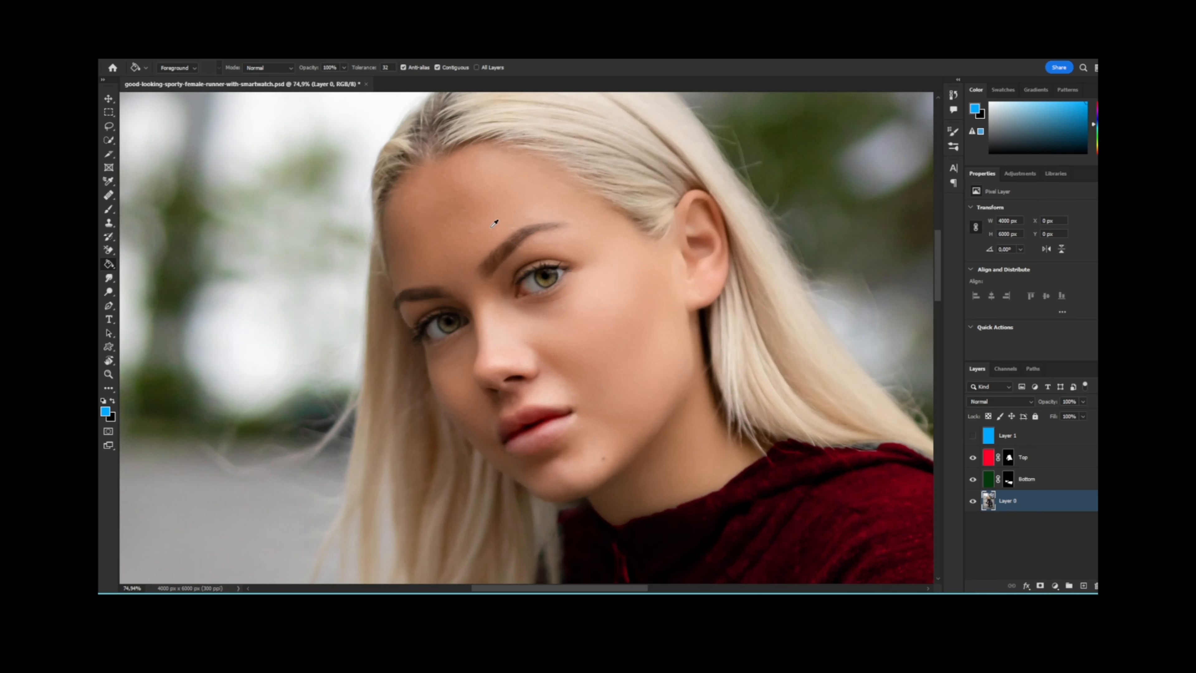
pyautogui.click(108, 141)
pyautogui.moveTo(589, 302); pyautogui.dragTo(572, 309)
pyautogui.moveTo(422, 376)
pyautogui.mouseDown()
pyautogui.moveTo(464, 374)
pyautogui.moveTo(419, 348)
pyautogui.mouseUp()
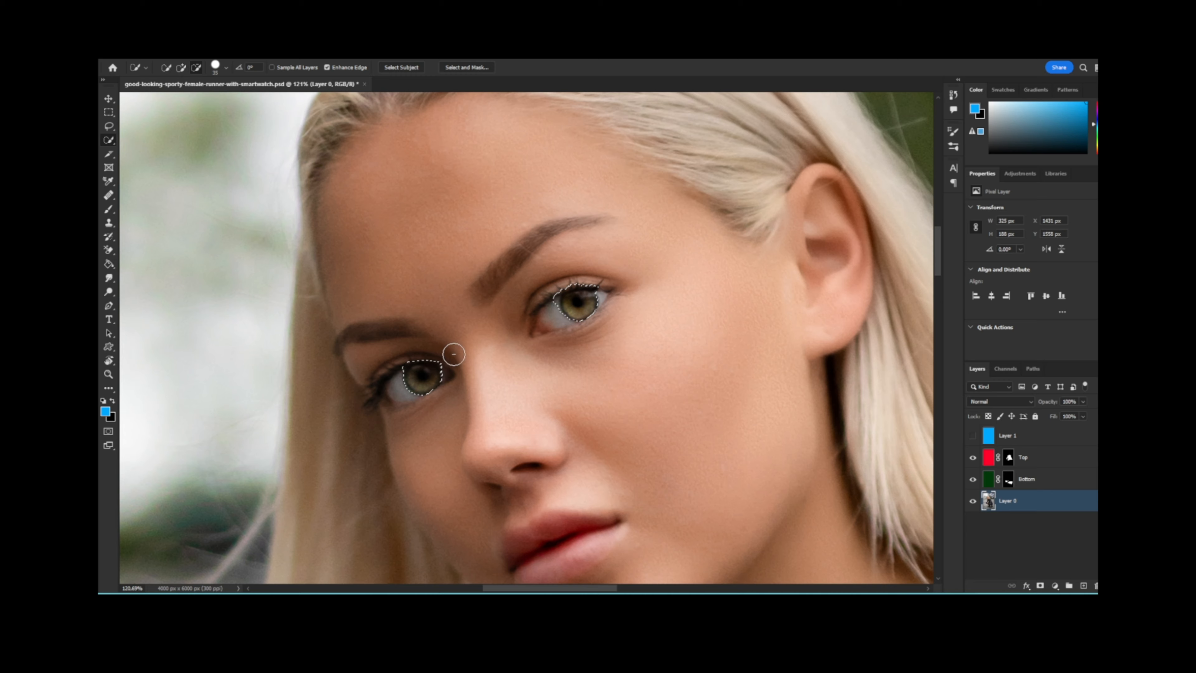
# Try to refine the selection around one iris, then discard the selection and show the blue layer again.
pyautogui.scroll(5, 414, 366)
pyautogui.moveTo(424, 310)
pyautogui.mouseDown()
pyautogui.moveTo(378, 337)
pyautogui.moveTo(335, 402)
pyautogui.mouseUp()
pyautogui.moveTo(461, 304)
pyautogui.mouseDown()
pyautogui.moveTo(531, 326)
pyautogui.moveTo(546, 355)
pyautogui.mouseUp()
pyautogui.click(472, 376)
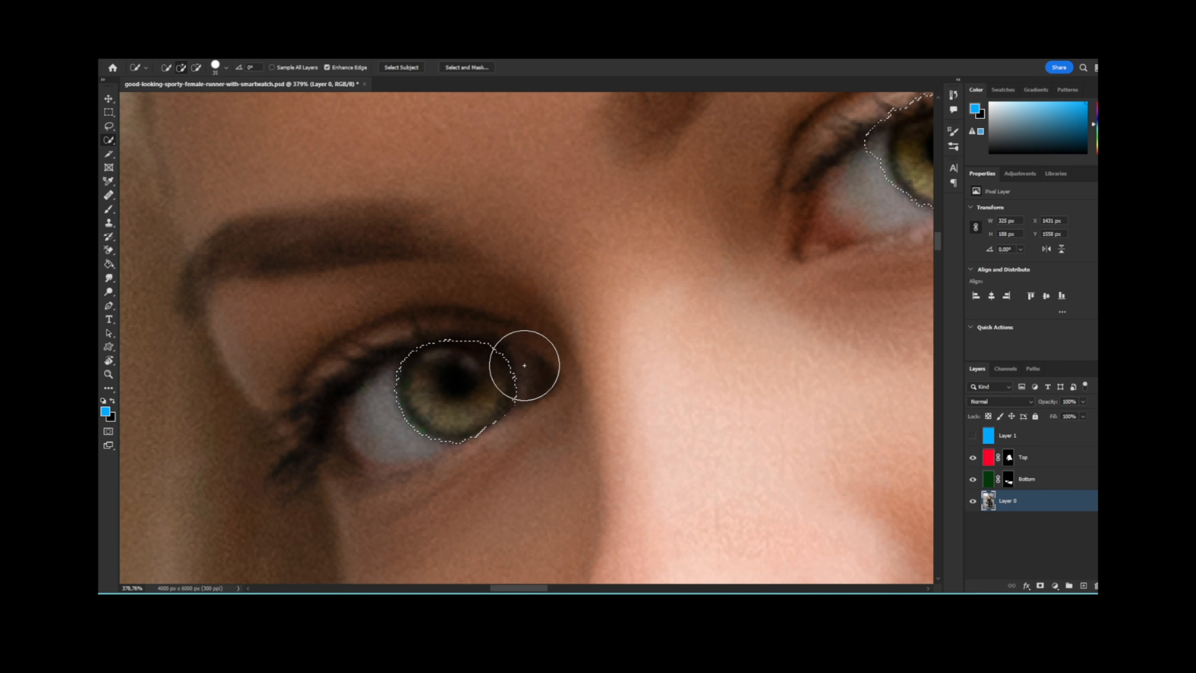
pyautogui.hscroll(3, 527, 360)
pyautogui.hotkey('ctrl', 'd')
pyautogui.scroll(-5, 528, 361)
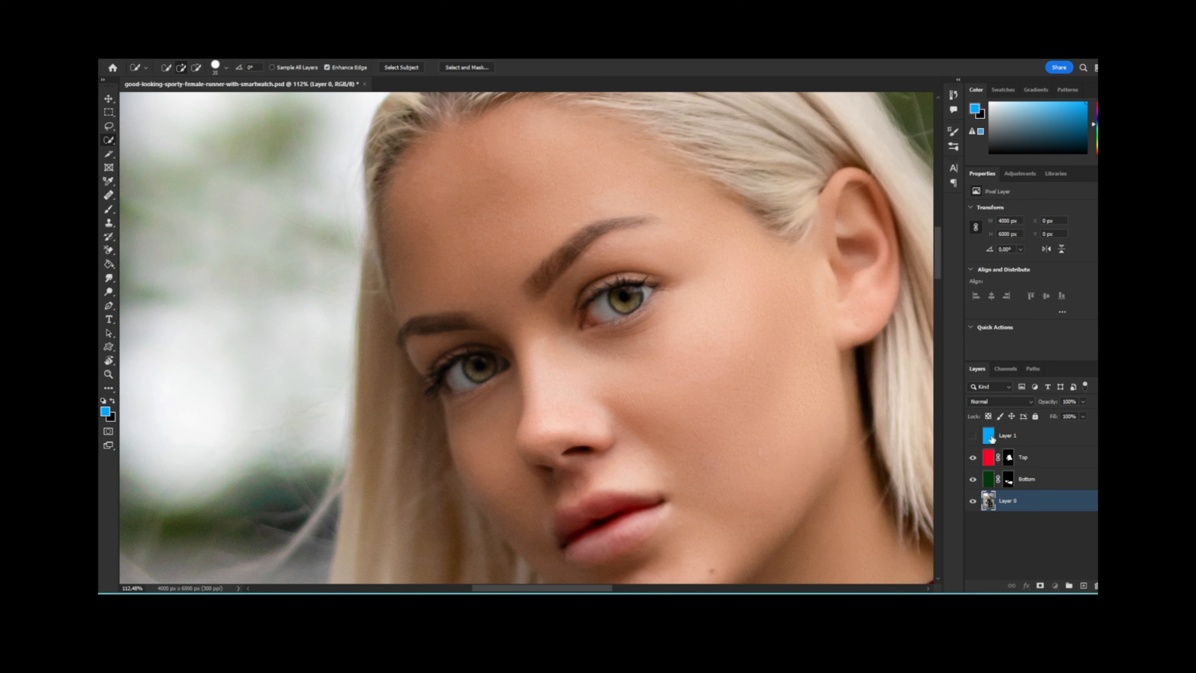
pyautogui.click(975, 436)
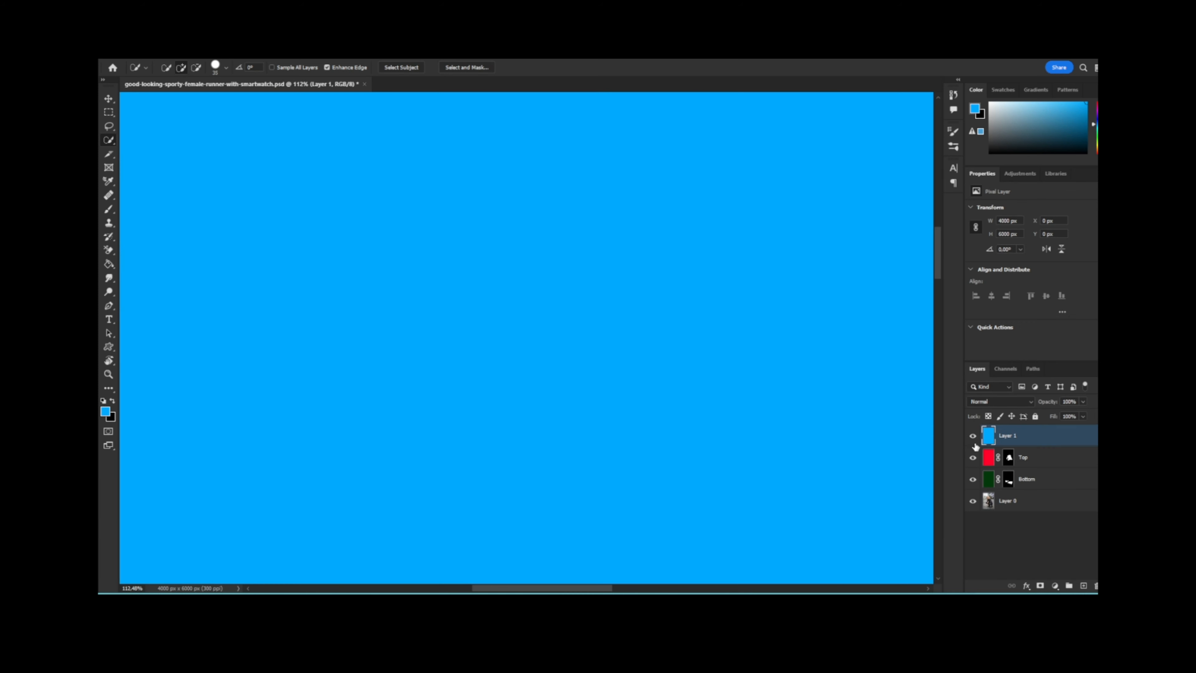
# Add a layer mask to the blue layer and fill the mask with black to hide the color.
pyautogui.click(1040, 586)
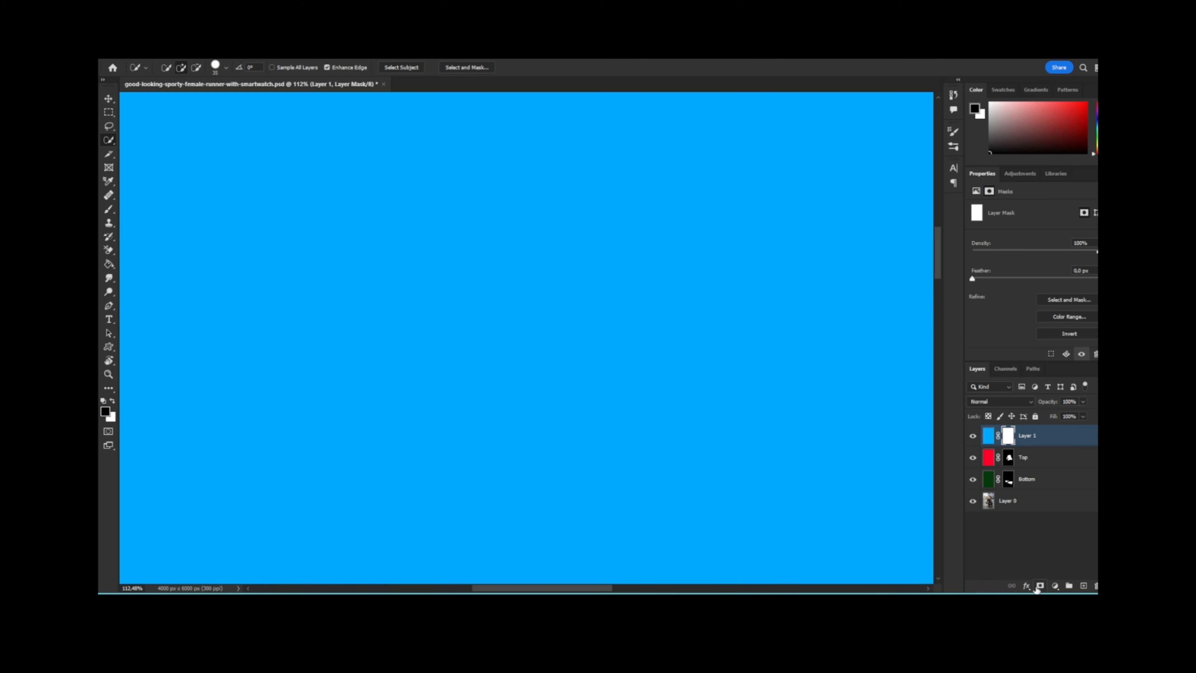
pyautogui.click(109, 263)
pyautogui.click(604, 377)
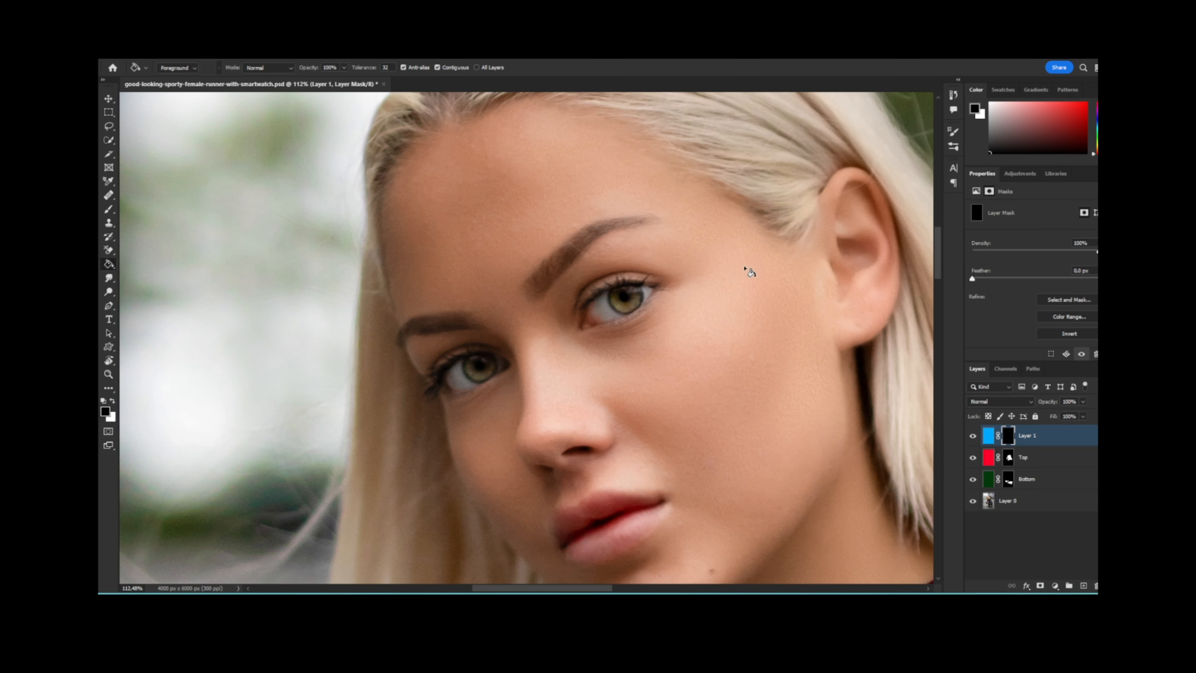
# Paint white on the blue layer's mask over both irises with a low-flow brush to turn the eyes blue.
pyautogui.click(109, 213)
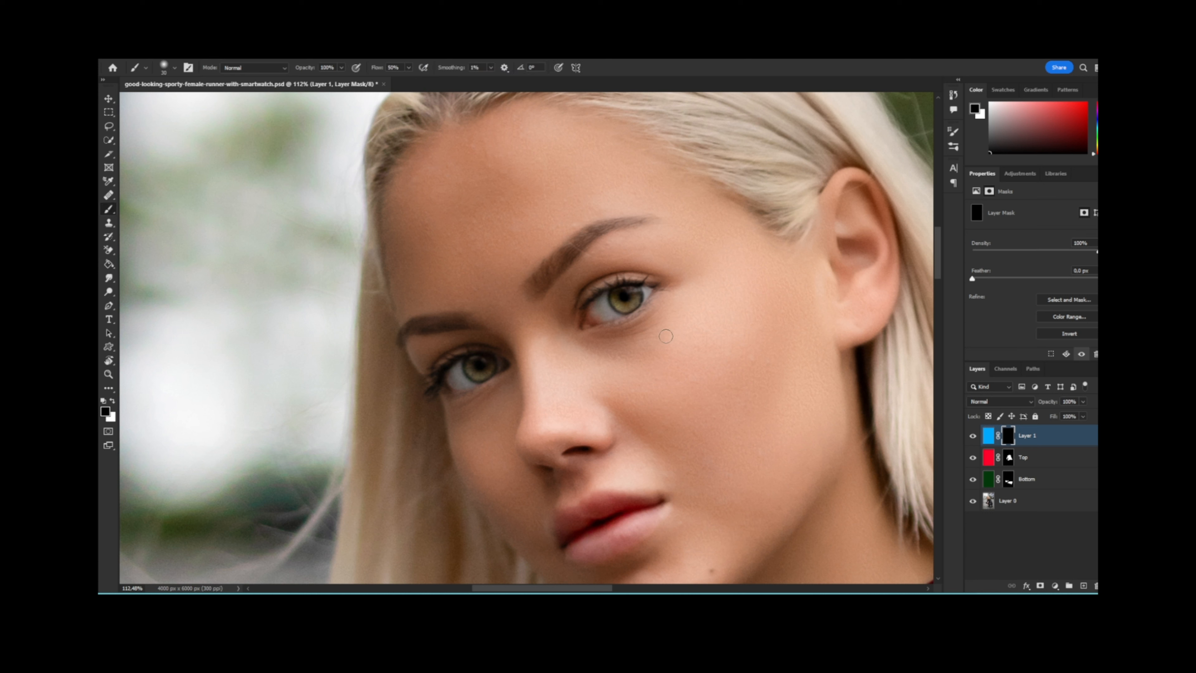
pyautogui.press('x')
pyautogui.scroll(7, 619, 301)
pyautogui.moveTo(616, 315)
pyautogui.mouseDown()
pyautogui.moveTo(625, 283)
pyautogui.moveTo(574, 301)
pyautogui.mouseUp()
pyautogui.hotkey('ctrl', 'z')
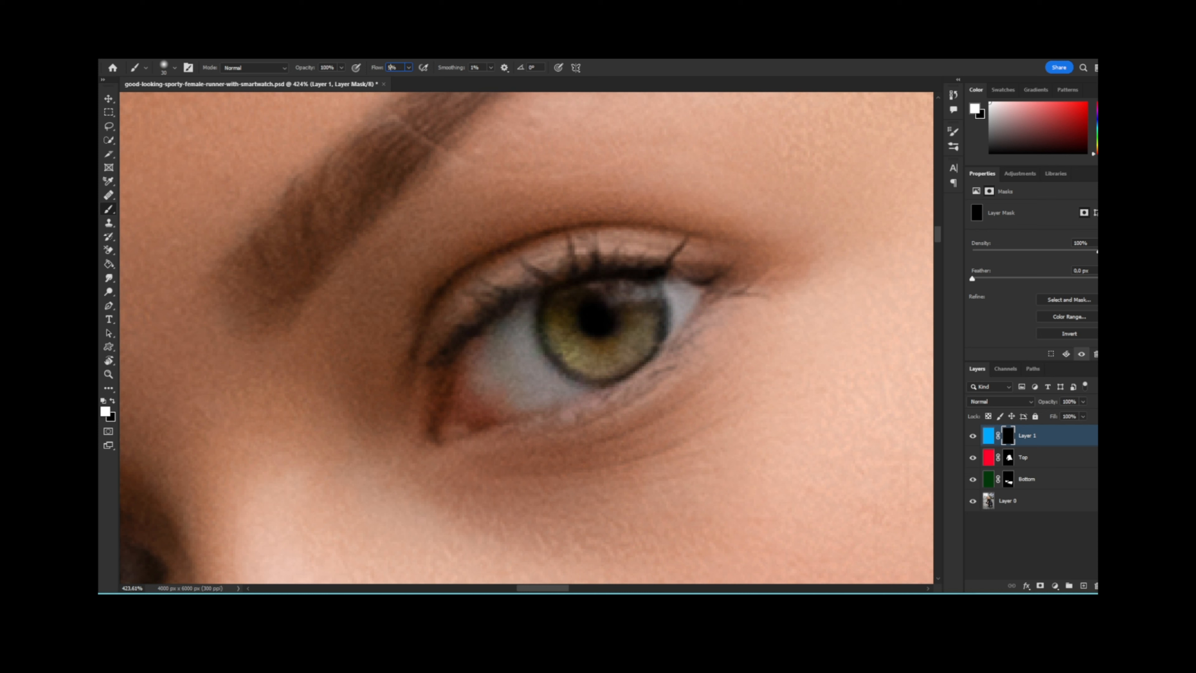
pyautogui.moveTo(515, 321)
pyautogui.mouseDown()
pyautogui.moveTo(568, 306)
pyautogui.moveTo(555, 314)
pyautogui.moveTo(560, 352)
pyautogui.moveTo(621, 358)
pyautogui.moveTo(636, 302)
pyautogui.moveTo(611, 369)
pyautogui.moveTo(553, 322)
pyautogui.moveTo(584, 352)
pyautogui.moveTo(646, 332)
pyautogui.moveTo(631, 295)
pyautogui.moveTo(586, 296)
pyautogui.moveTo(557, 344)
pyautogui.moveTo(599, 361)
pyautogui.moveTo(590, 368)
pyautogui.moveTo(629, 350)
pyautogui.moveTo(646, 324)
pyautogui.mouseUp()
pyautogui.moveTo(236, 499); pyautogui.dragTo(729, 261)
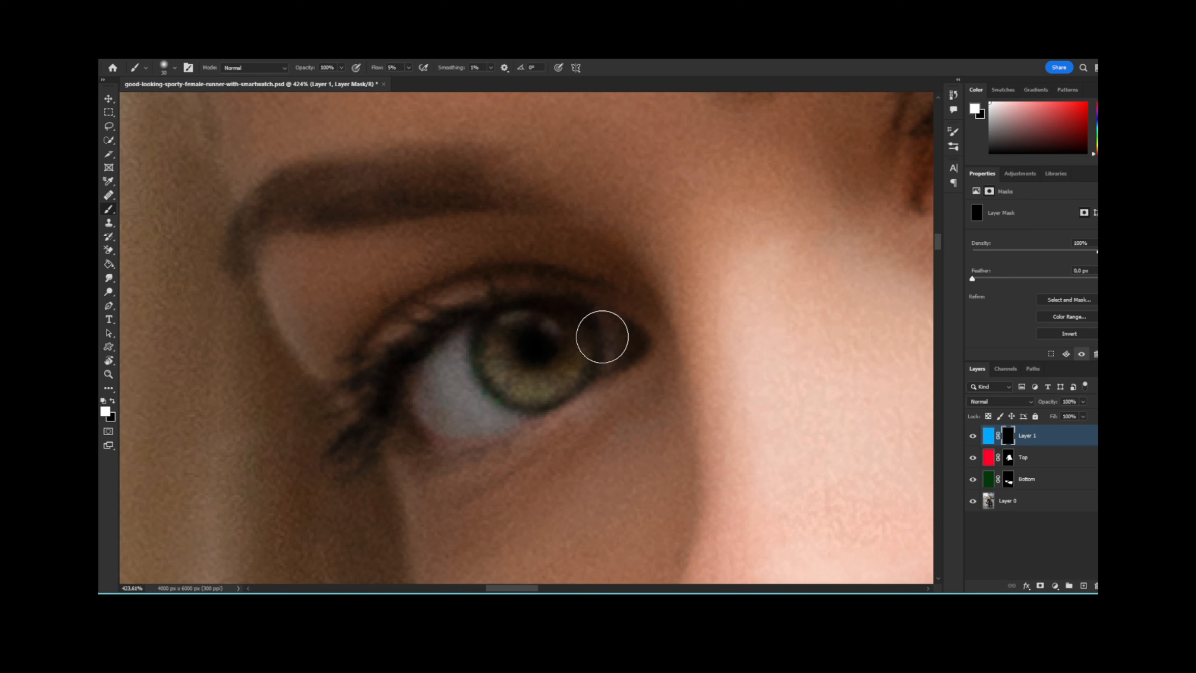
pyautogui.moveTo(570, 375)
pyautogui.mouseDown()
pyautogui.moveTo(511, 384)
pyautogui.moveTo(497, 337)
pyautogui.moveTo(499, 380)
pyautogui.moveTo(548, 398)
pyautogui.moveTo(578, 330)
pyautogui.moveTo(585, 352)
pyautogui.moveTo(551, 308)
pyautogui.moveTo(490, 336)
pyautogui.moveTo(540, 390)
pyautogui.moveTo(512, 386)
pyautogui.moveTo(593, 347)
pyautogui.mouseUp()
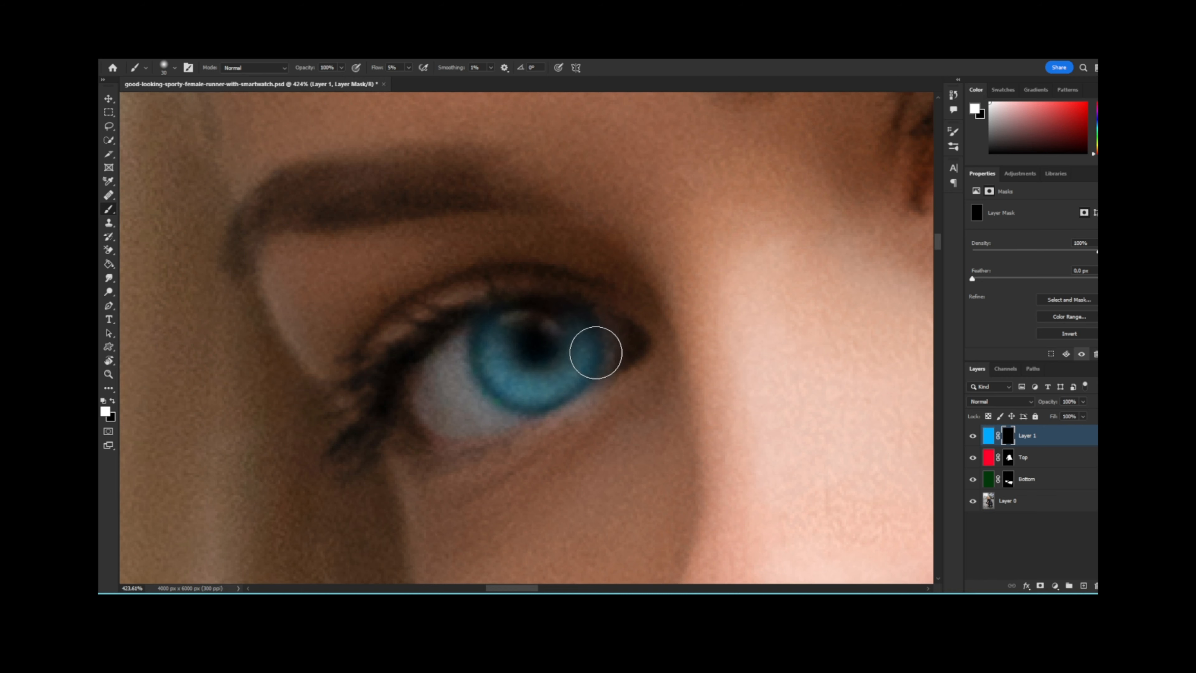
pyautogui.scroll(-5, 769, 417)
pyautogui.scroll(-8, 771, 415)
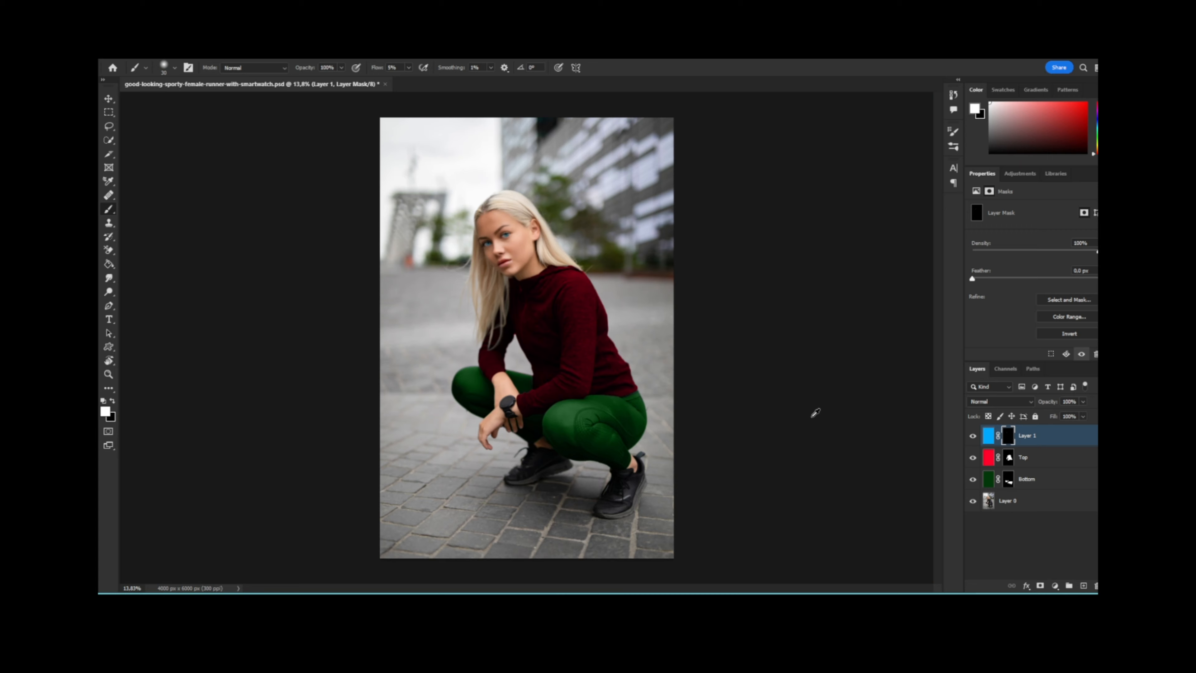
# With a smaller brush, mask the blue out of one eye's pupil in black and touch up its iris in white.
pyautogui.scroll(10, 560, 208)
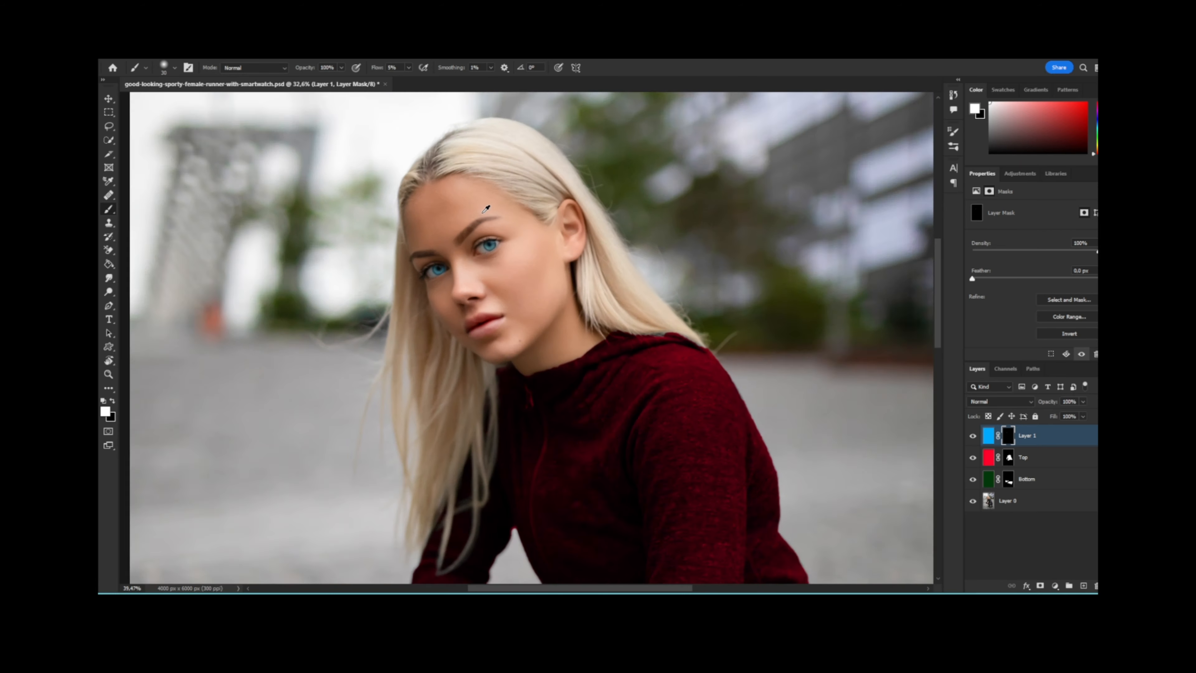
pyautogui.scroll(1, 595, 244)
pyautogui.press('[')
pyautogui.press('[')
pyautogui.press('[')
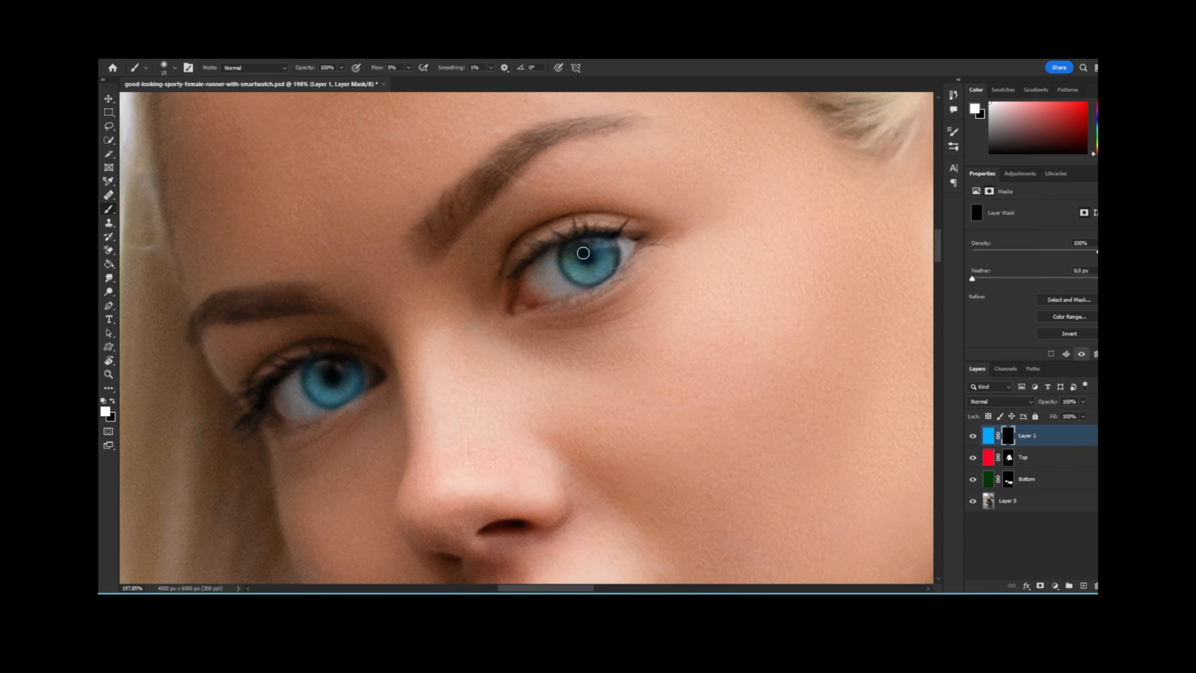
pyautogui.scroll(4, 586, 254)
pyautogui.press('x')
pyautogui.moveTo(589, 252)
pyautogui.mouseDown()
pyautogui.moveTo(639, 240)
pyautogui.moveTo(611, 259)
pyautogui.moveTo(611, 240)
pyautogui.moveTo(616, 259)
pyautogui.mouseUp()
pyautogui.press('x')
pyautogui.moveTo(636, 218)
pyautogui.mouseDown()
pyautogui.moveTo(550, 225)
pyautogui.moveTo(634, 223)
pyautogui.moveTo(648, 236)
pyautogui.moveTo(646, 227)
pyautogui.moveTo(609, 296)
pyautogui.moveTo(540, 261)
pyautogui.moveTo(552, 251)
pyautogui.moveTo(594, 325)
pyautogui.moveTo(612, 302)
pyautogui.moveTo(546, 233)
pyautogui.moveTo(538, 285)
pyautogui.mouseUp()
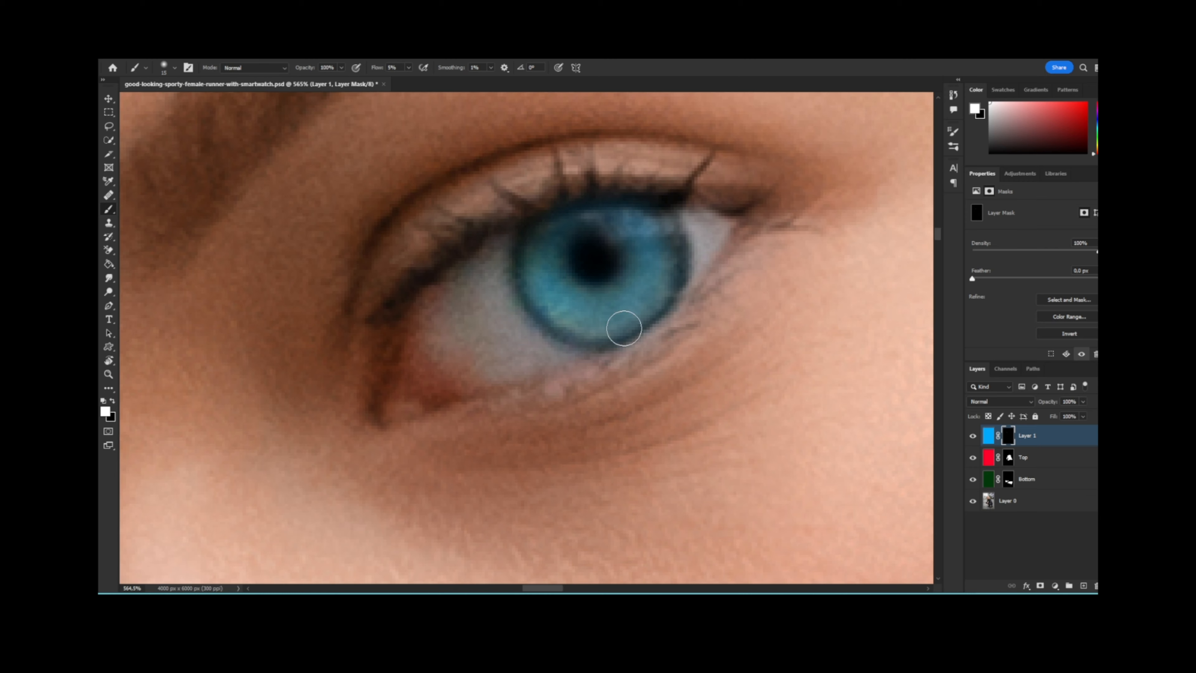
# Touch up the iris and pupil of the other eye on the blue layer's mask.
pyautogui.scroll(-5, 589, 337)
pyautogui.scroll(3, 328, 459)
pyautogui.scroll(3, 398, 398)
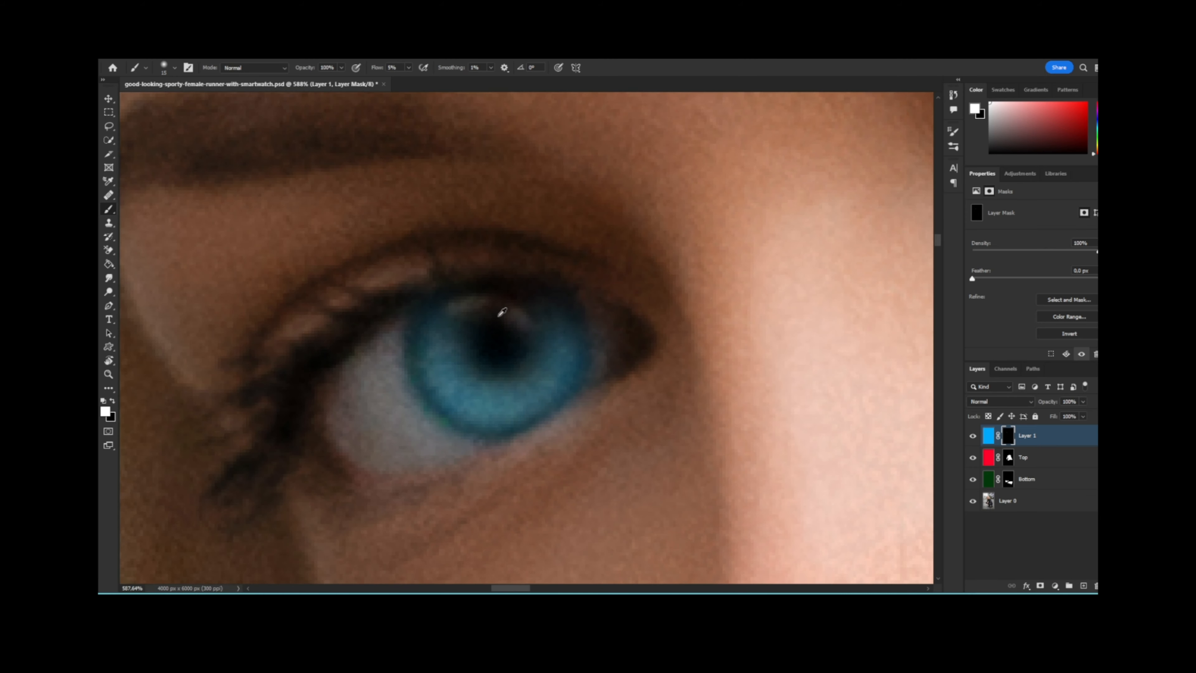
pyautogui.press('x')
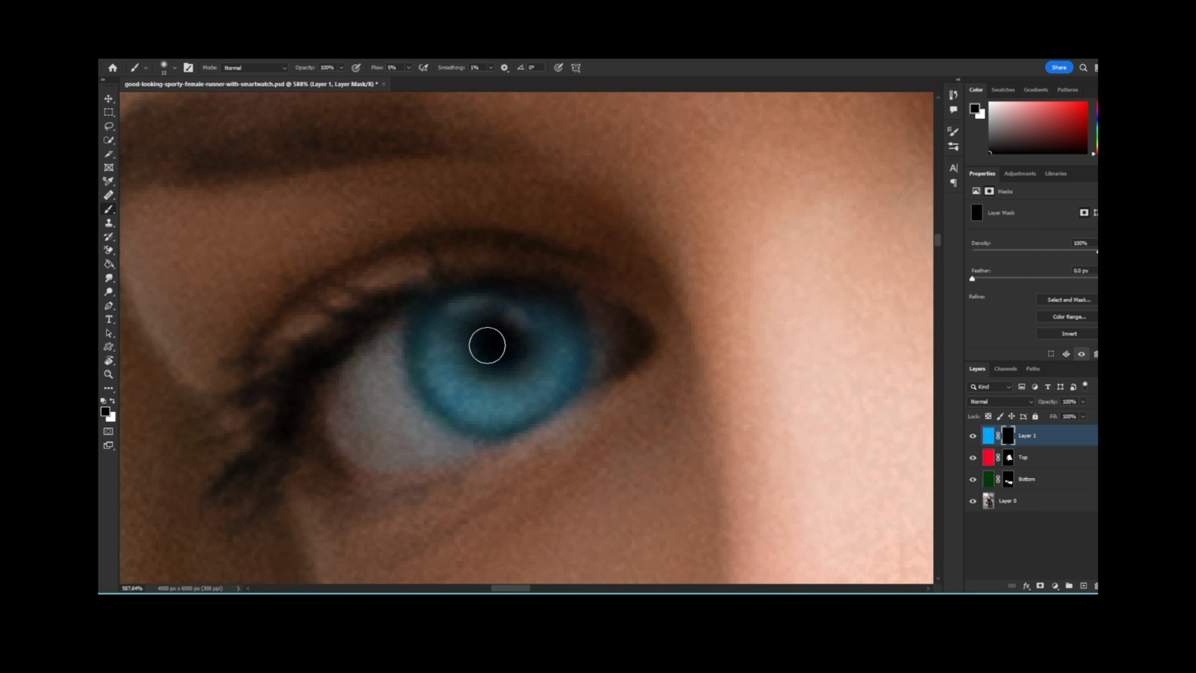
pyautogui.scroll(-6, 510, 331)
pyautogui.scroll(-4, 760, 396)
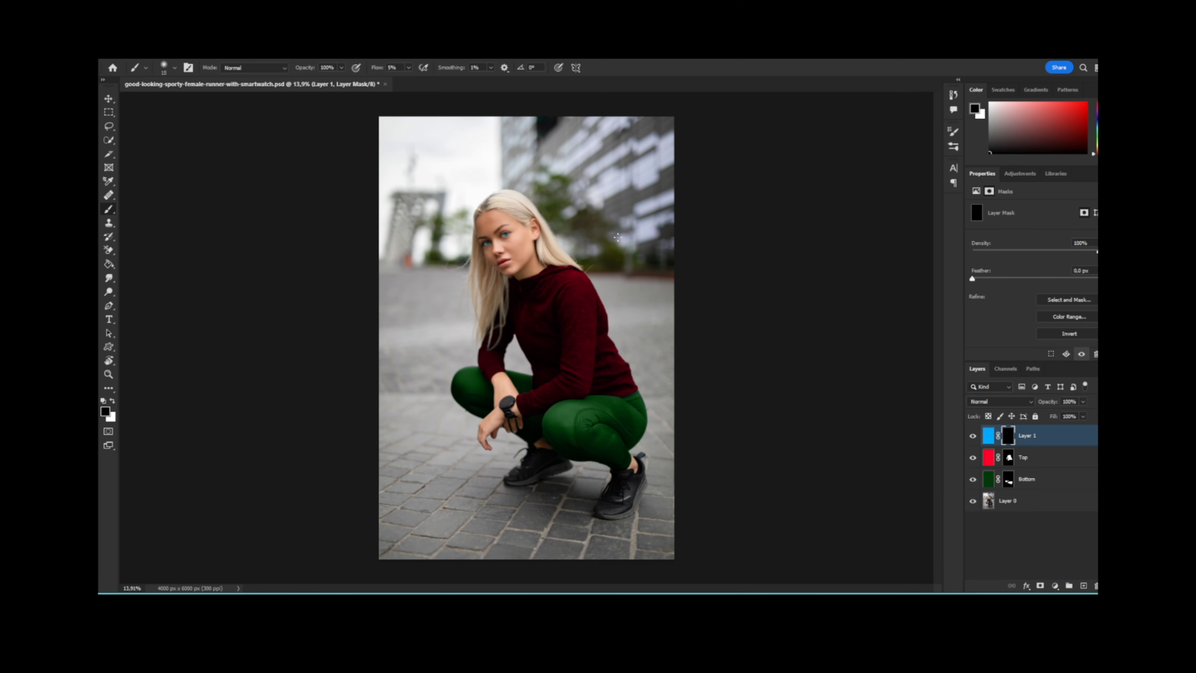
# Refill the eye color layer itself, not its mask, with bright pinkish red.
pyautogui.click(990, 436)
pyautogui.moveTo(1096, 133); pyautogui.dragTo(1095, 102)
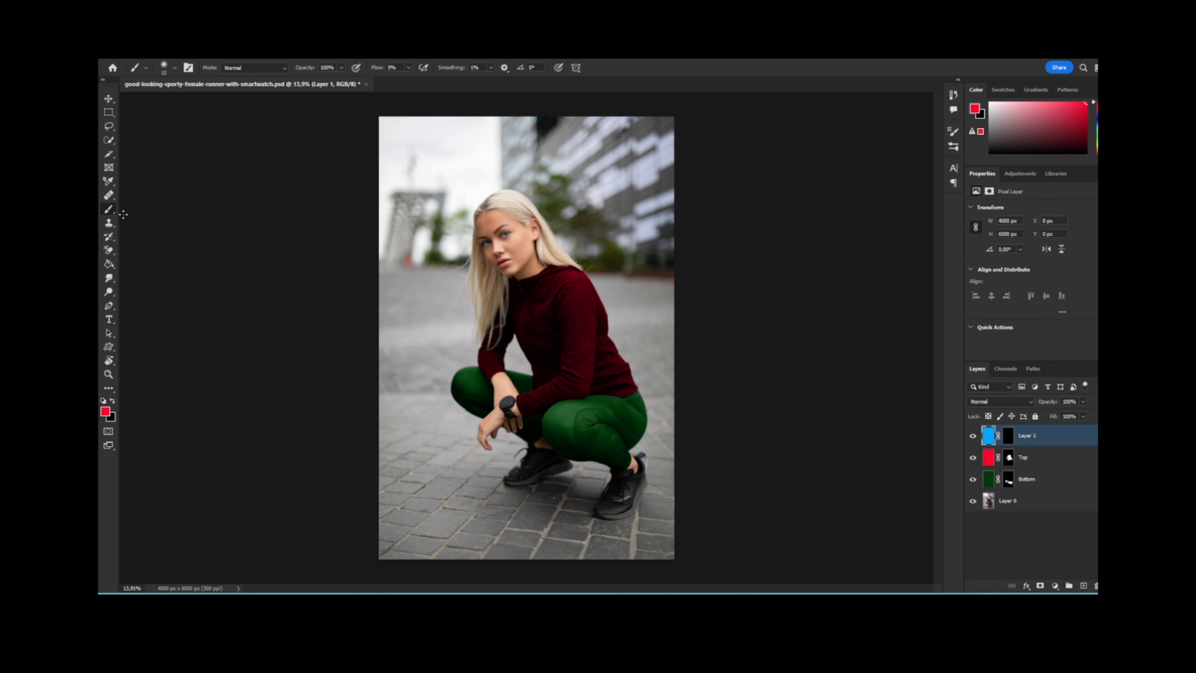
pyautogui.click(109, 265)
pyautogui.click(593, 300)
# Try bright green and darker green fills on the eye color layer, then hide it to compare with the original eyes.
pyautogui.click(1095, 137)
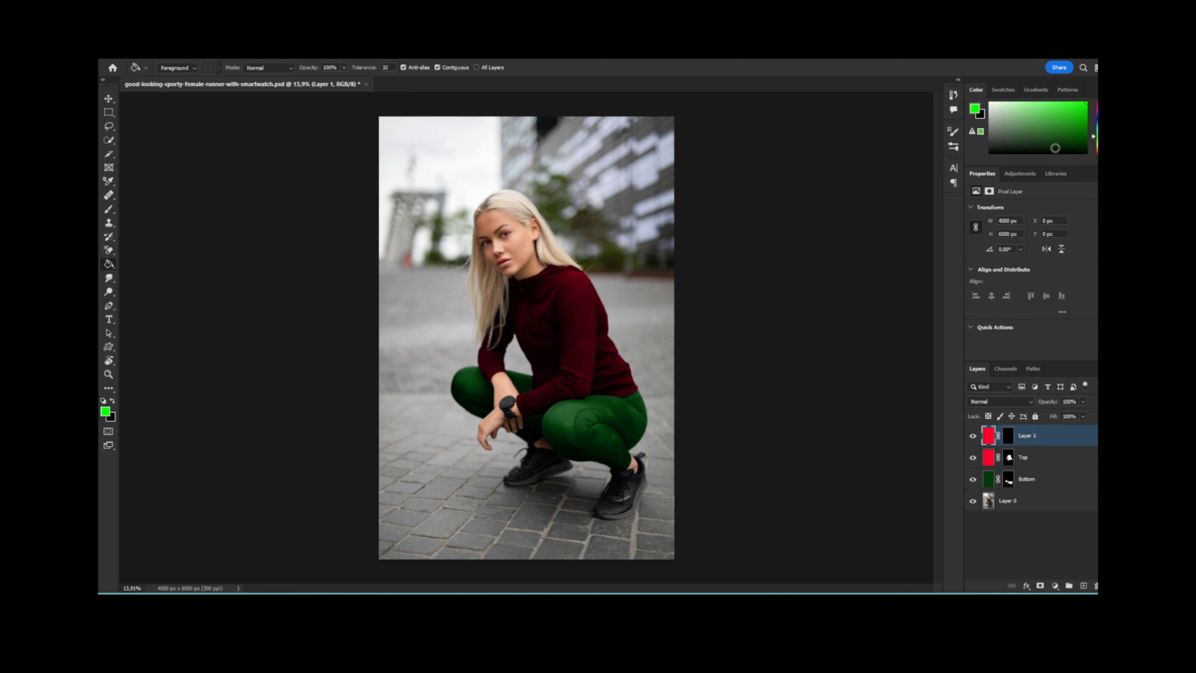
pyautogui.click(592, 306)
pyautogui.click(1082, 132)
pyautogui.click(601, 348)
pyautogui.click(973, 436)
pyautogui.scroll(10, 498, 229)
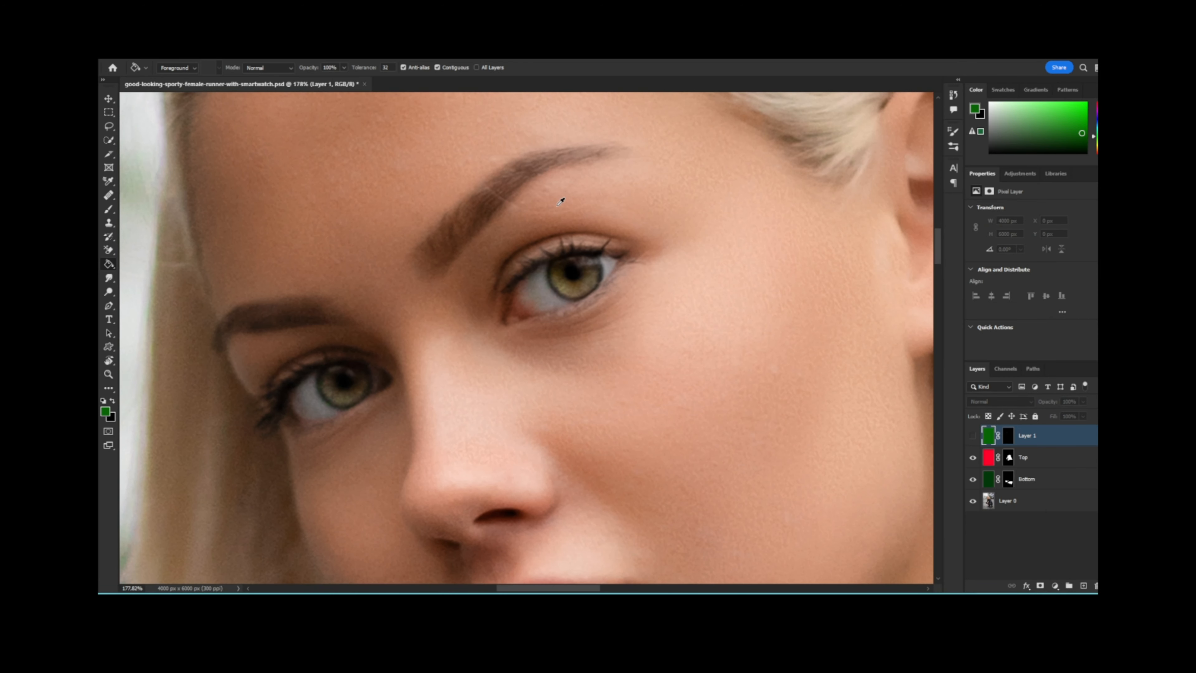
pyautogui.scroll(-10, 560, 201)
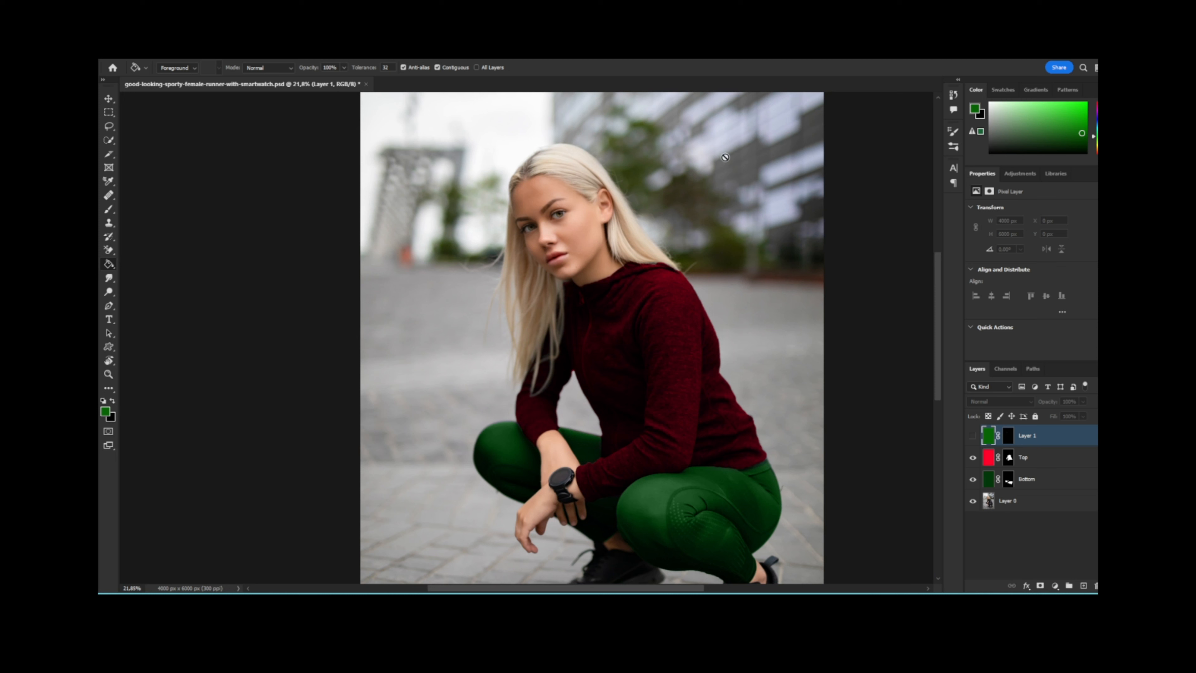
# Show the eye color layer again and refill it with bright yellow.
pyautogui.moveTo(1100, 137); pyautogui.dragTo(1084, 102)
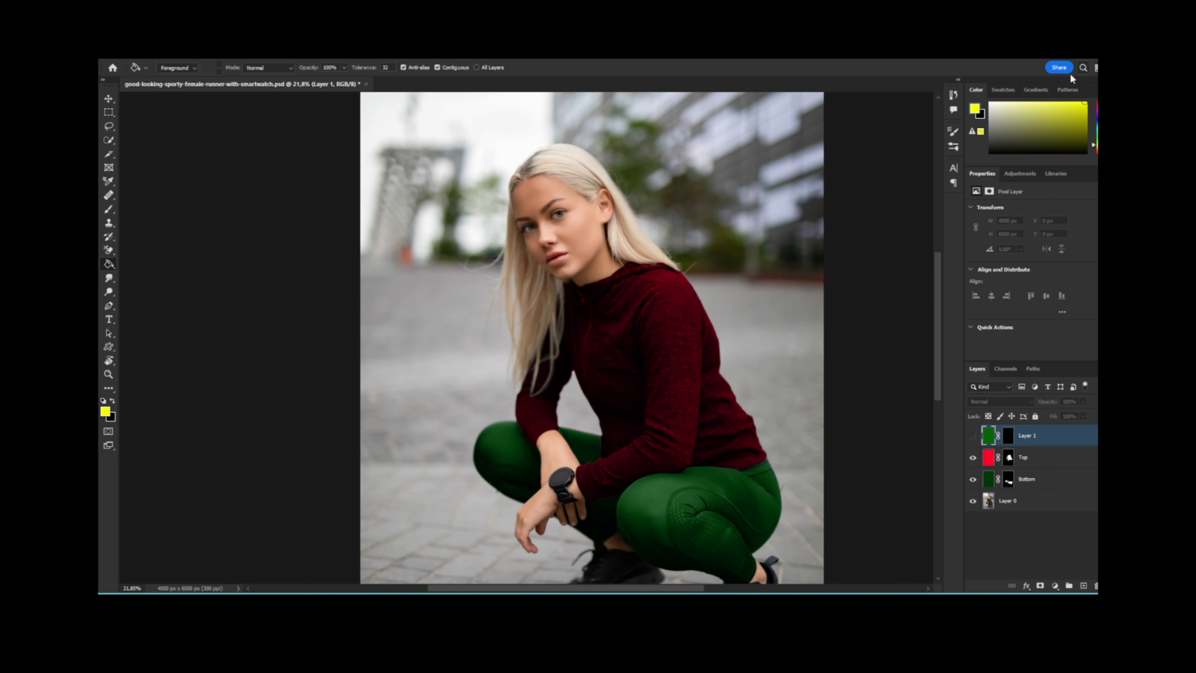
pyautogui.click(652, 268)
pyautogui.click(974, 436)
pyautogui.click(626, 262)
# Refill the eye color layer with white and examine the eyes up close and in the full photo.
pyautogui.scroll(-3, 683, 315)
pyautogui.press('d')
pyautogui.press('x')
pyautogui.click(604, 350)
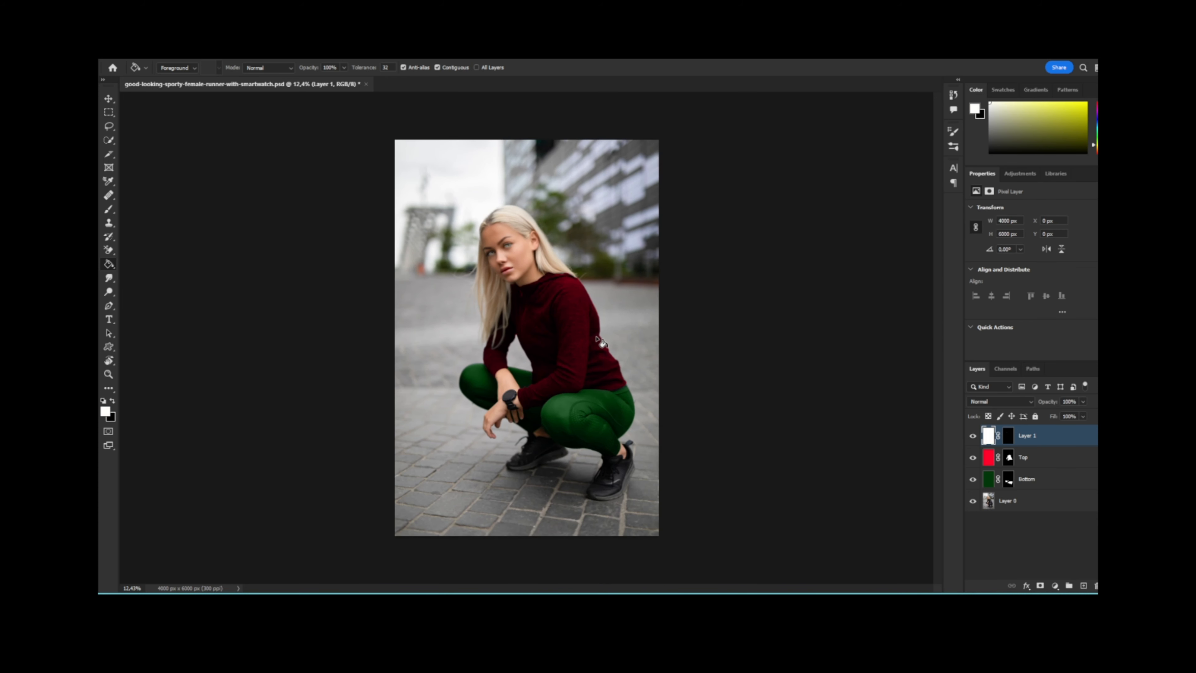
pyautogui.scroll(6, 476, 208)
pyautogui.scroll(-7, 502, 214)
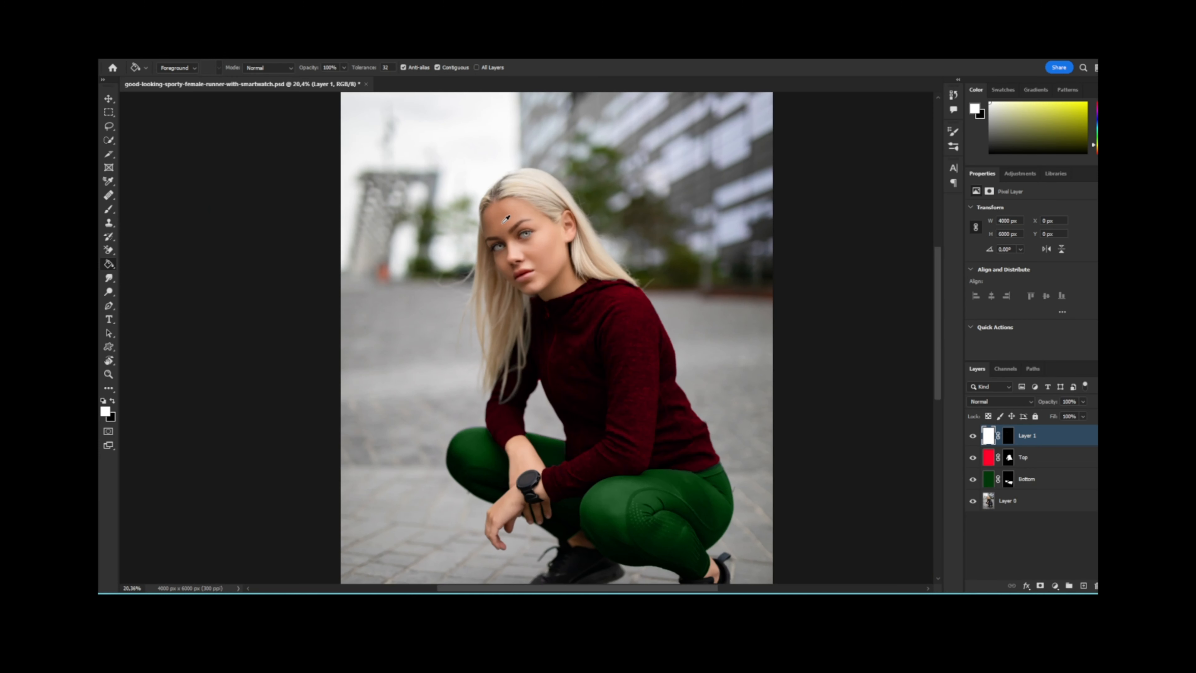
pyautogui.scroll(2, 511, 219)
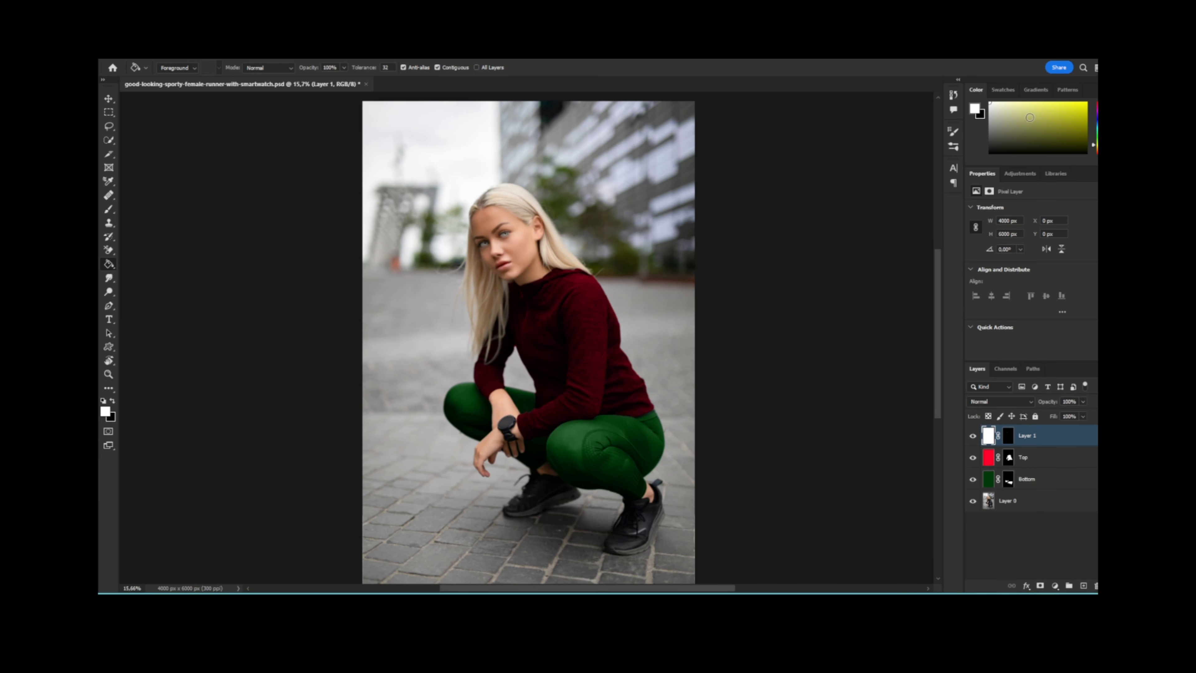
# Try a dark shade on the eye color layer, then refill it with bright red.
pyautogui.moveTo(1096, 145); pyautogui.dragTo(1096, 153)
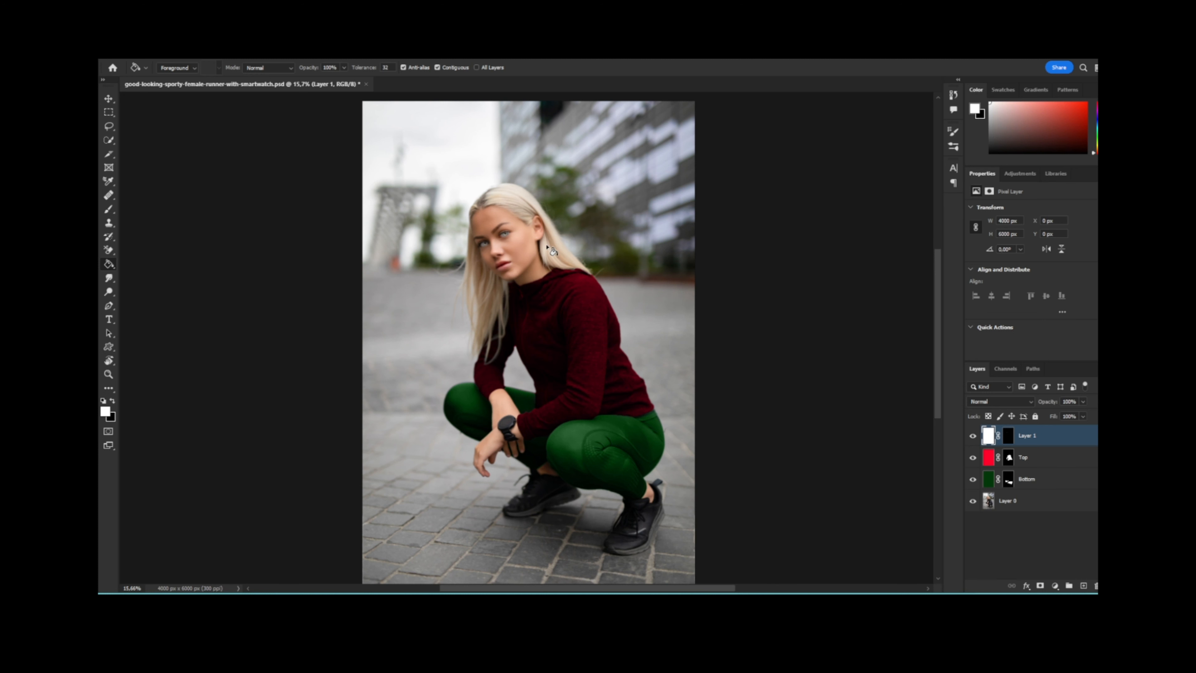
pyautogui.moveTo(1027, 123); pyautogui.dragTo(1088, 154)
pyautogui.click(541, 372)
pyautogui.click(661, 301)
pyautogui.moveTo(1063, 145); pyautogui.dragTo(1090, 101)
pyautogui.click(604, 307)
# Refill the eye color layer with bright sky blue and check the eyes up close and from farther out.
pyautogui.click(1097, 124)
pyautogui.click(1096, 125)
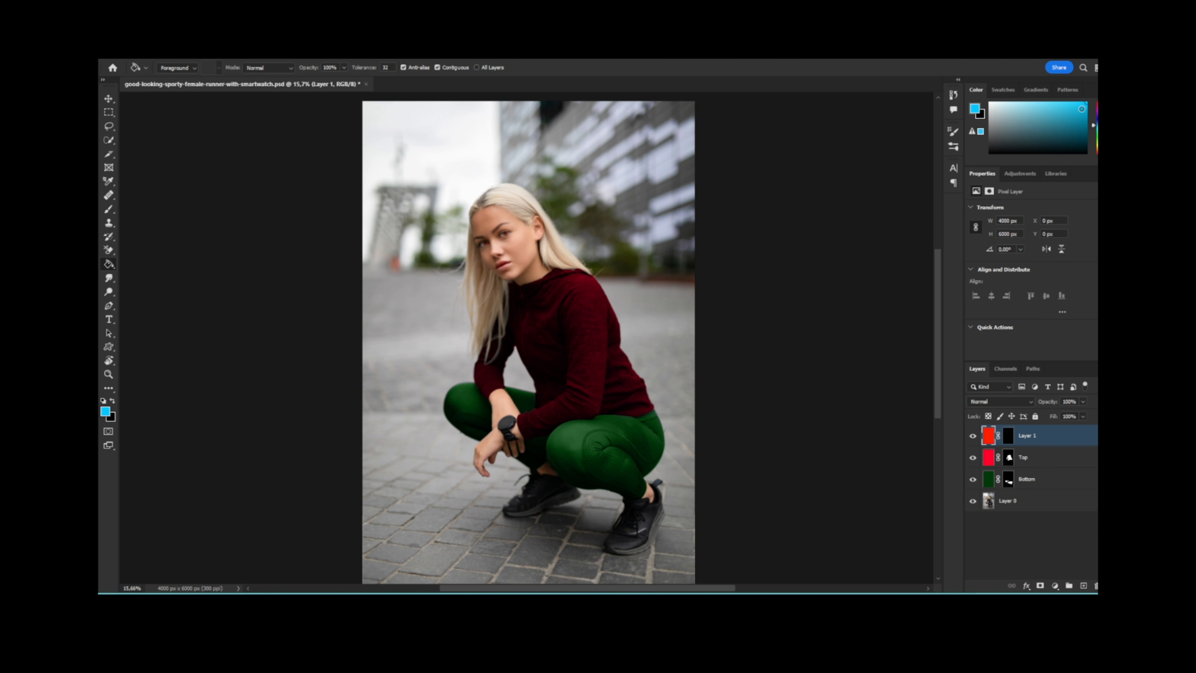
pyautogui.click(554, 344)
pyautogui.scroll(2, 500, 231)
pyautogui.scroll(3, 501, 229)
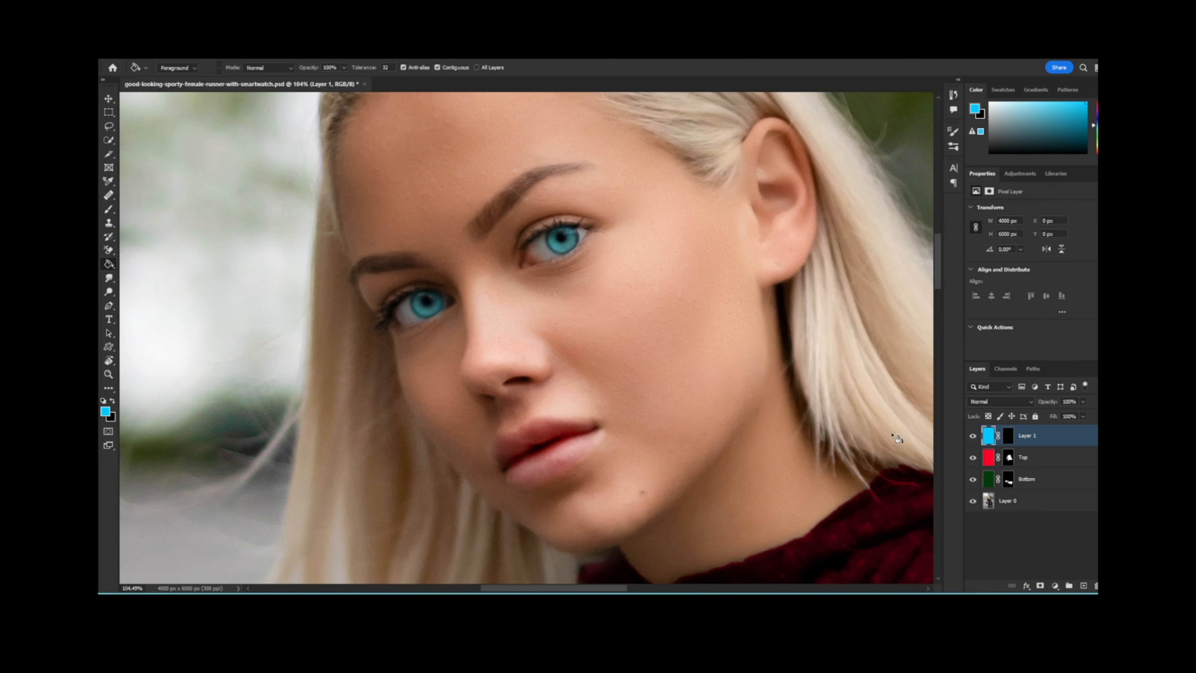
pyautogui.scroll(-1, 750, 348)
pyautogui.scroll(-6, 750, 348)
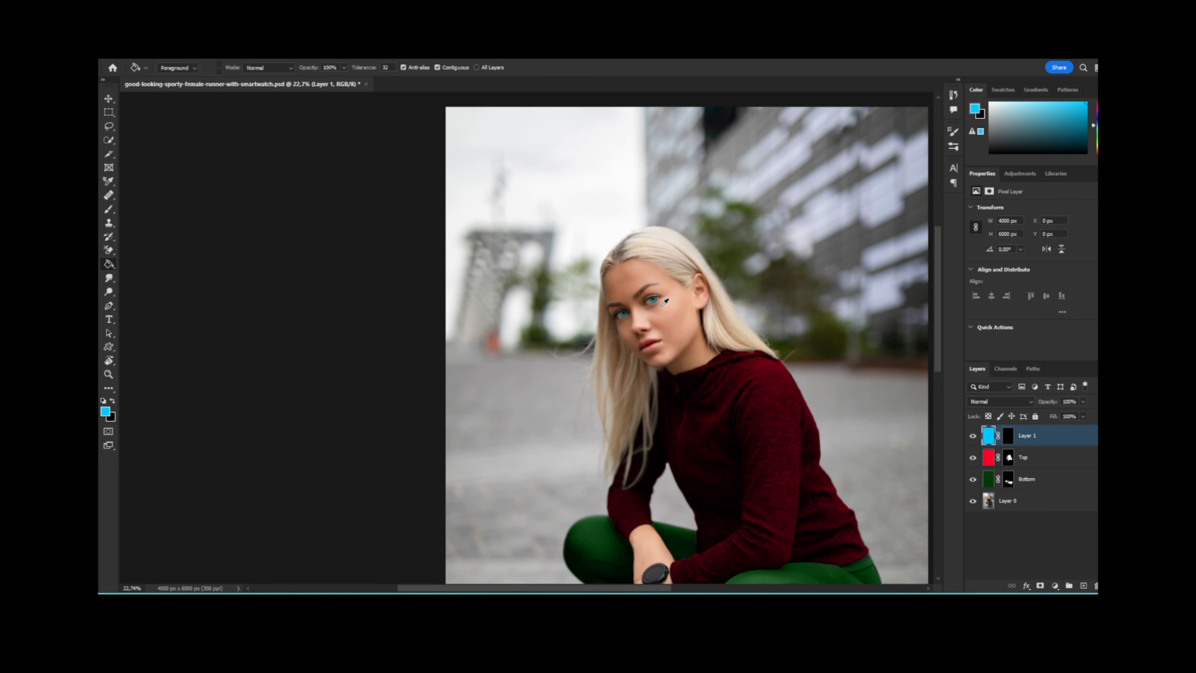
# Lower the eye color layer's opacity to about 45% and check the eyes up close and in the full photo.
pyautogui.click(1083, 402)
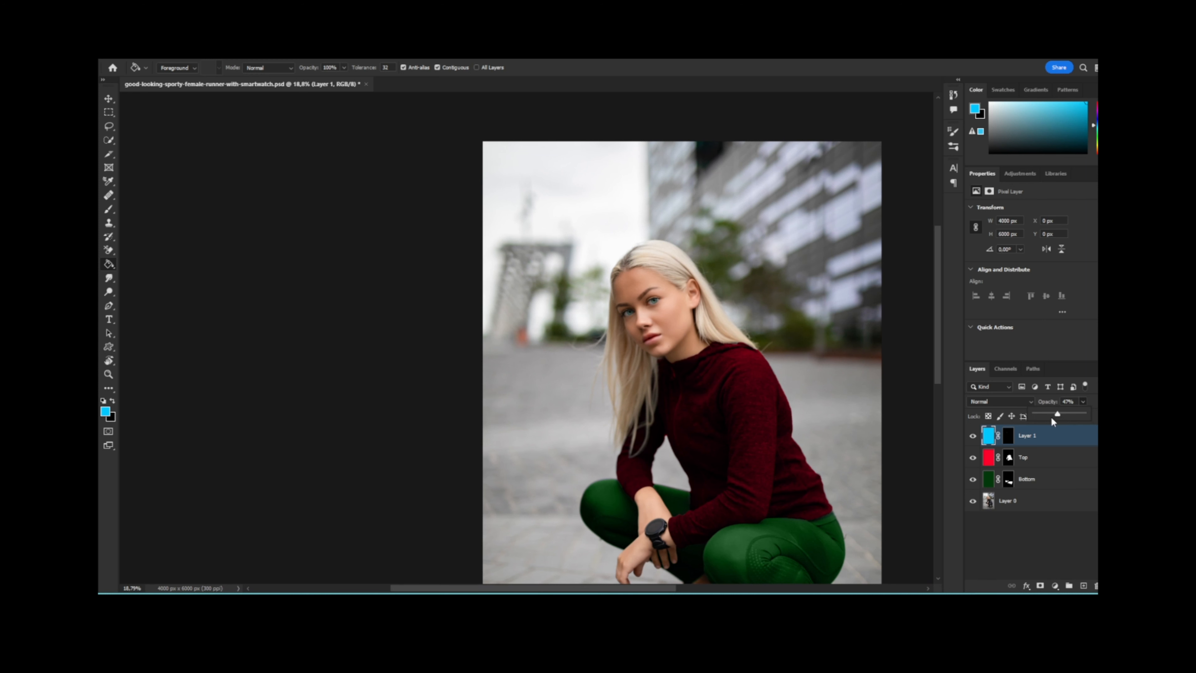
pyautogui.moveTo(1056, 412); pyautogui.dragTo(1052, 412)
pyautogui.scroll(10, 668, 297)
pyautogui.scroll(-8, 661, 312)
pyautogui.scroll(-5, 664, 311)
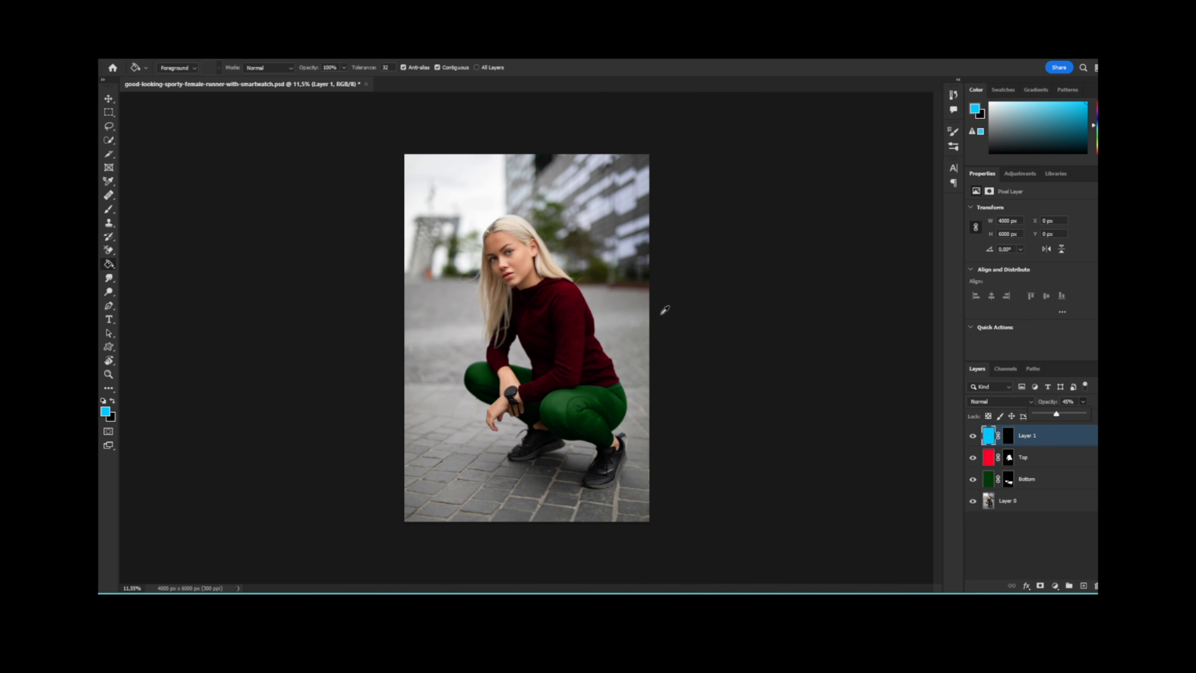
pyautogui.scroll(3, 578, 280)
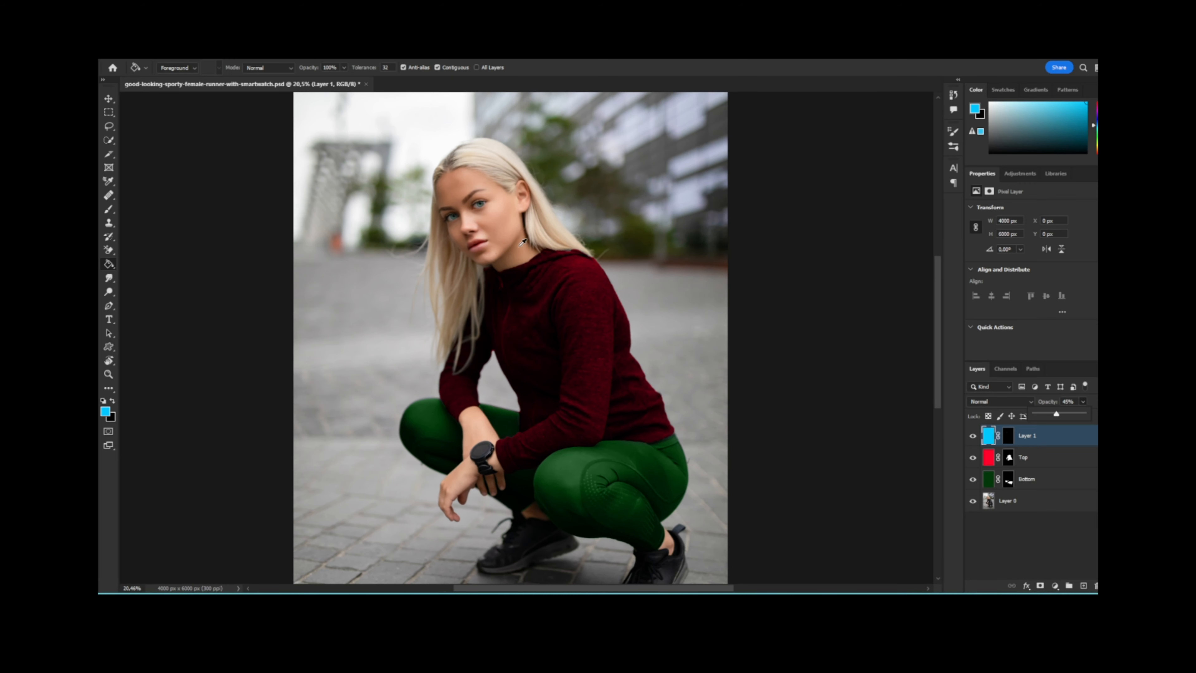
# Paint black on the Top layer's mask over the zipper pull, raising the brush flow to 10%, to remove its red tint.
pyautogui.scroll(3, 501, 305)
pyautogui.scroll(2, 500, 305)
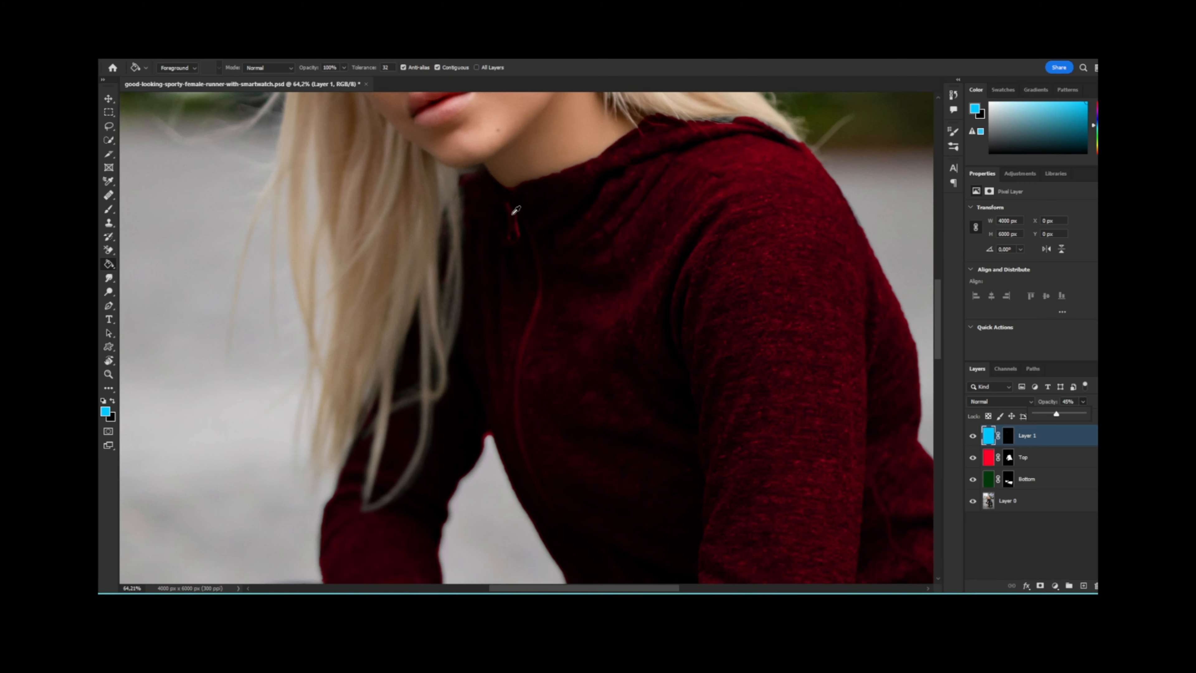
pyautogui.click(1009, 457)
pyautogui.press('b')
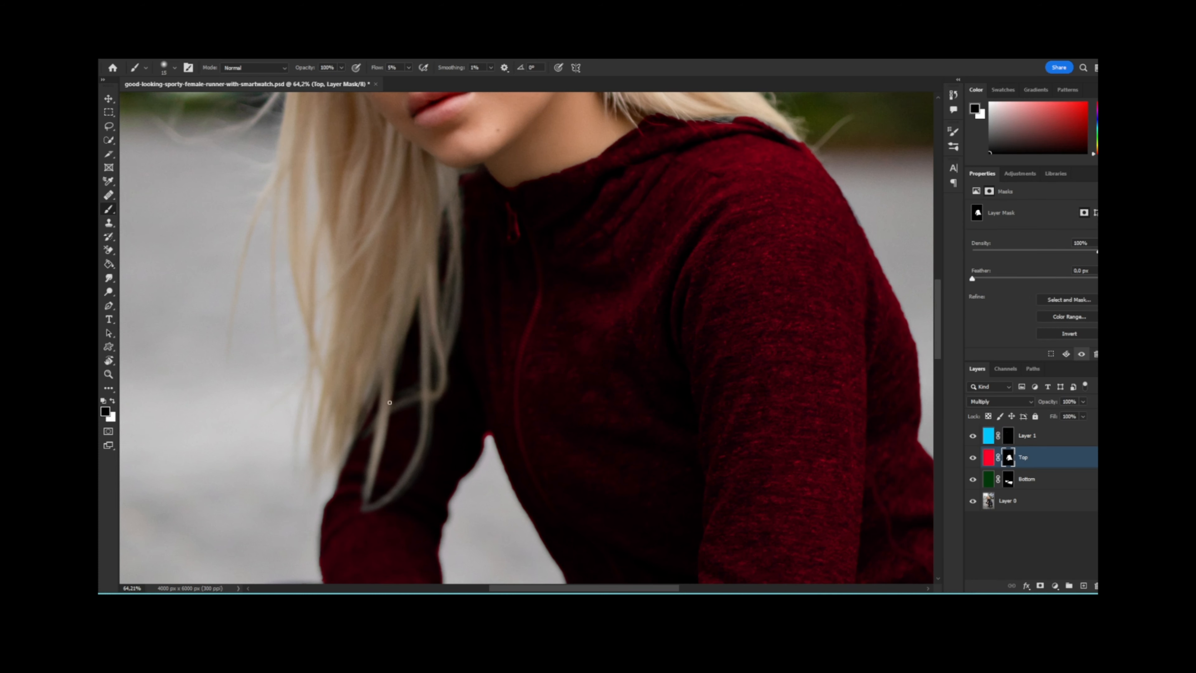
pyautogui.scroll(5, 503, 218)
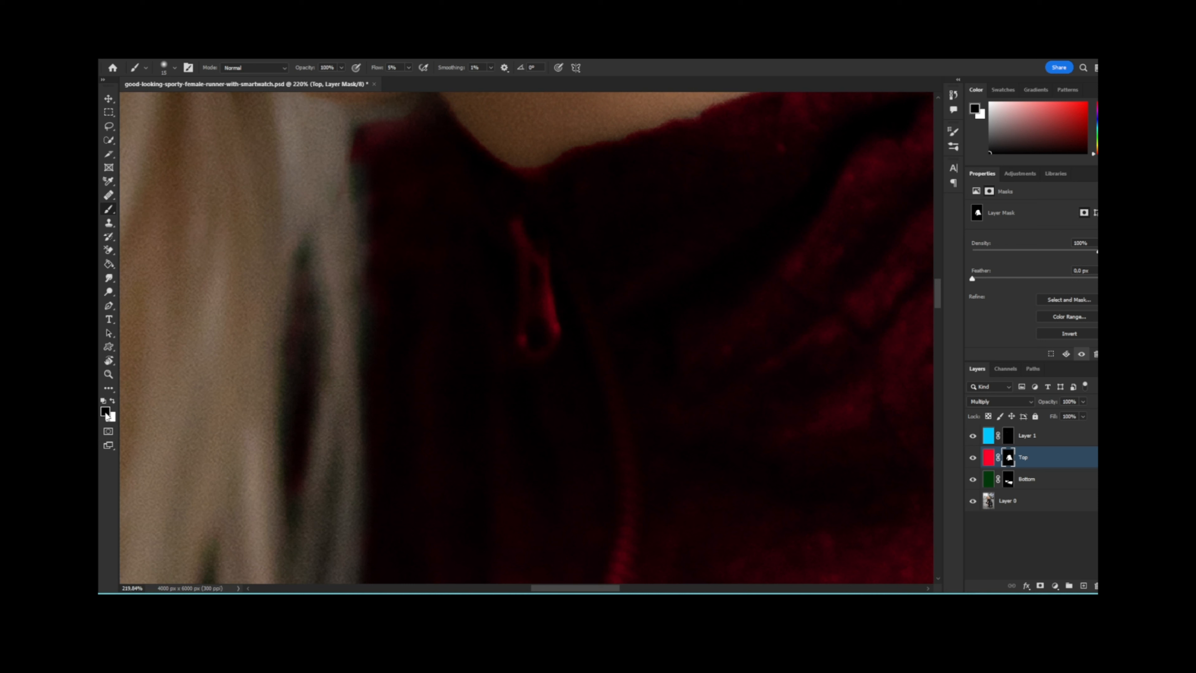
pyautogui.moveTo(529, 224); pyautogui.dragTo(552, 336)
pyautogui.doubleClick(391, 67)
pyautogui.write('10')
pyautogui.moveTo(515, 256)
pyautogui.mouseDown()
pyautogui.moveTo(520, 230)
pyautogui.moveTo(544, 263)
pyautogui.moveTo(554, 328)
pyautogui.moveTo(540, 350)
pyautogui.moveTo(523, 334)
pyautogui.moveTo(528, 292)
pyautogui.moveTo(547, 303)
pyautogui.moveTo(547, 273)
pyautogui.moveTo(521, 227)
pyautogui.moveTo(526, 291)
pyautogui.moveTo(530, 258)
pyautogui.moveTo(553, 310)
pyautogui.moveTo(556, 341)
pyautogui.moveTo(529, 355)
pyautogui.moveTo(522, 317)
pyautogui.moveTo(524, 345)
pyautogui.moveTo(546, 349)
pyautogui.moveTo(557, 329)
pyautogui.moveTo(529, 306)
pyautogui.moveTo(547, 284)
pyautogui.moveTo(533, 245)
pyautogui.moveTo(520, 351)
pyautogui.moveTo(554, 338)
pyautogui.mouseUp()
pyautogui.scroll(-5, 689, 392)
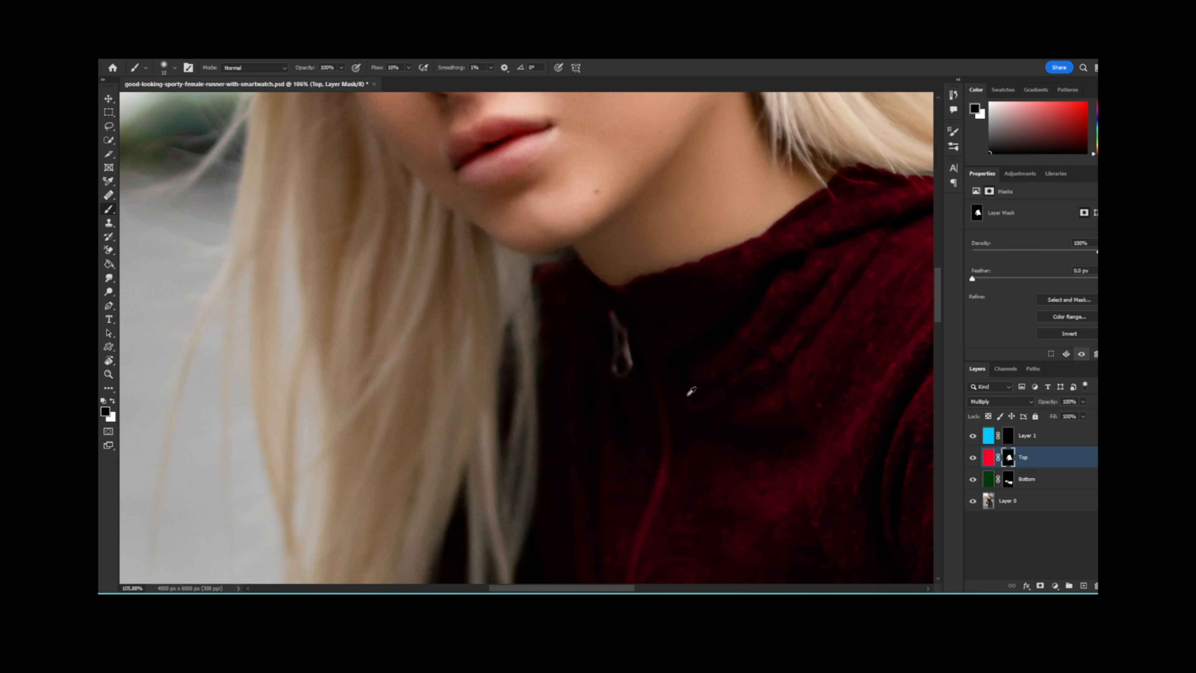
# Set the brush flow to 100% and mask the red off the zipper line down the full length of the jacket.
pyautogui.click(385, 66)
pyautogui.moveTo(640, 337)
pyautogui.mouseDown()
pyautogui.moveTo(663, 407)
pyautogui.moveTo(653, 486)
pyautogui.mouseUp()
pyautogui.moveTo(666, 408)
pyautogui.mouseDown()
pyautogui.moveTo(664, 467)
pyautogui.moveTo(628, 573)
pyautogui.mouseUp()
pyautogui.moveTo(712, 497); pyautogui.dragTo(679, 252)
pyautogui.moveTo(611, 282)
pyautogui.mouseDown()
pyautogui.moveTo(598, 398)
pyautogui.moveTo(643, 529)
pyautogui.mouseUp()
pyautogui.moveTo(715, 577); pyautogui.dragTo(580, 271)
pyautogui.moveTo(504, 283)
pyautogui.mouseDown()
pyautogui.moveTo(583, 347)
pyautogui.moveTo(604, 388)
pyautogui.moveTo(593, 482)
pyautogui.moveTo(602, 527)
pyautogui.mouseUp()
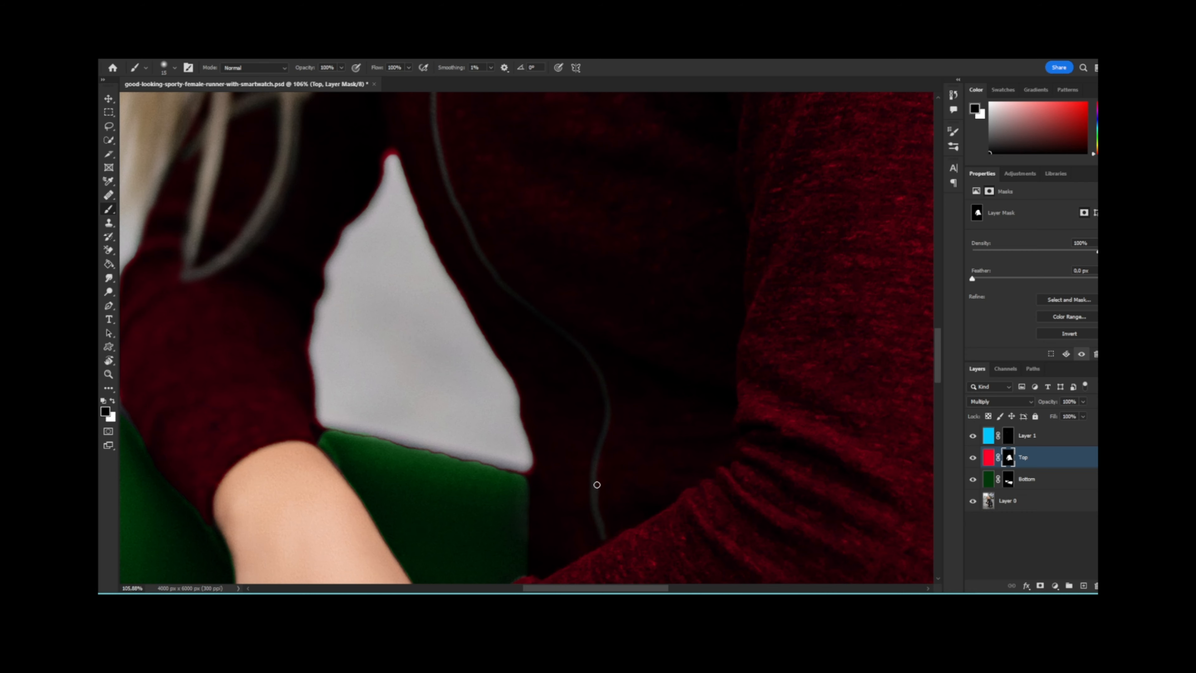
# Check the masked zipper in the full photo and select the eye color layer.
pyautogui.scroll(-3, 562, 348)
pyautogui.scroll(-6, 572, 335)
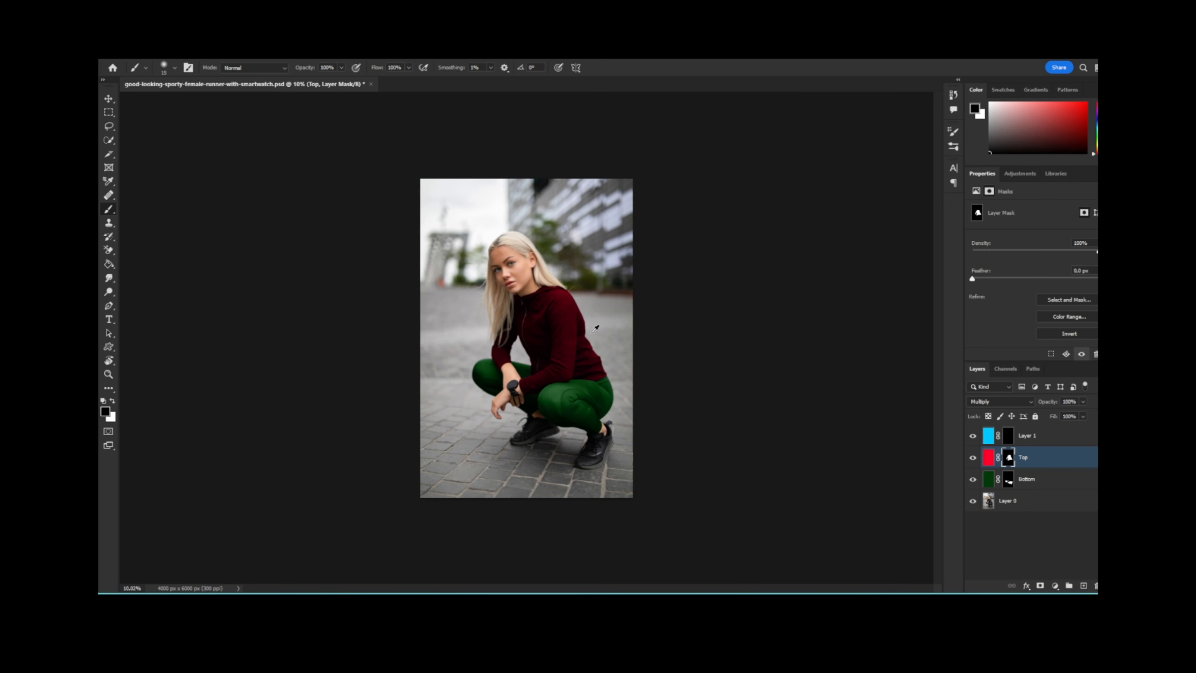
pyautogui.scroll(1, 598, 347)
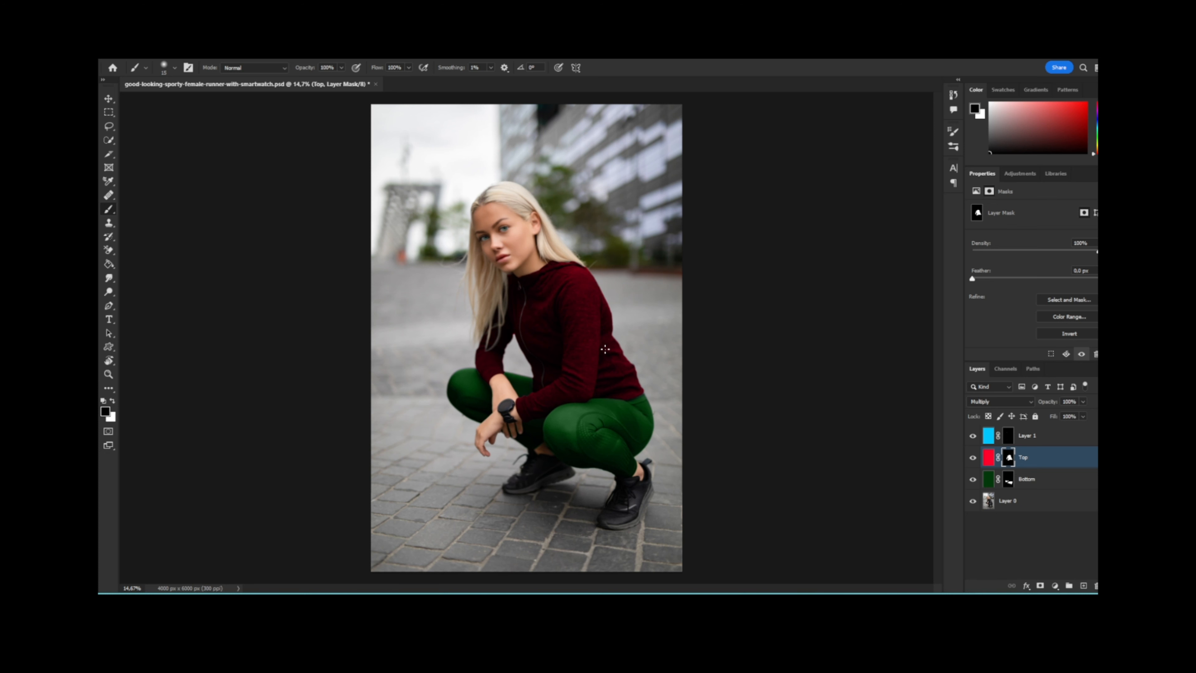
pyautogui.click(1031, 436)
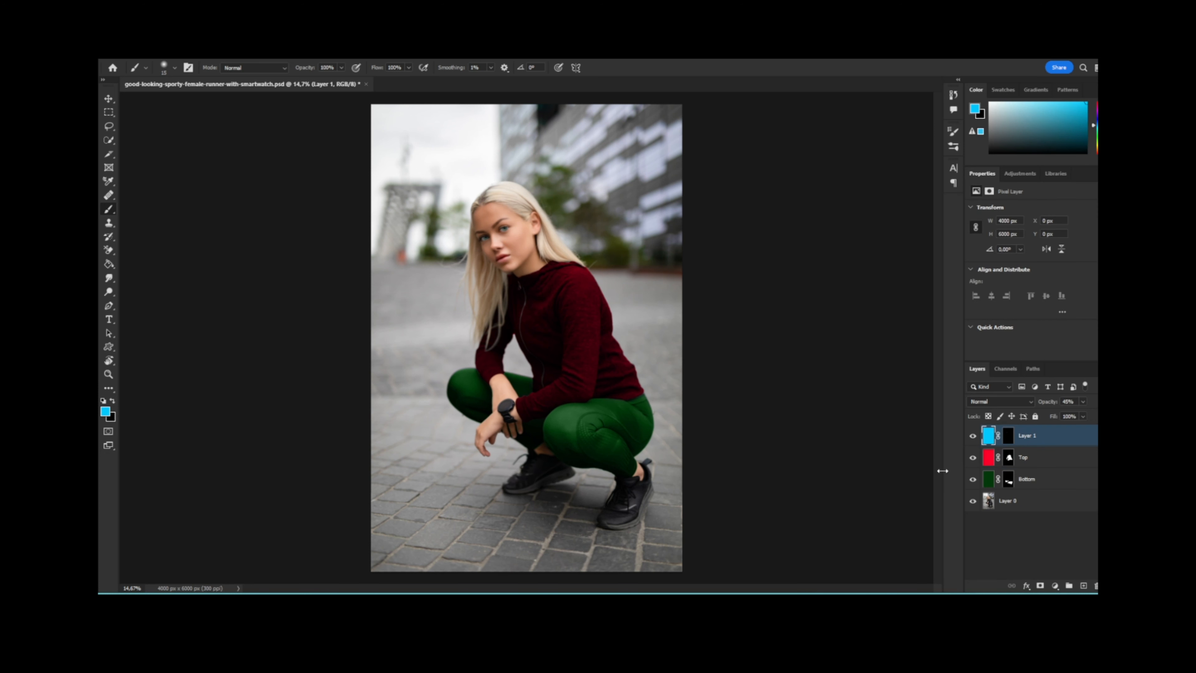